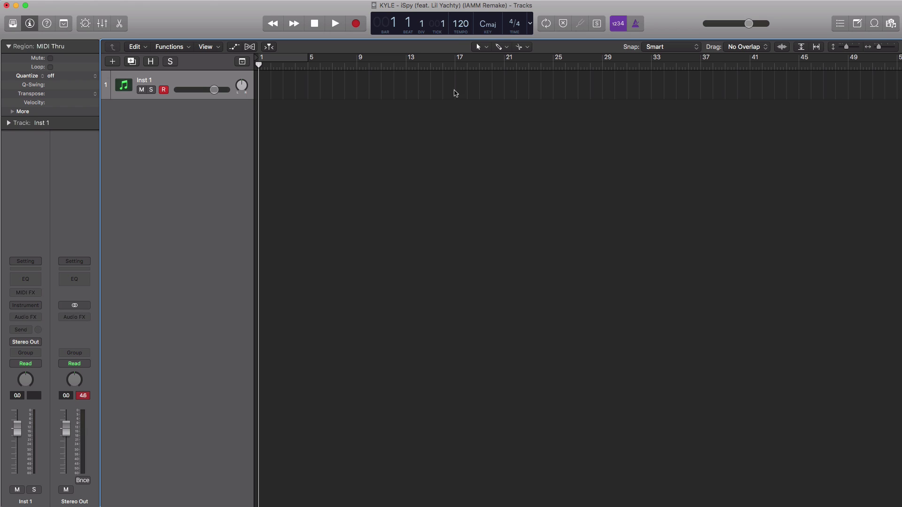
Set the tempo to 150 and create a cycled four-bar MIDI region from bar 5 to bar 9 on the Inst 1 track
double_click(458, 24)
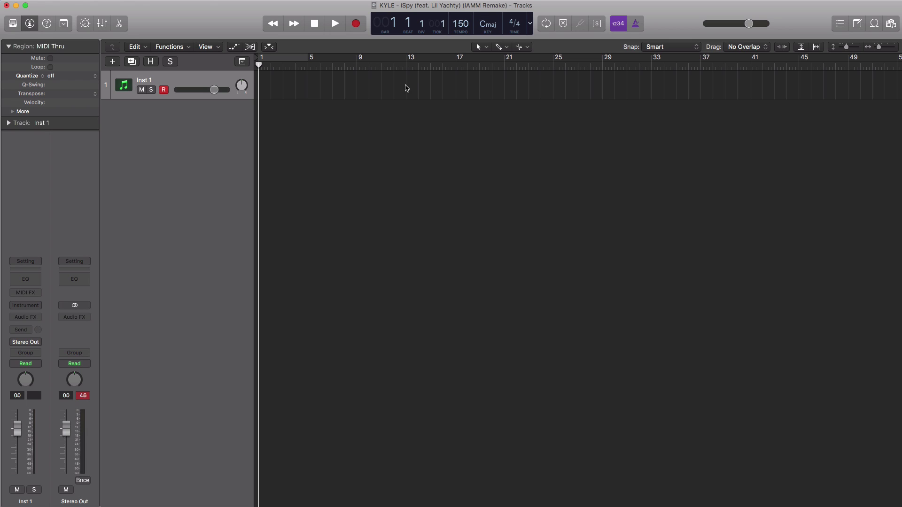
left_click(313, 93)
left_click_drag(319, 94, 357, 94)
left_click_drag(310, 62, 355, 63)
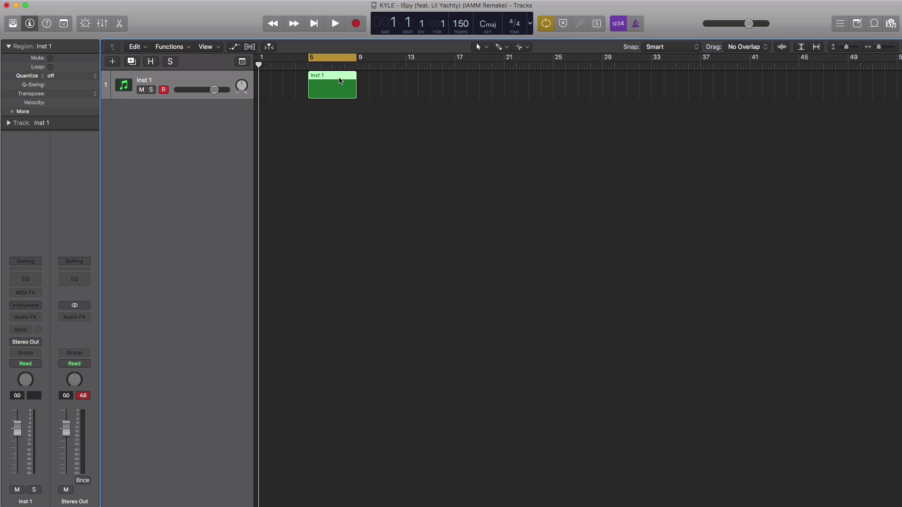
Open the region in the Piano Roll and load the Yamaha Grand Piano patch on its track
double_click(342, 81)
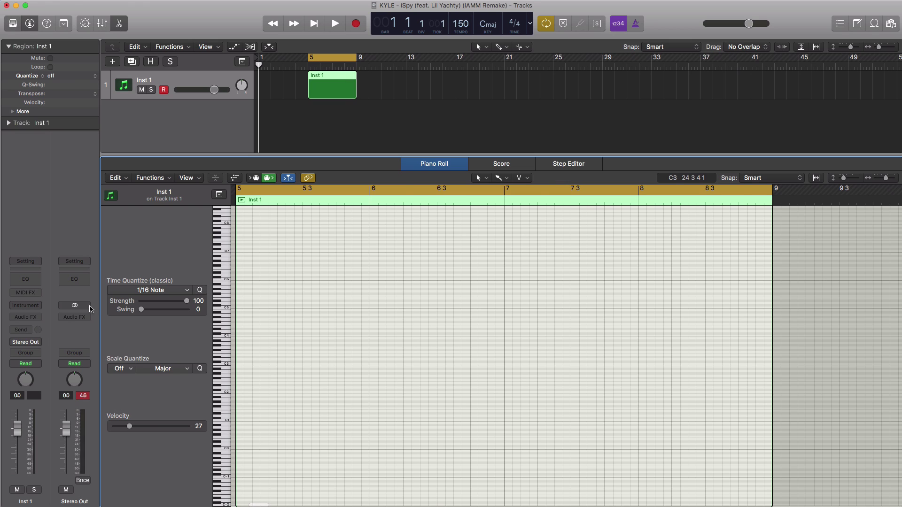
key("y")
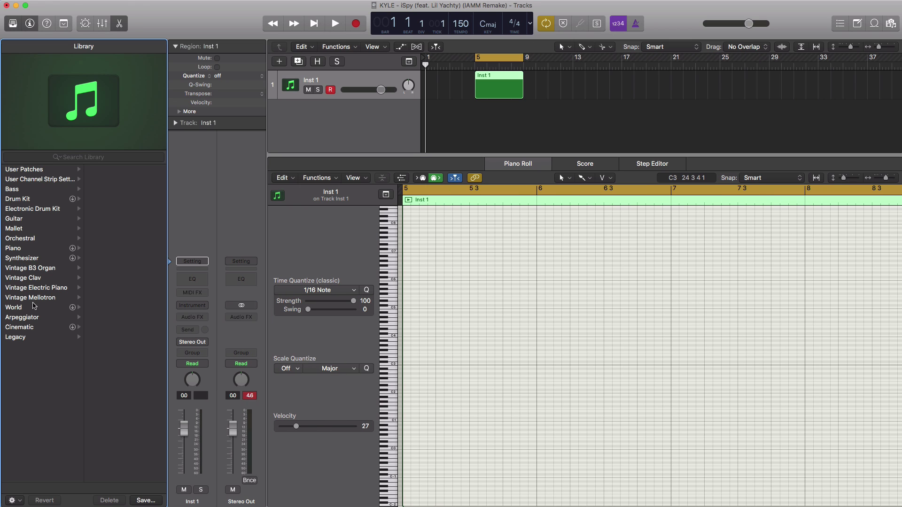
left_click(32, 251)
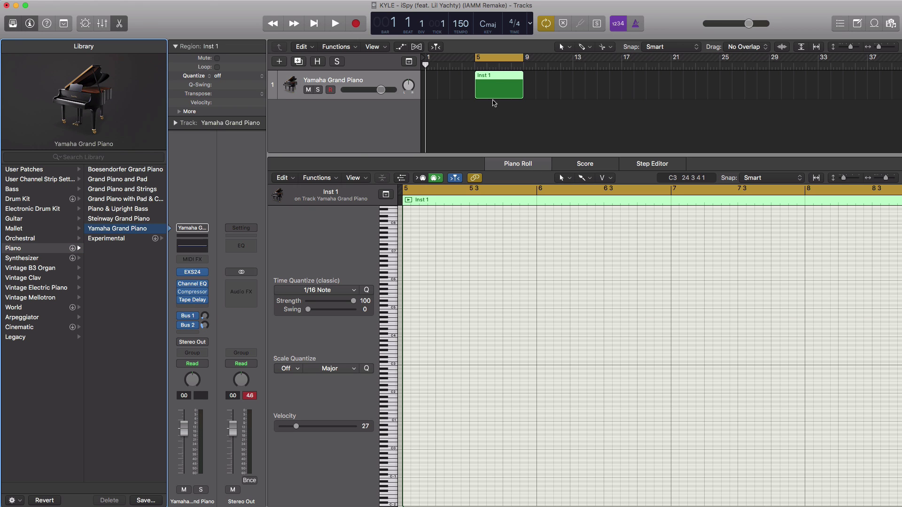
left_click(13, 27)
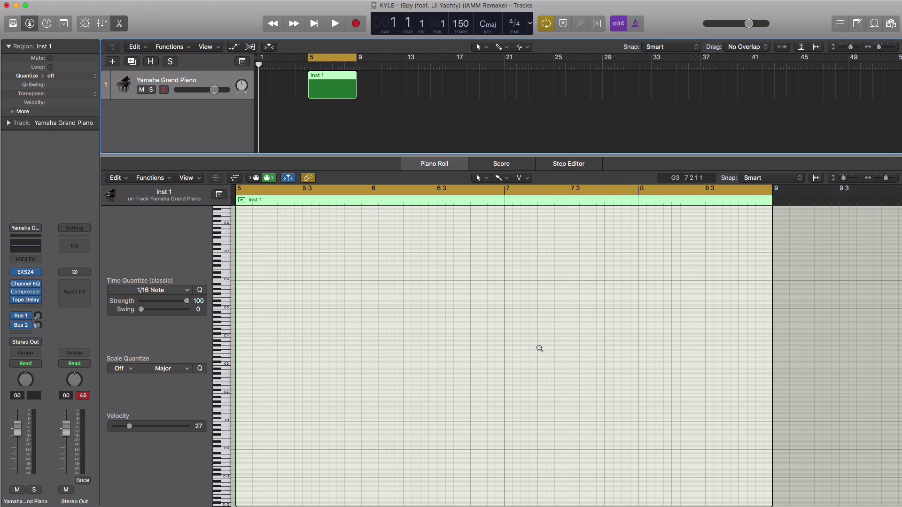
Add a 1/16 C4 note at position 5 2 in the piano region with velocity 103
key("super+Right")
key("super+Right")
key("super+Right")
key("super+Down")
key("super+Down")
key("super+Down")
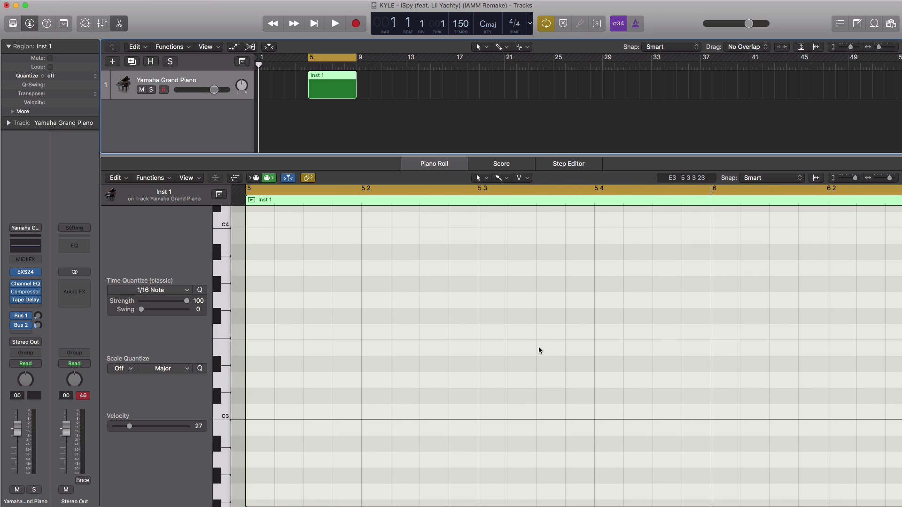
left_click(538, 347, "ctrl+alt")
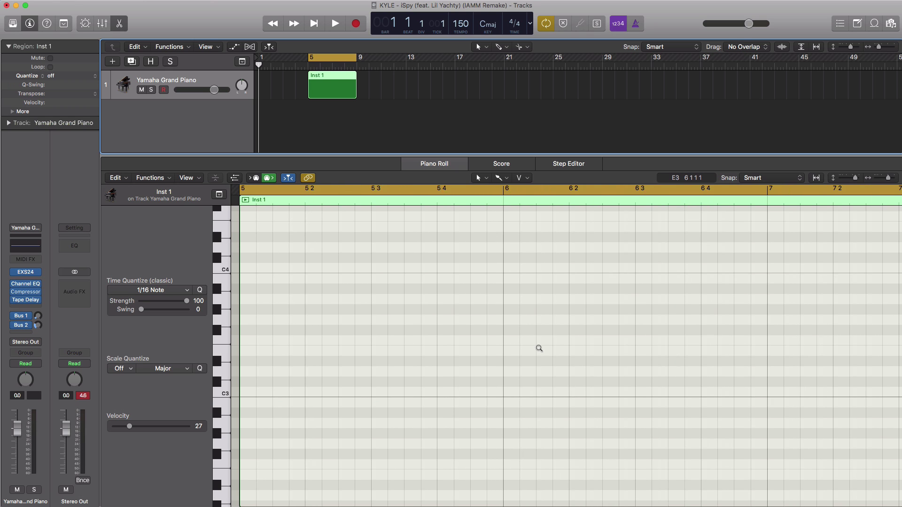
scroll(318, 302, "up", 2)
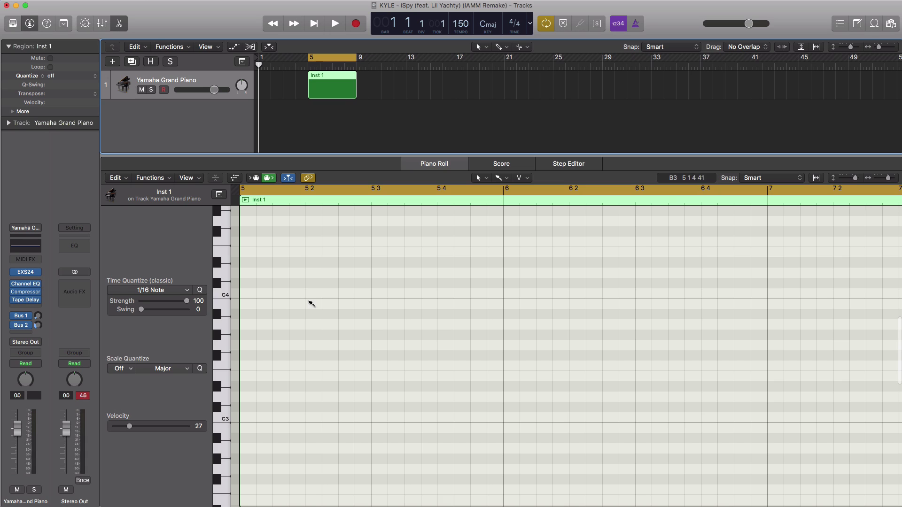
left_click(309, 295)
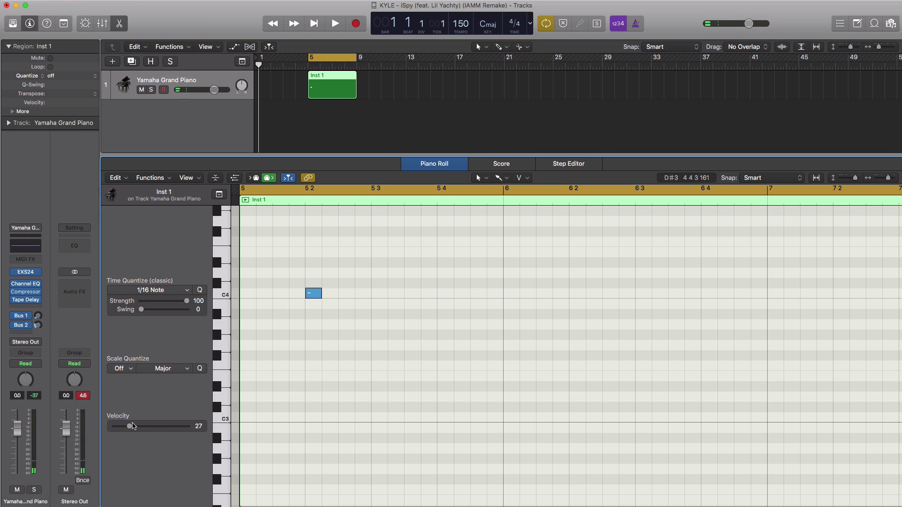
left_click(314, 294)
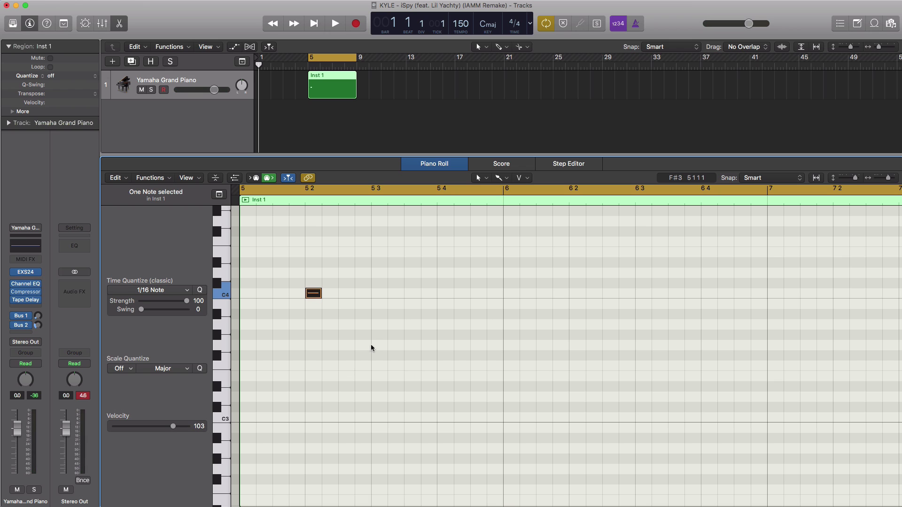
Stack E4, G4 and C5 notes above the C4 at 5 2 to build a C chord and play it back
scroll(318, 350, "up", 5)
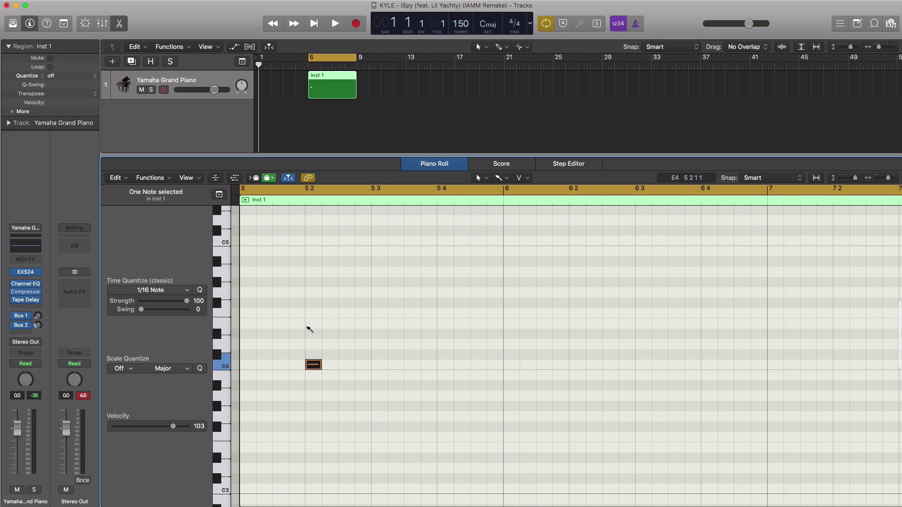
left_click(311, 324)
left_click(311, 293)
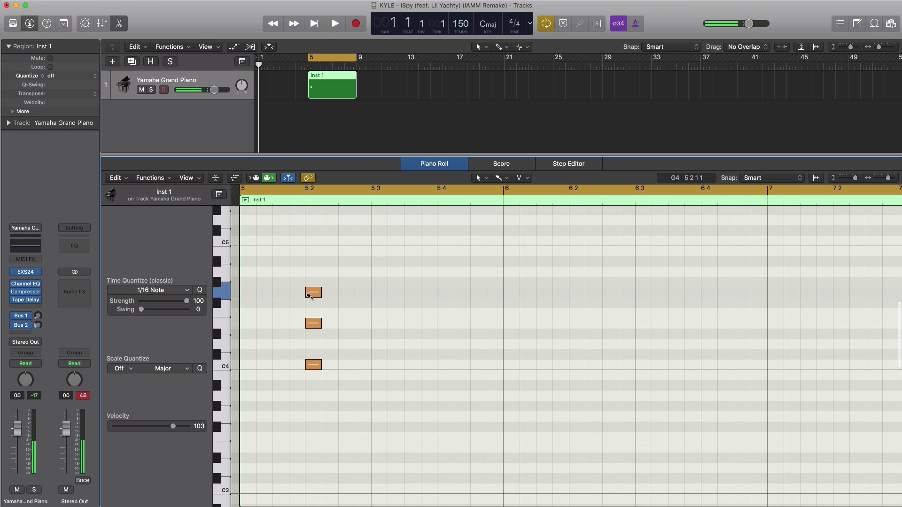
left_click(315, 252)
left_click_drag(314, 253, 312, 244)
key("space")
key("space")
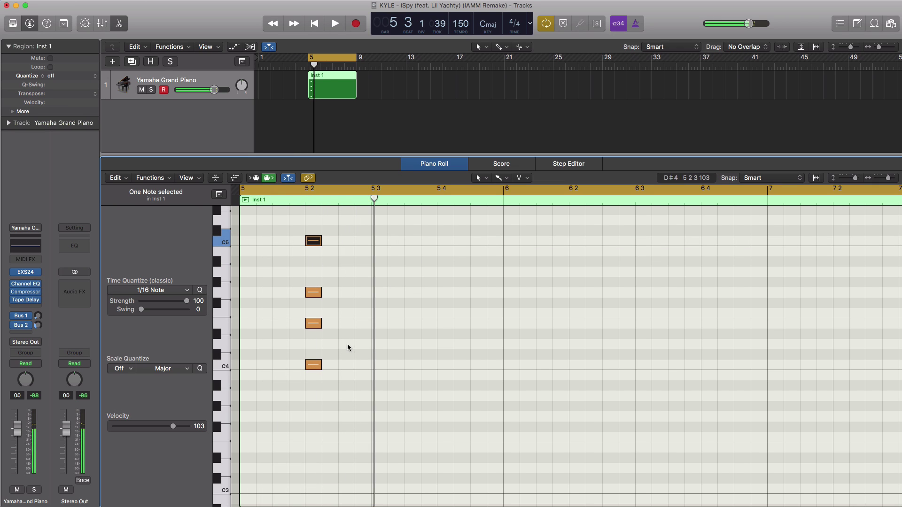
Duplicate the four-note C chord to beats 5 3 and 5 4 and play it back
left_click_drag(355, 389, 437, 243)
key("space")
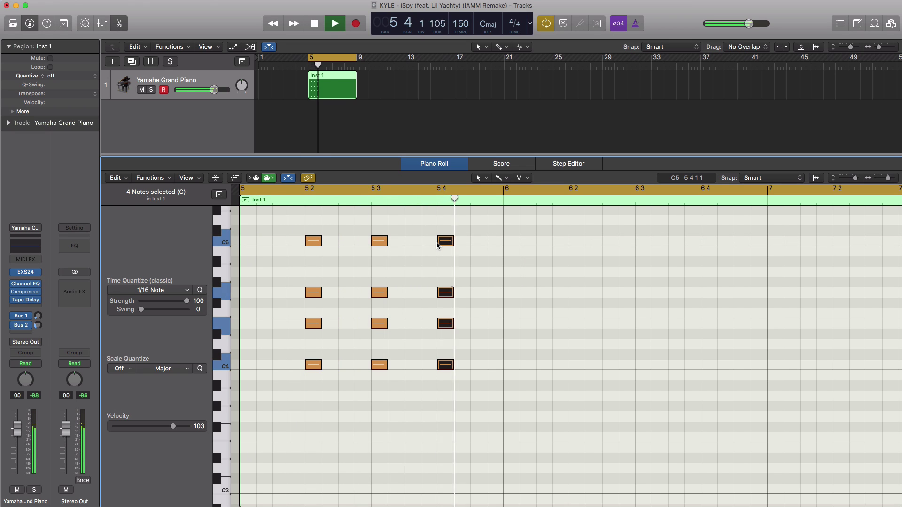
key("space")
Copy the C chord to the start of bar 6, reshape it into D4, F4, A4 and D5, and play it back
left_click_drag(446, 303, 443, 233)
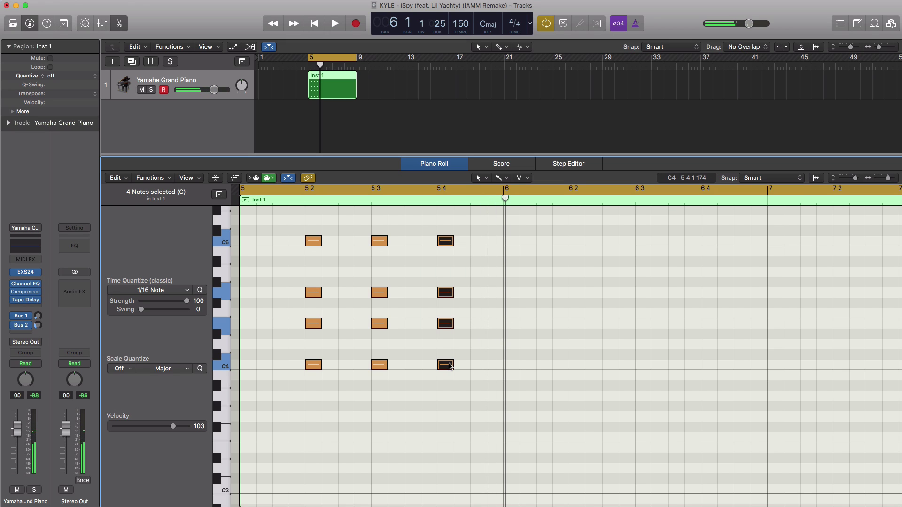
left_click_drag(446, 365, 512, 344)
left_click(522, 314)
left_click_drag(508, 308, 508, 317)
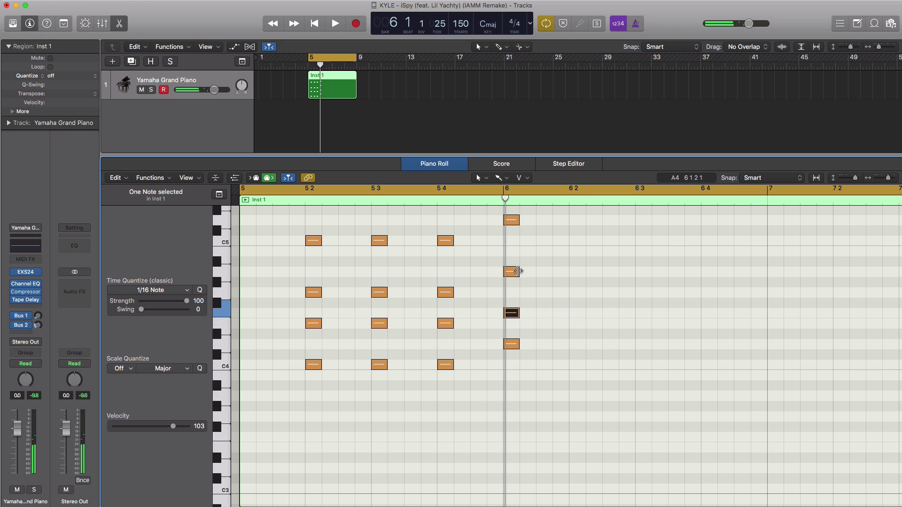
left_click_drag(516, 275, 515, 273)
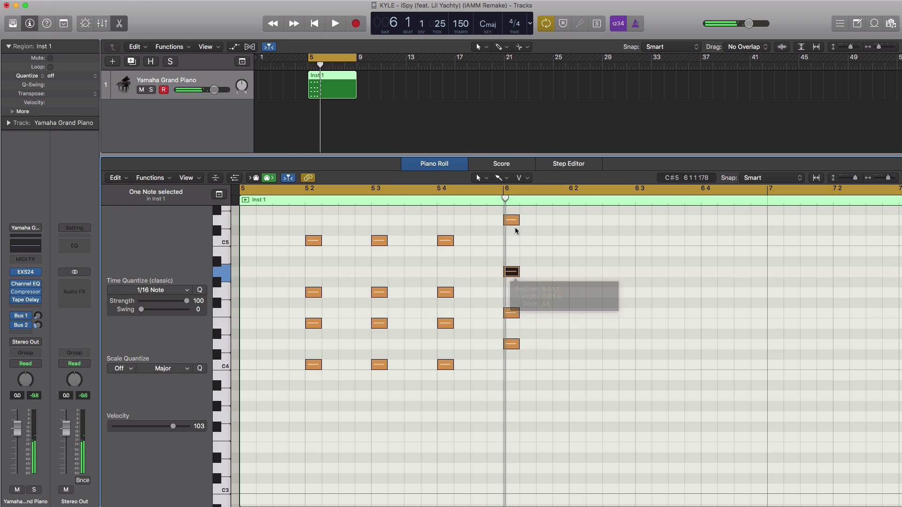
key("space")
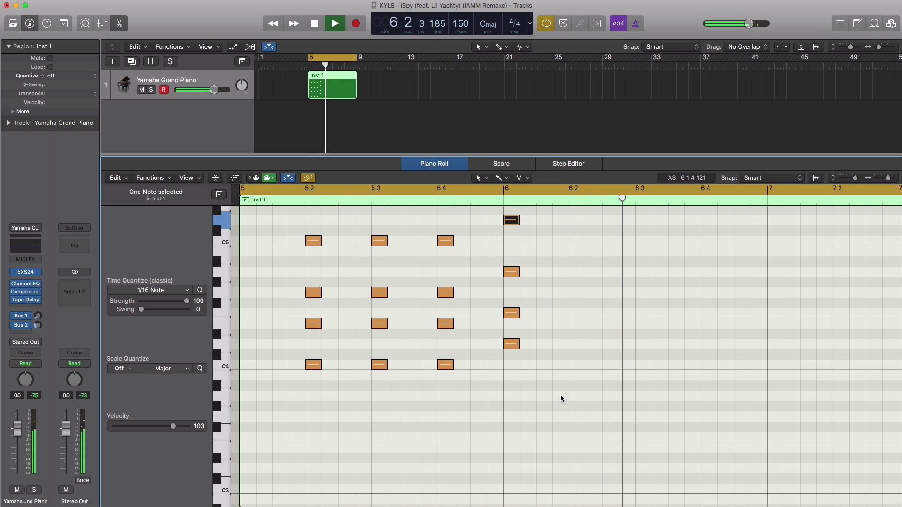
key("space")
Duplicate the D minor chord to beats 6 2 and 6 3 and play the phrase back
left_click_drag(542, 382, 643, 222)
key("space")
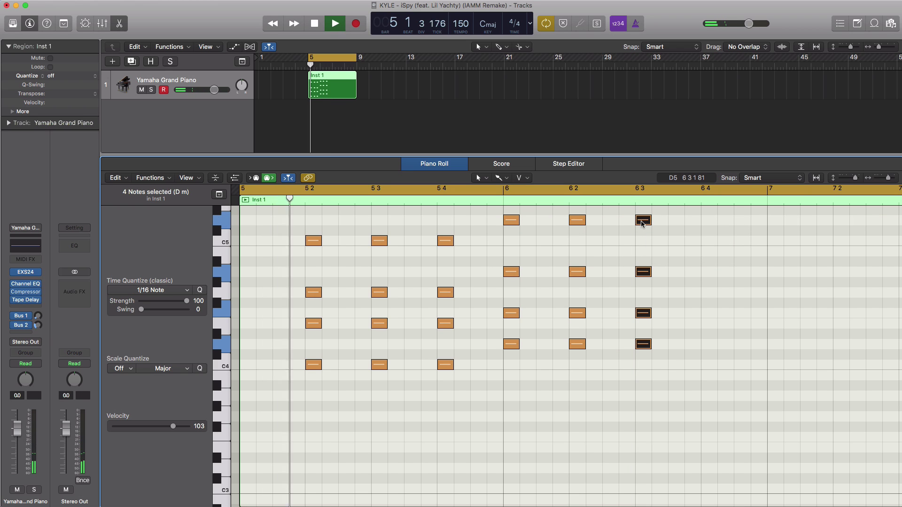
scroll(582, 334, "up", 3)
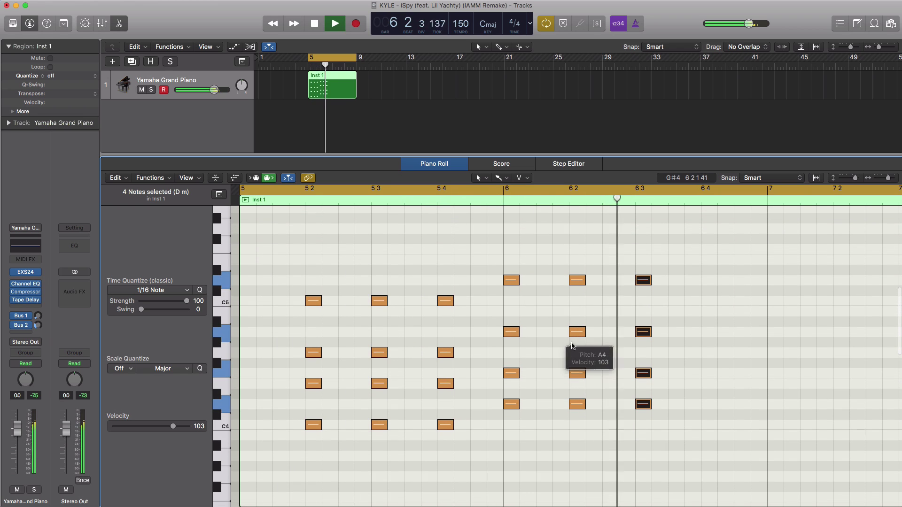
key("space")
Add octave pairs A4 and A5 at 6 4 and B4 and B5 at 6 4 3, and play back the phrase
scroll(698, 299, "up", 3)
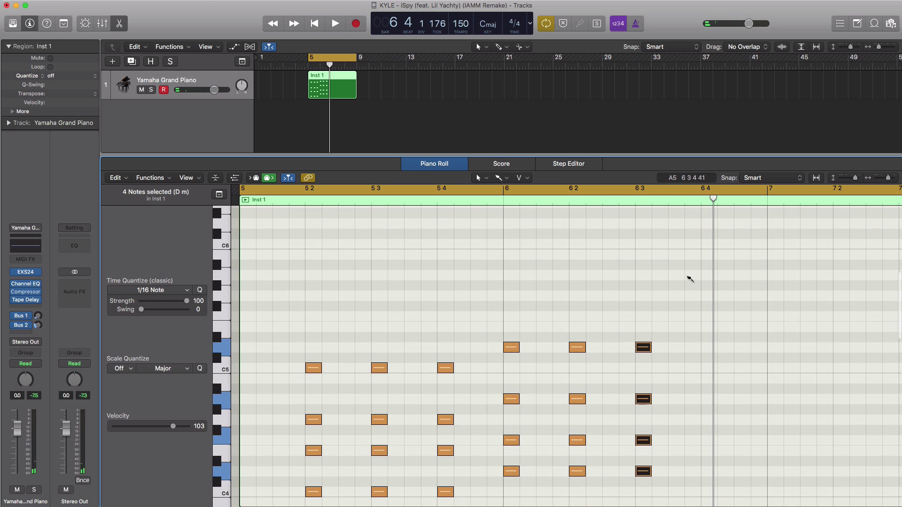
left_click(709, 277)
left_click(742, 254)
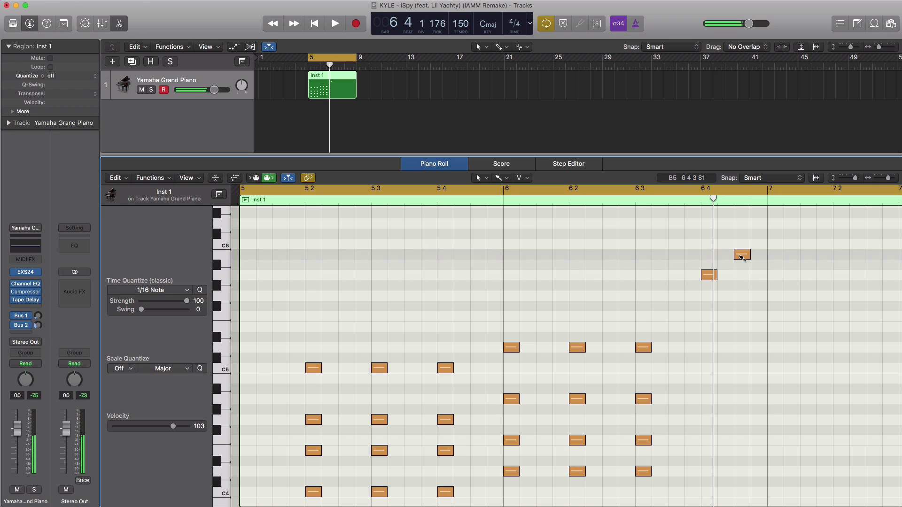
scroll(734, 353, "down", 2)
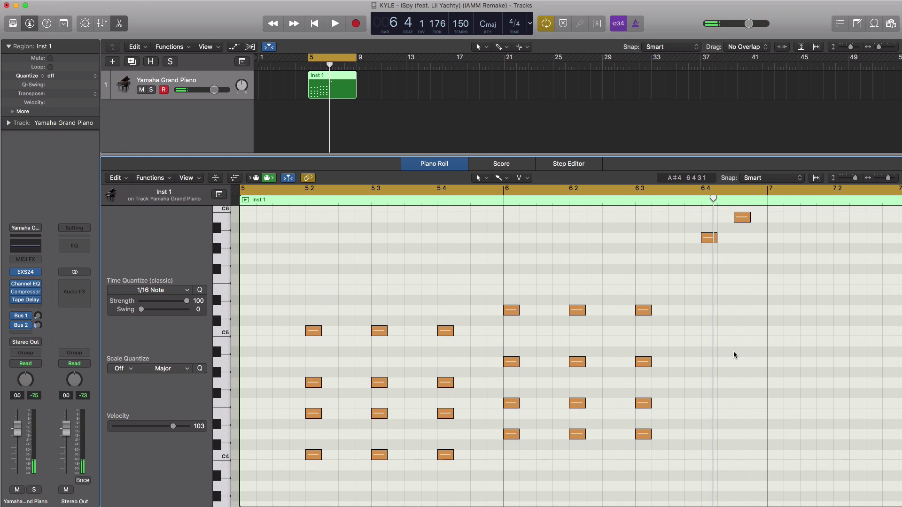
left_click(709, 362)
left_click(742, 342)
key("space")
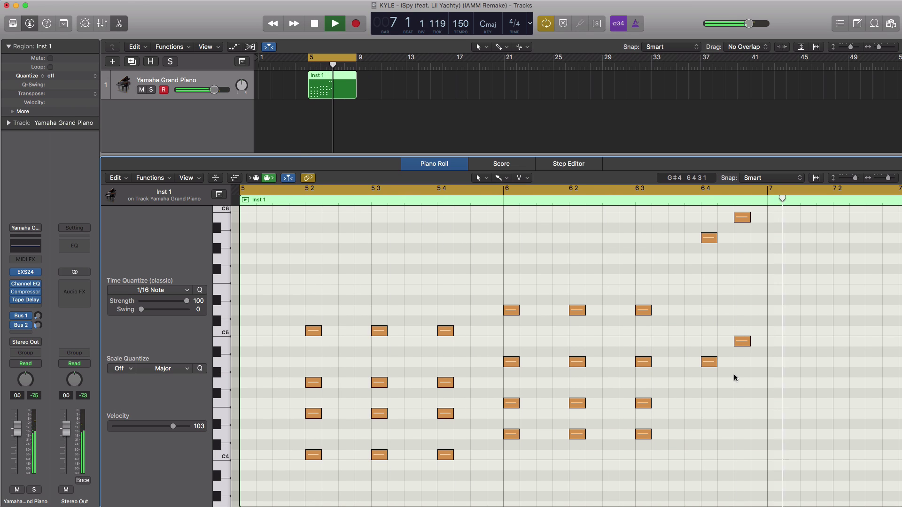
key("space")
Duplicate all the C and D minor chord notes from bars 5 and 6 into bars 7 and 8
left_click(667, 397, "ctrl+alt")
scroll(667, 396, "down", 2)
scroll(666, 396, "left", 2)
scroll(666, 397, "right", 10)
scroll(666, 394, "right", 3)
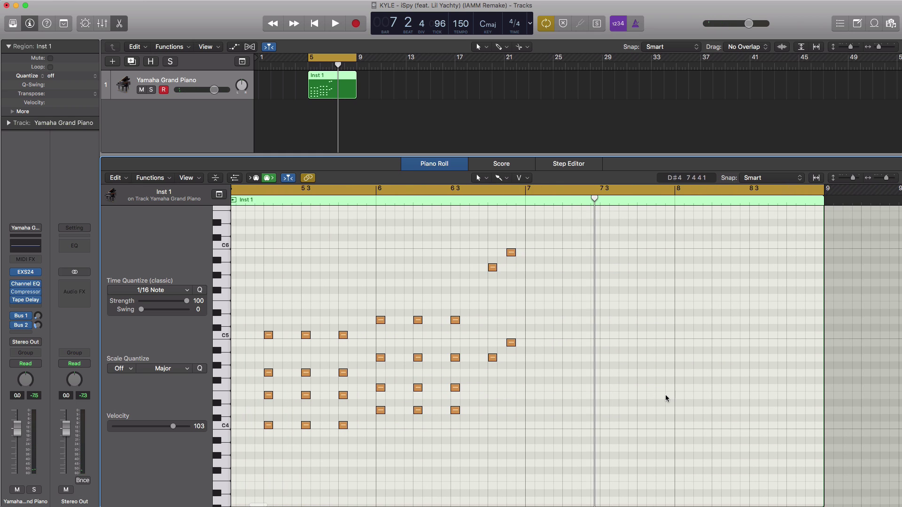
scroll(531, 414, "left", 2)
left_click_drag(504, 435, 301, 304)
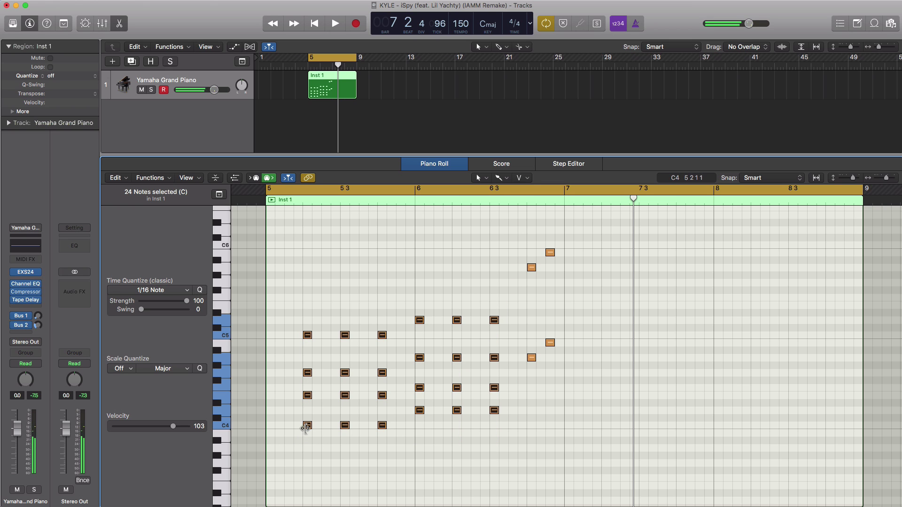
left_click_drag(307, 427, 607, 428)
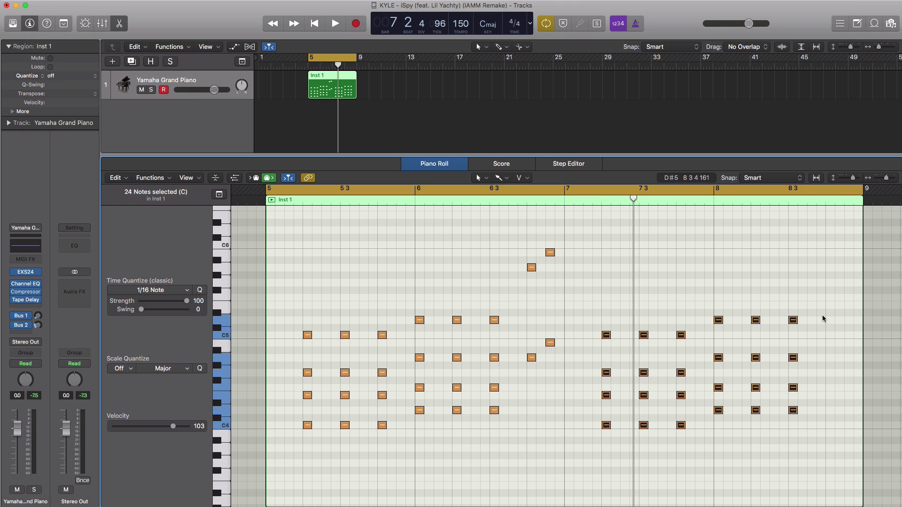
Add octave pairs F4 and F5 at 8 4 and E4 and E5 at 8 4 3, and play back the region
left_click(831, 298)
left_click(848, 305)
scroll(829, 372, "down", 2)
left_click(848, 377)
key("space")
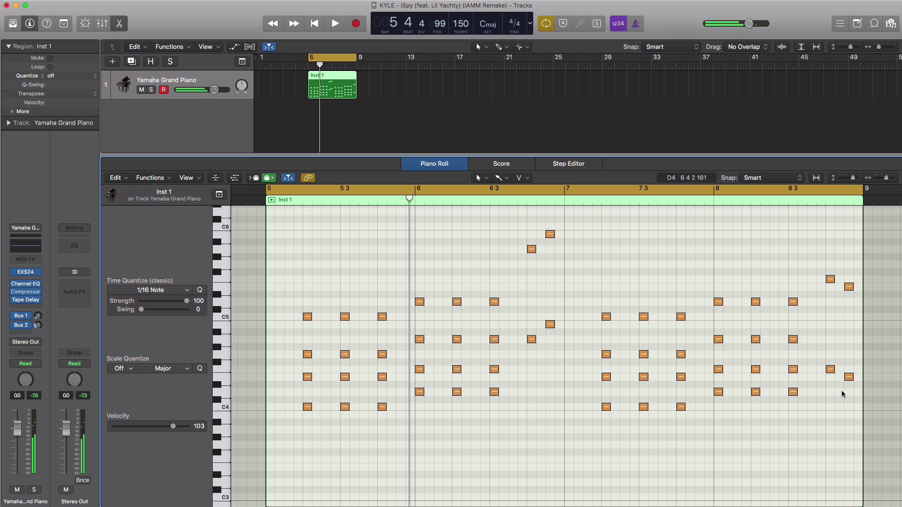
Shift the E4 chord notes in bar 5 and the F4 chord notes in bar 6 slightly later than the grid
scroll(498, 392, "up", 5)
scroll(497, 392, "left", 4)
scroll(497, 391, "left", 2)
left_click_drag(726, 371, 643, 364)
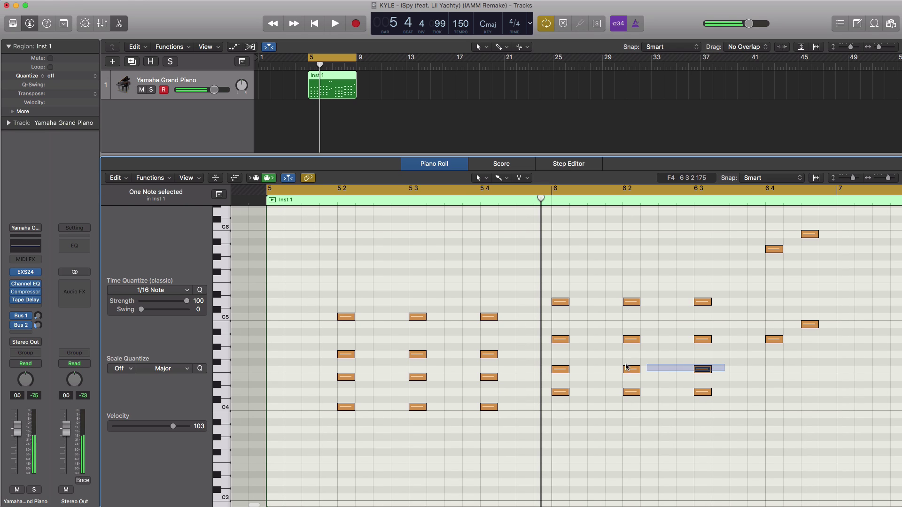
left_click_drag(544, 367, 518, 383)
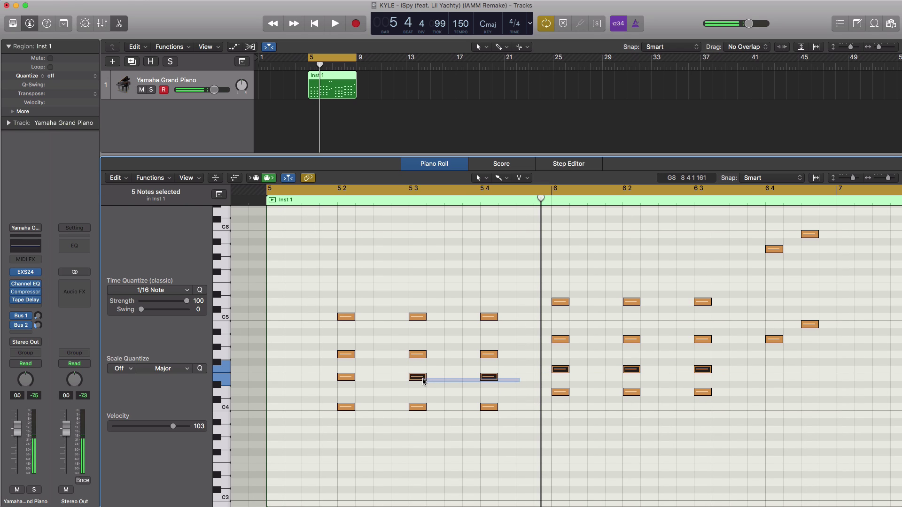
left_click_drag(338, 373, 337, 372)
scroll(362, 389, "up", 10)
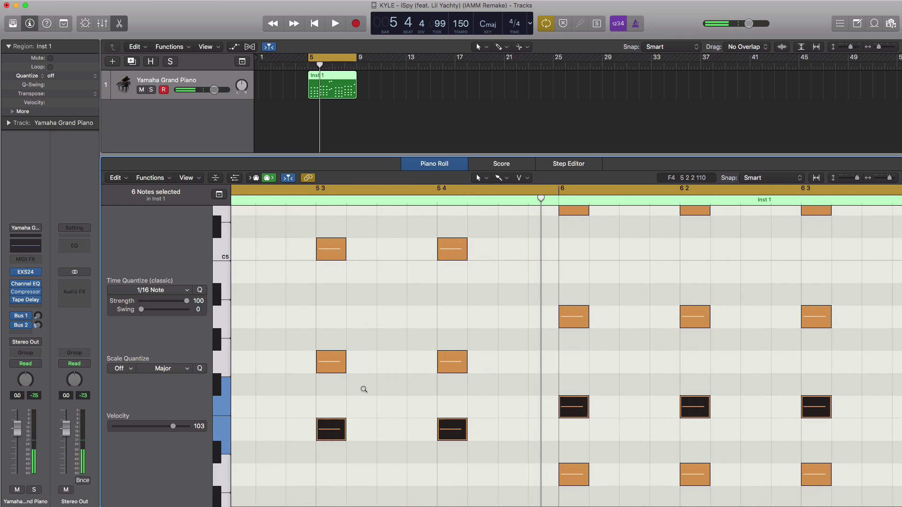
scroll(363, 389, "left", 3)
scroll(363, 388, "left", 4)
scroll(363, 388, "down", 3)
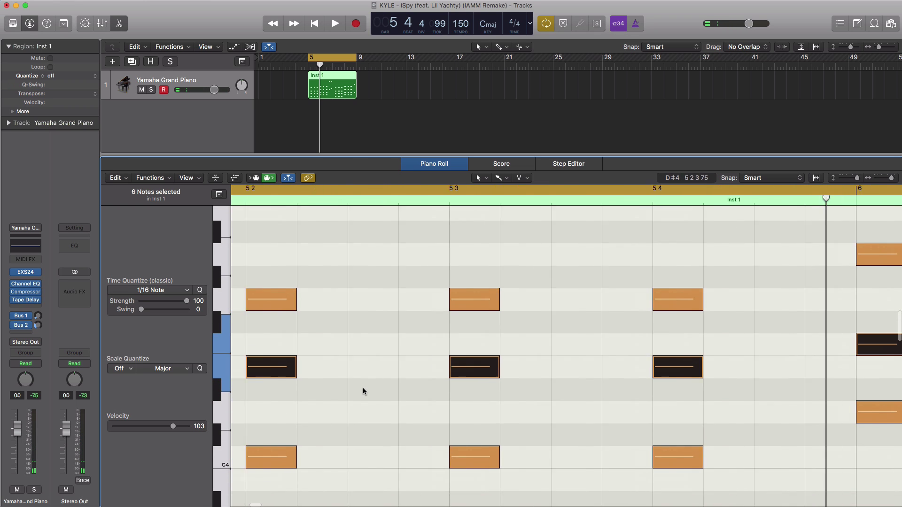
scroll(363, 388, "left", 4)
scroll(362, 391, "down", 2)
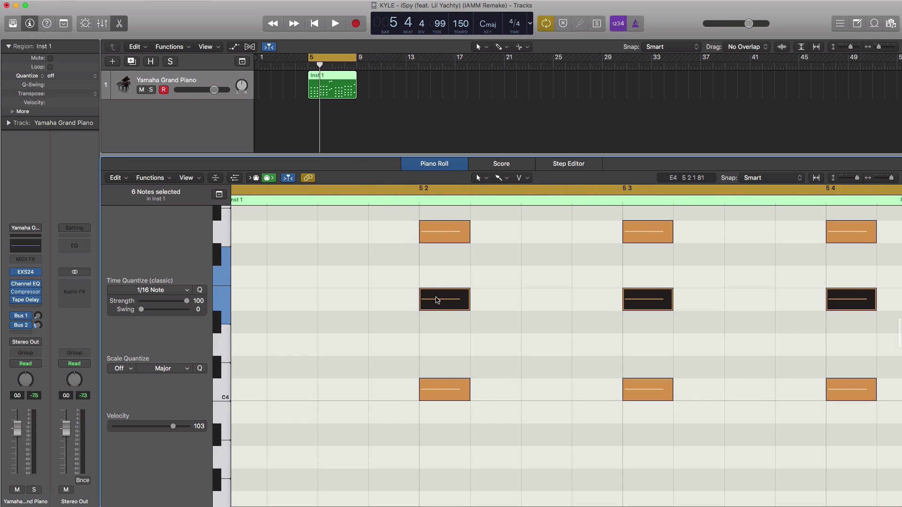
left_click_drag(435, 302, 437, 302)
scroll(442, 313, "down", 4)
scroll(442, 314, "left", 4)
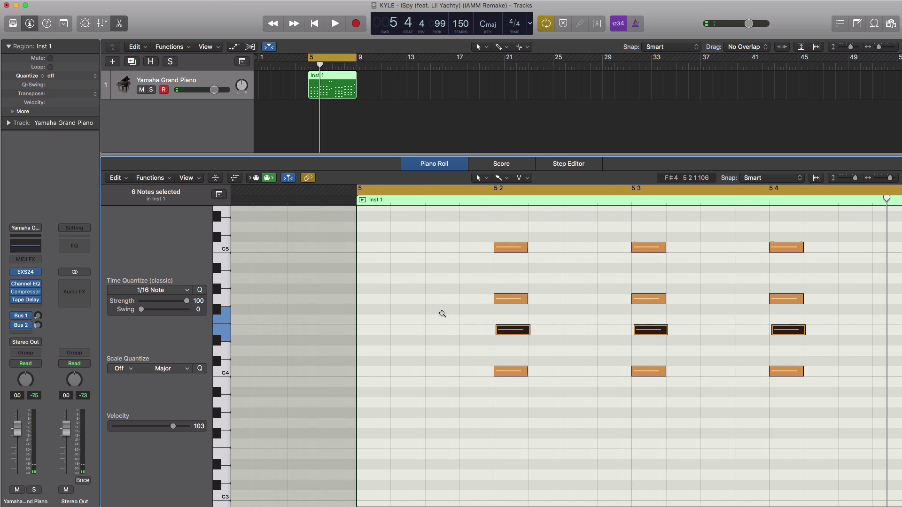
Shift the G4 chord notes in bar 5 and the A4 chord notes in bar 6 slightly later than the E4 and F4 notes
scroll(443, 314, "left", 5)
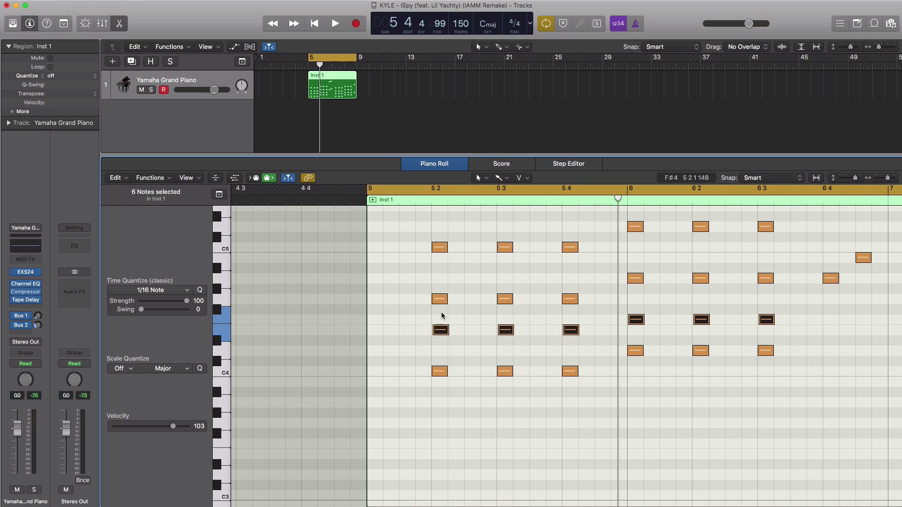
left_click_drag(408, 289, 576, 309)
left_click_drag(624, 272, 797, 293)
scroll(582, 312, "right", 5)
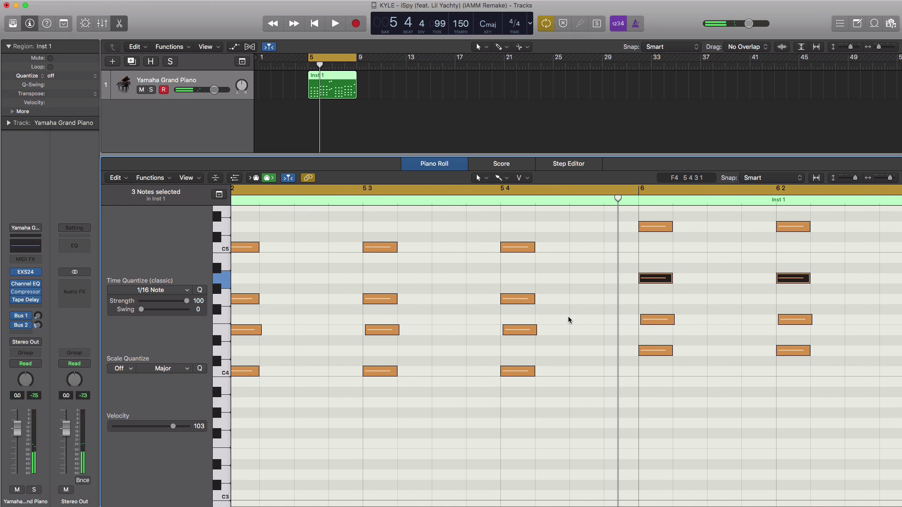
left_click_drag(554, 308, 235, 301)
scroll(249, 297, "left", 5)
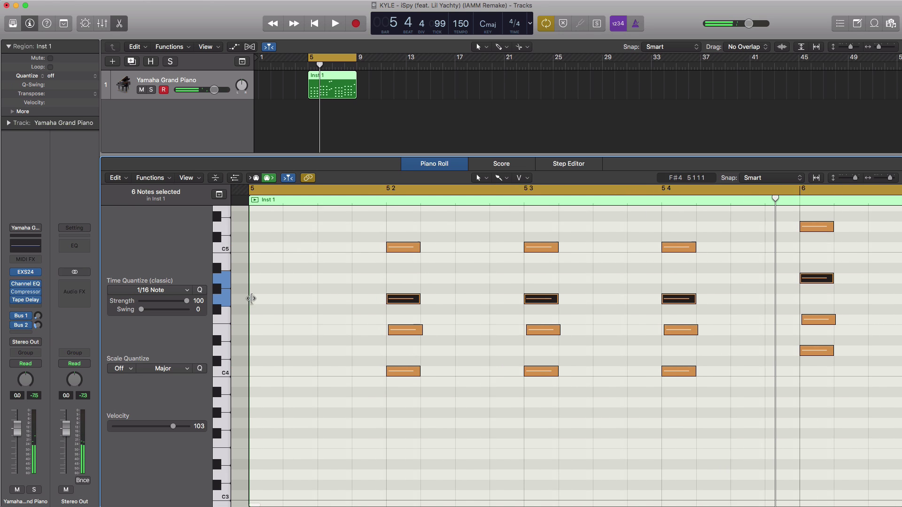
scroll(425, 321, "up", 5)
scroll(424, 322, "left", 5)
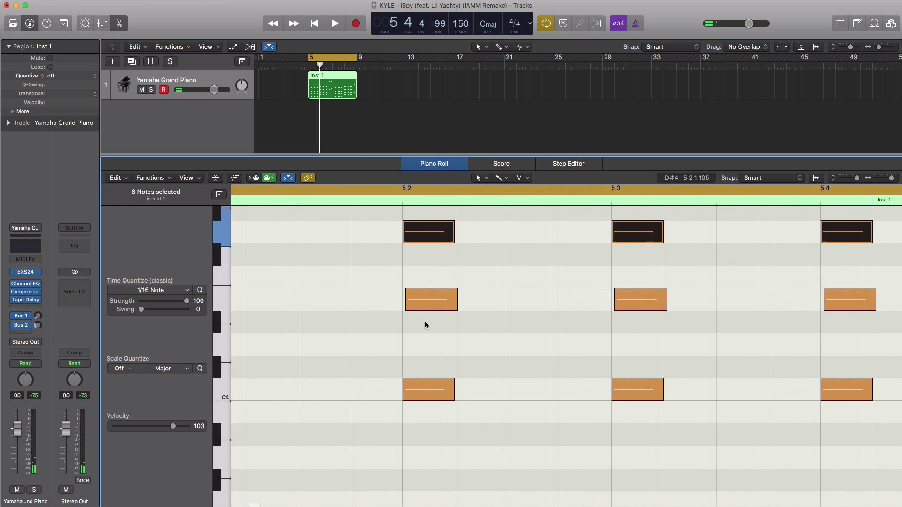
left_click_drag(436, 240, 438, 242)
scroll(454, 276, "down", 5)
scroll(454, 276, "left", 5)
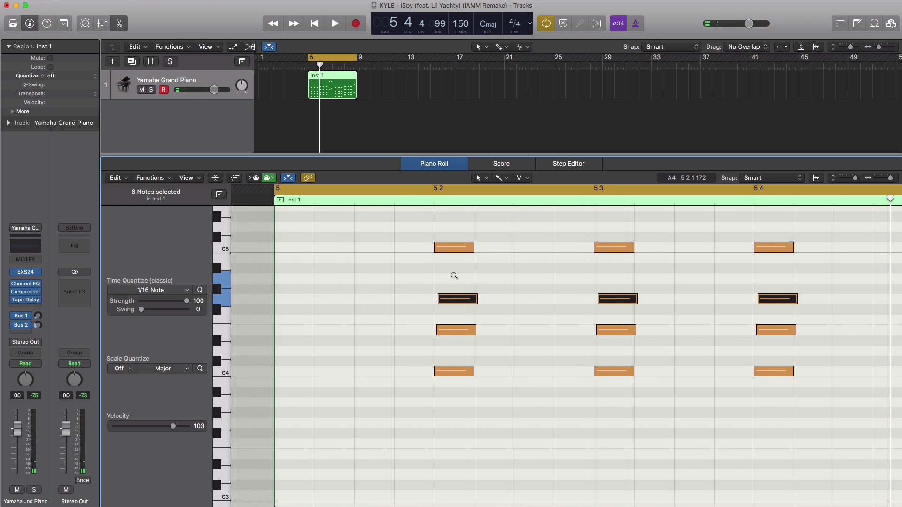
Shift the top C5 notes in bar 5 and D5 notes in bar 6 slightly later than the other chord notes
scroll(453, 276, "left", 5)
left_click_drag(533, 238, 609, 219)
scroll(723, 264, "right", 5)
scroll(454, 300, "right", 5)
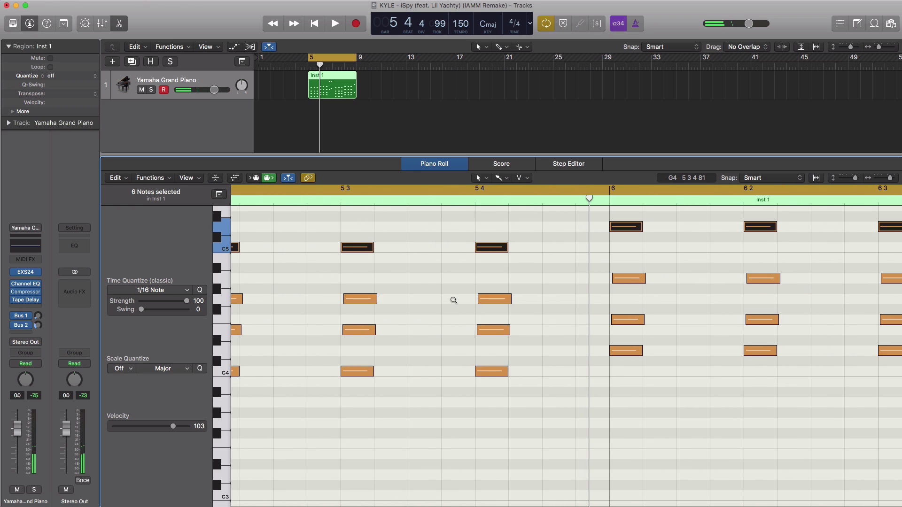
scroll(454, 300, "up", 4)
scroll(454, 299, "right", 3)
scroll(453, 300, "up", 5)
scroll(453, 300, "left", 10)
scroll(453, 298, "left", 4)
left_click_drag(455, 308, 459, 309)
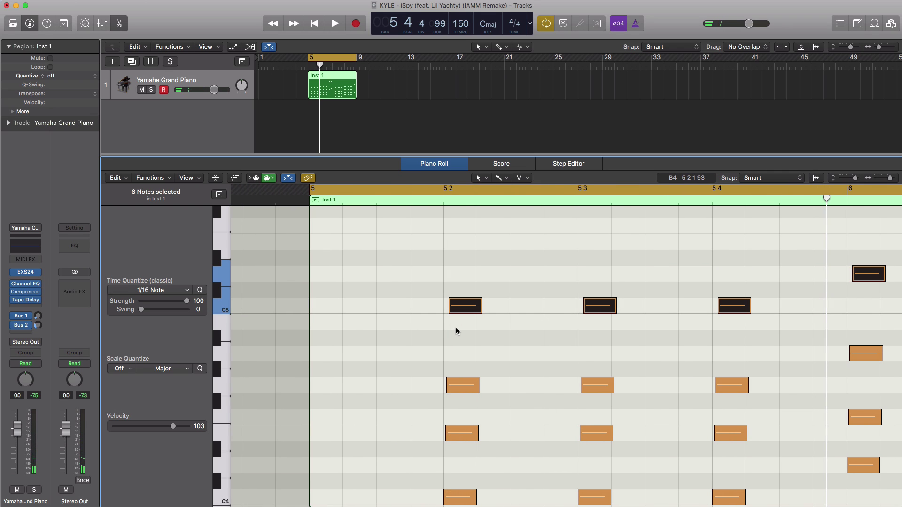
Play back the piano region to hear the staggered chord notes in bars 5 and 6
key("space")
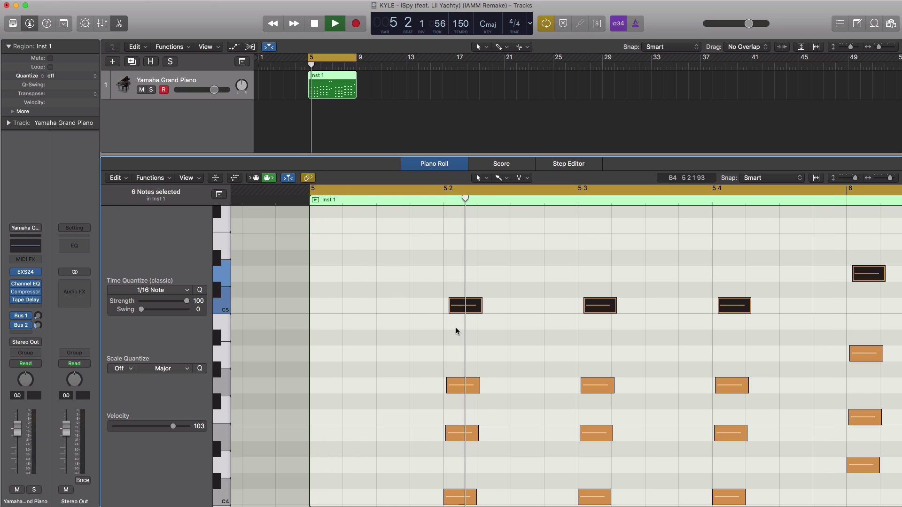
scroll(456, 327, "left", 4)
scroll(457, 329, "down", 8)
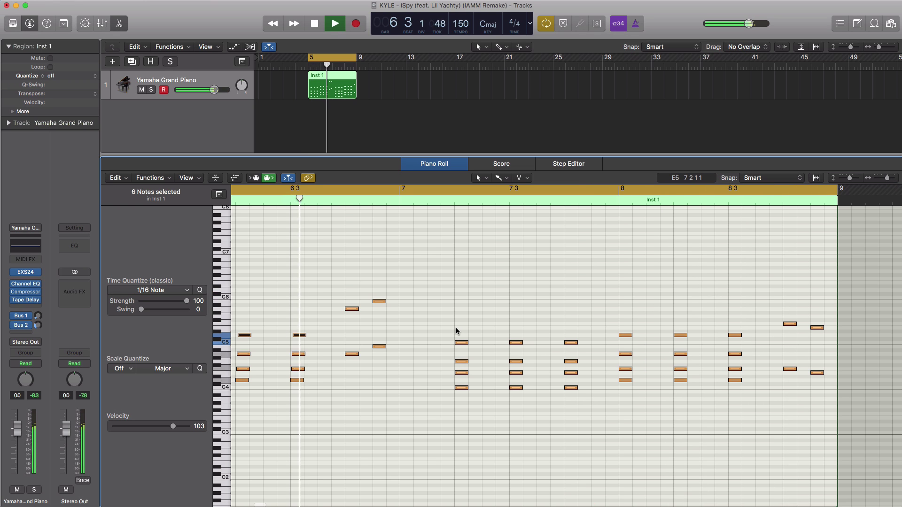
key("space")
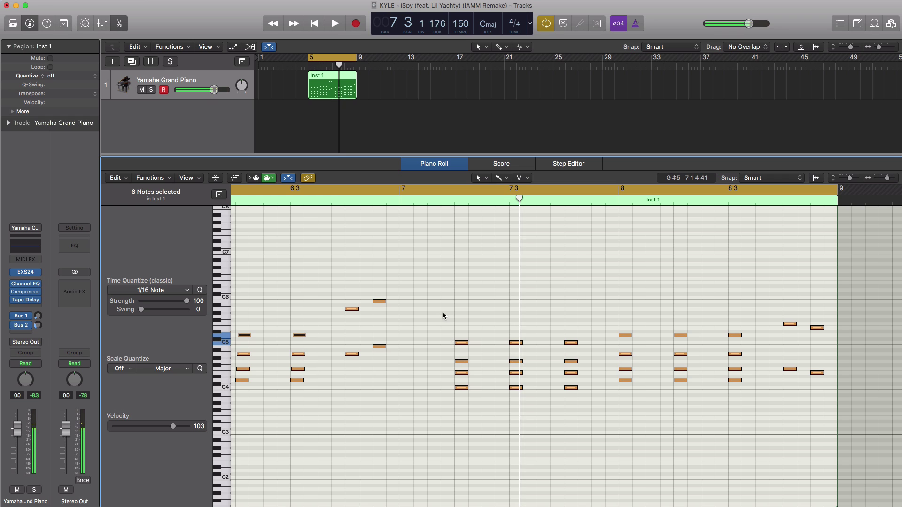
Replace the chord notes in bars 7 and 8 with copies of the staggered chords from bars 5 and 6, and play the region
left_click_drag(443, 316, 739, 402)
key("Delete")
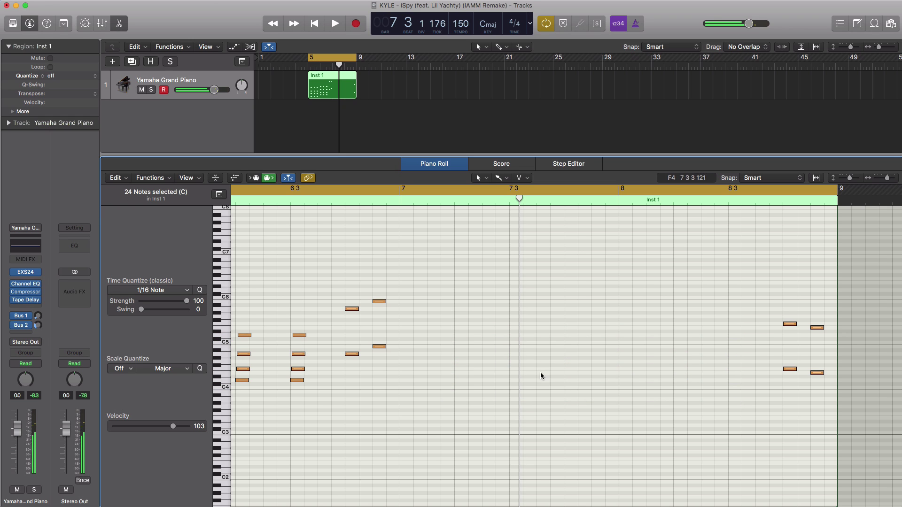
scroll(540, 379, "down", 5)
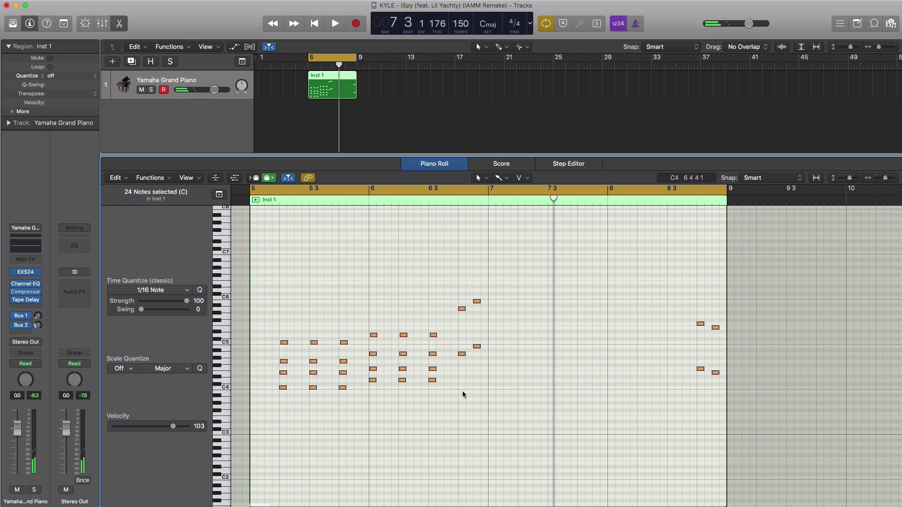
left_click_drag(441, 394, 276, 319)
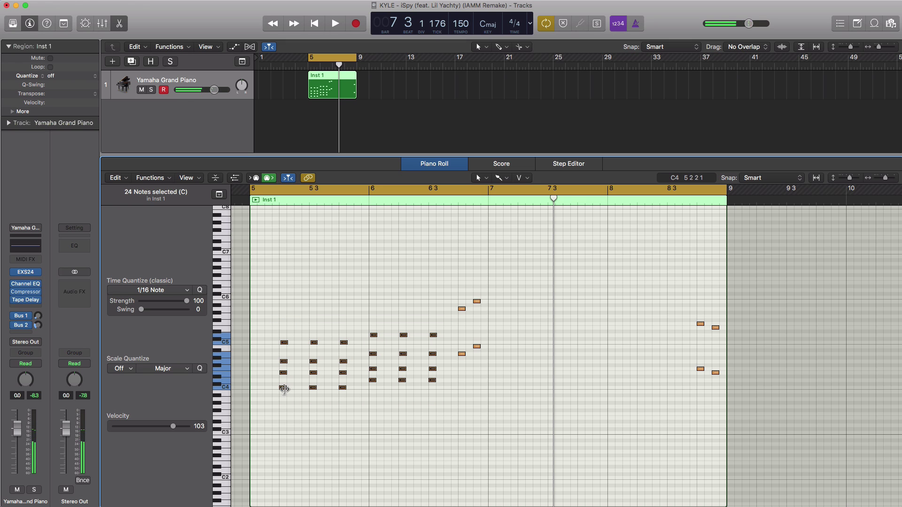
left_click_drag(283, 389, 523, 390)
key("space")
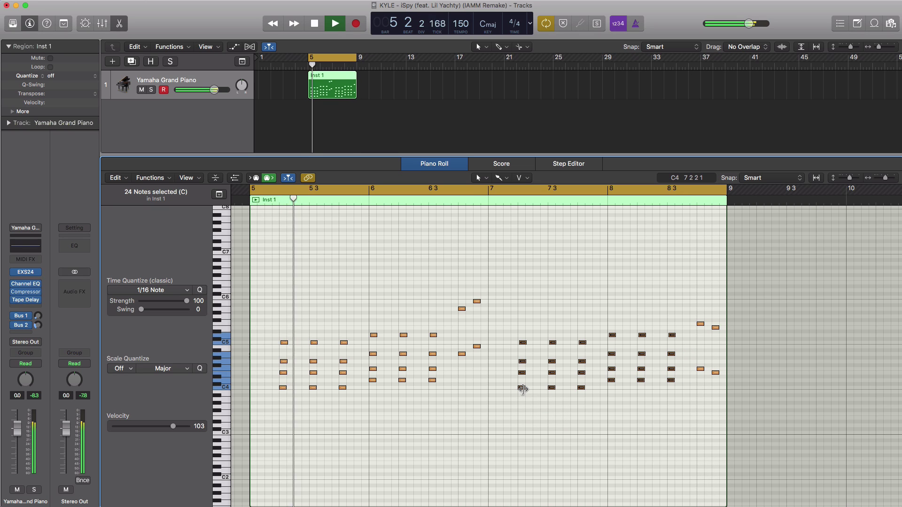
key("space")
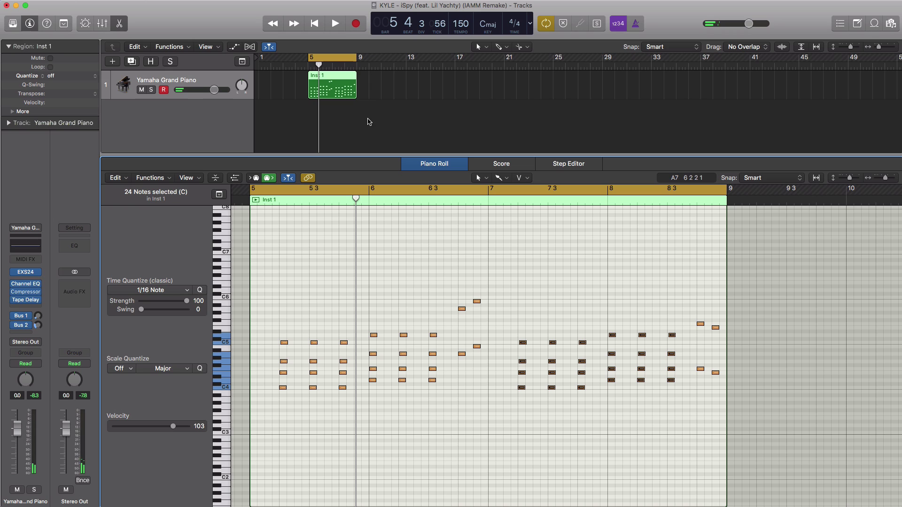
Duplicate the piano track's settings on a second track and swap its instrument for Sculpture with the Classic Marimba preset
left_click(132, 61)
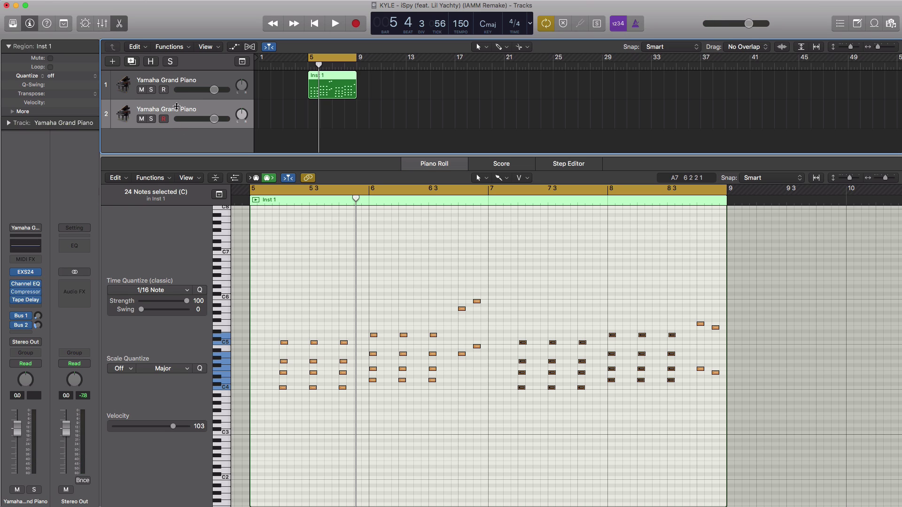
left_click(37, 273)
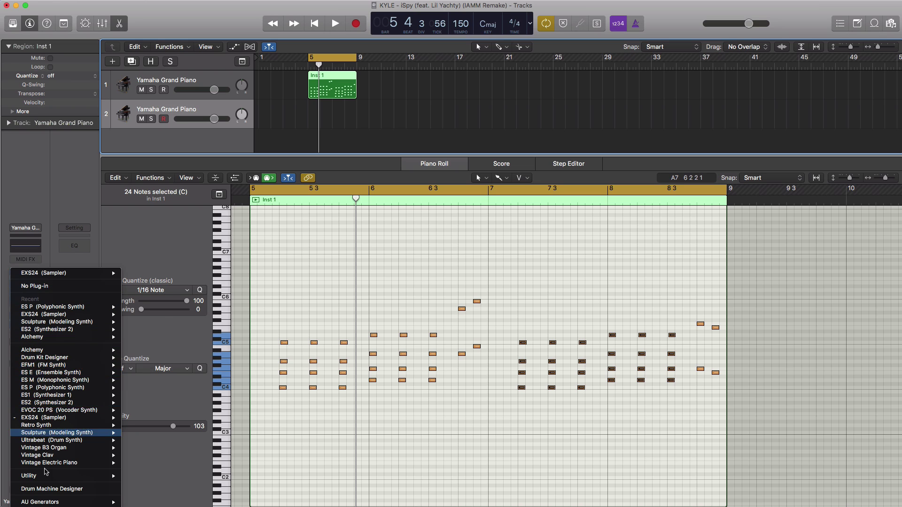
left_click(137, 433)
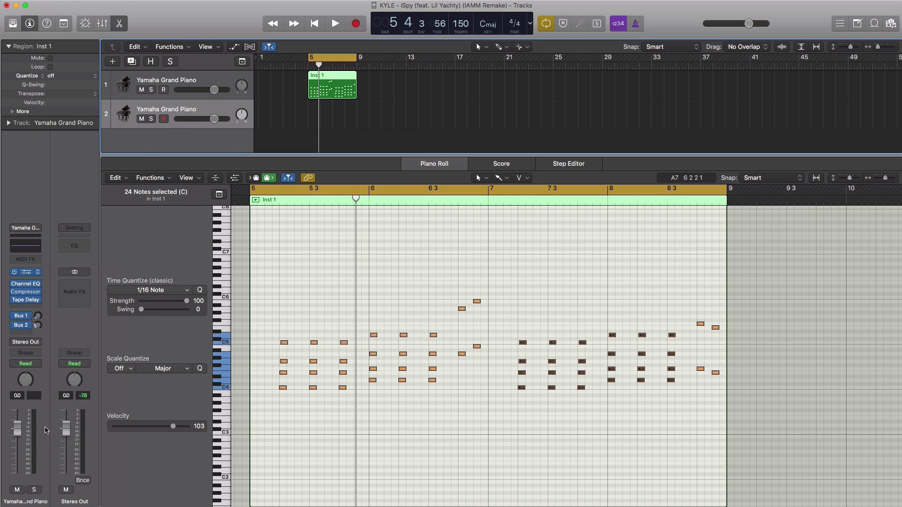
left_click_drag(256, 41, 433, 76)
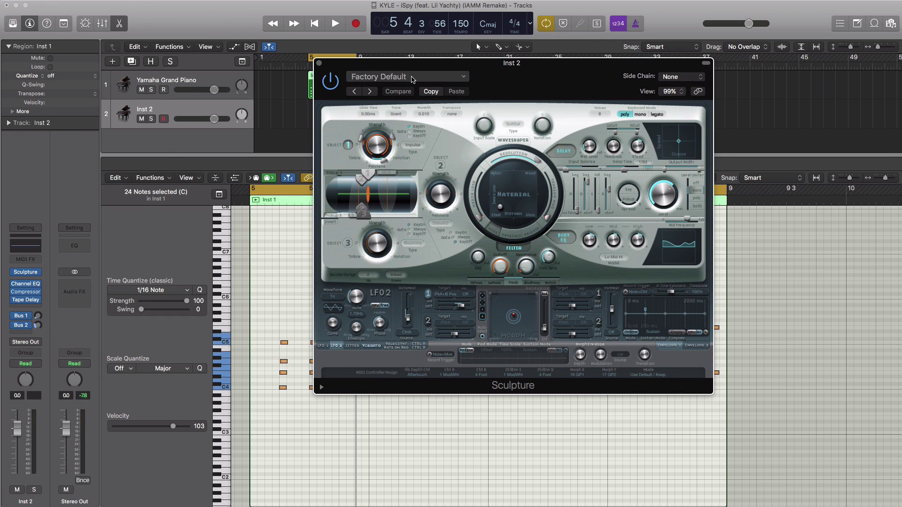
left_click(413, 79)
mouse_move(394, 322)
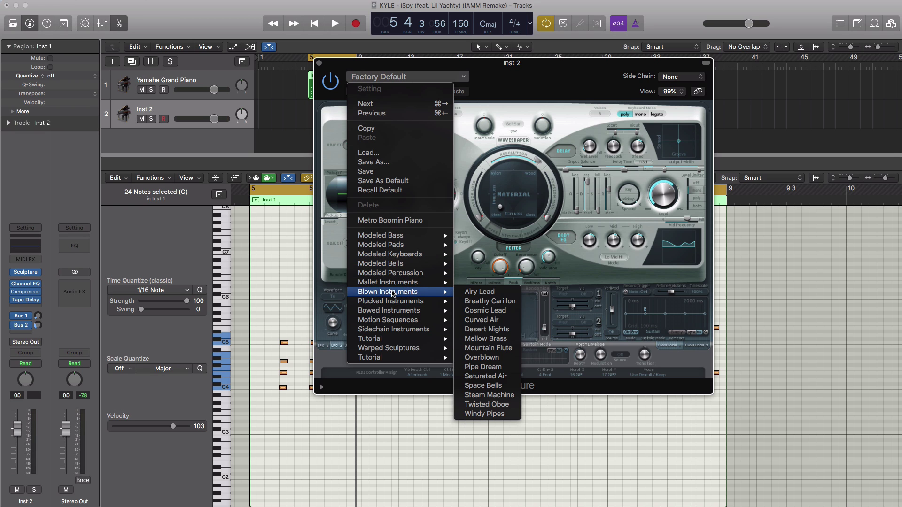
mouse_move(394, 283)
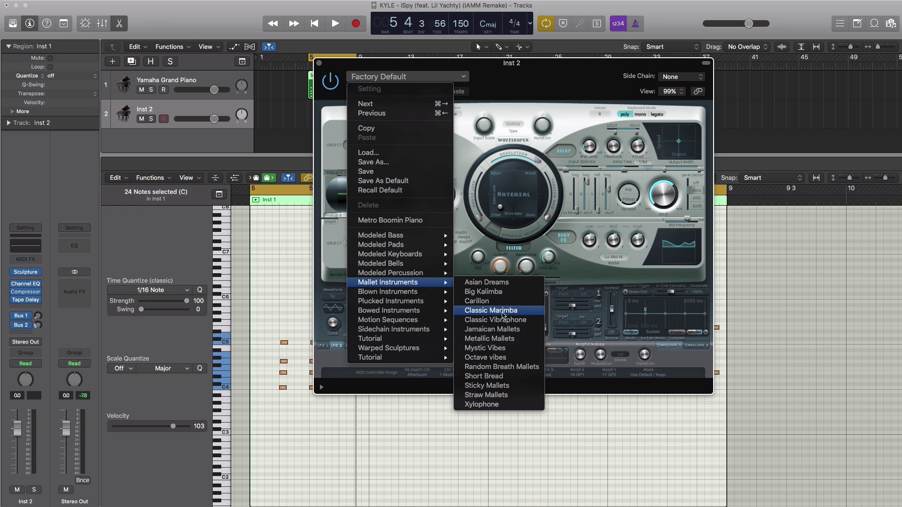
left_click(491, 310)
left_click(319, 63)
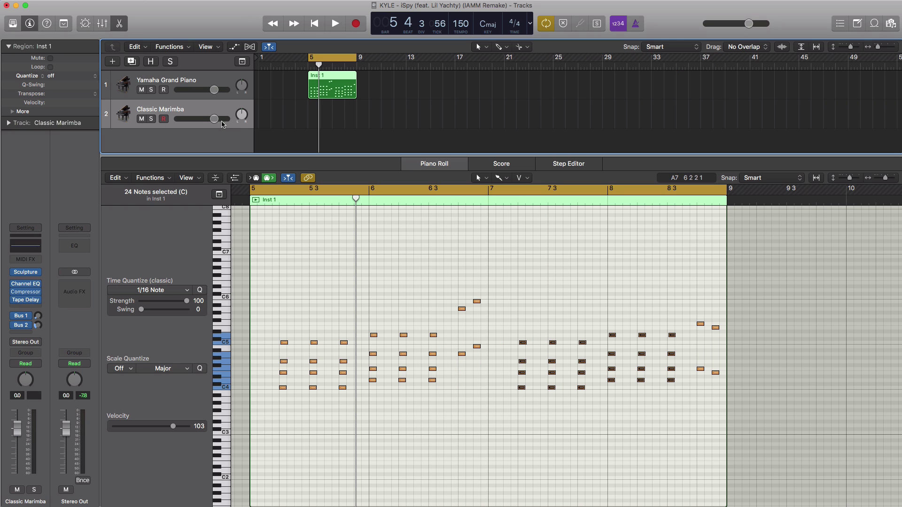
Set the Classic Marimba track's volume to -9.2 dB and copy the piano region onto it at bar 5
left_click_drag(213, 120, 203, 119)
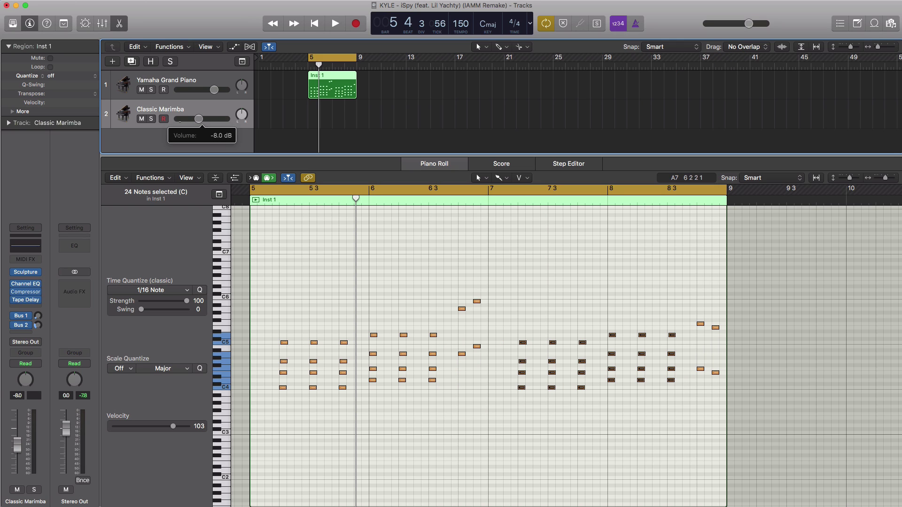
left_click_drag(311, 93, 304, 122)
Play the copied region with the piano track muted to hear the marimba alone
key("space")
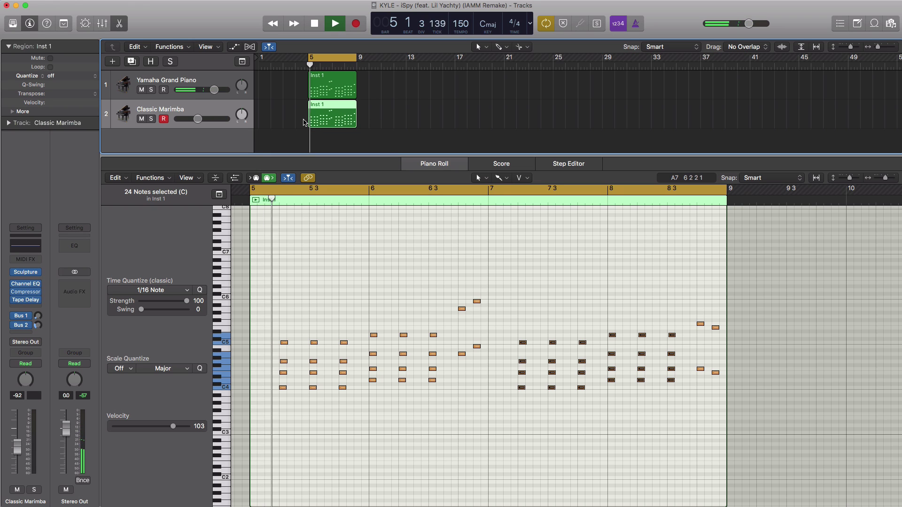
left_click(141, 90)
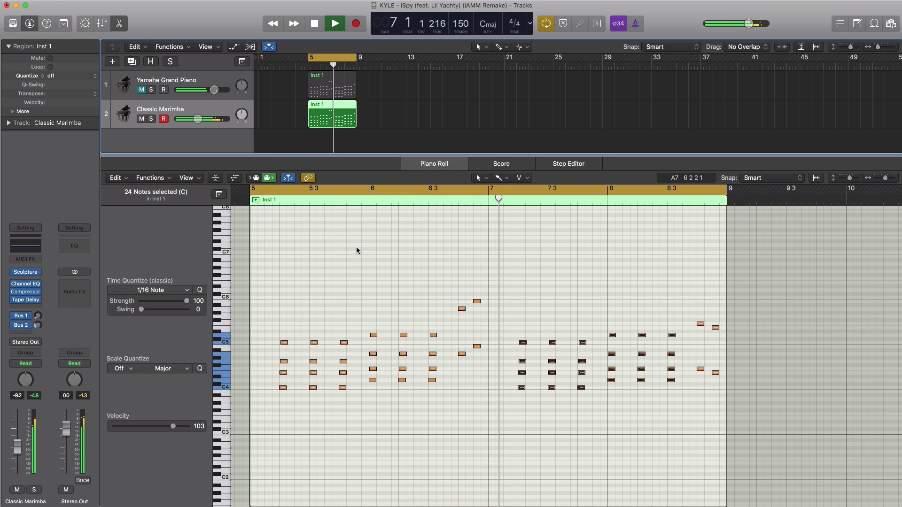
scroll(399, 281, "left", 2)
scroll(399, 280, "left", 2)
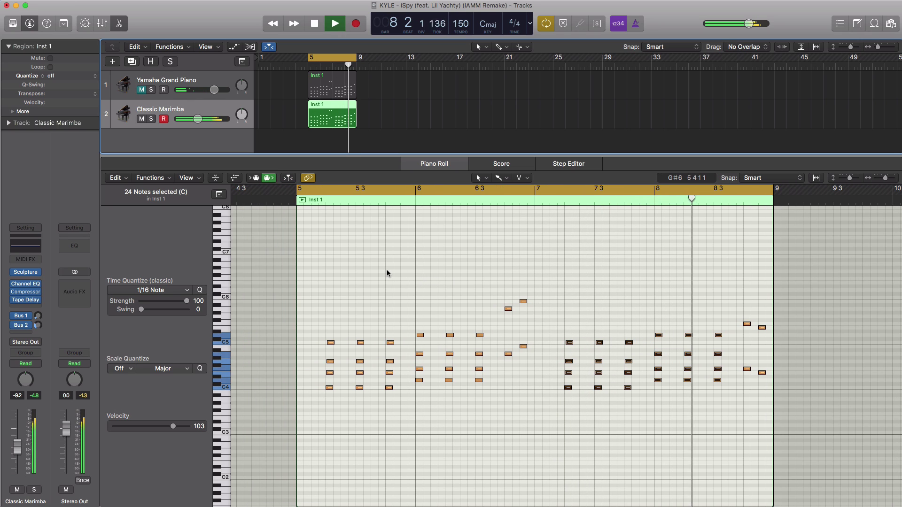
key("space")
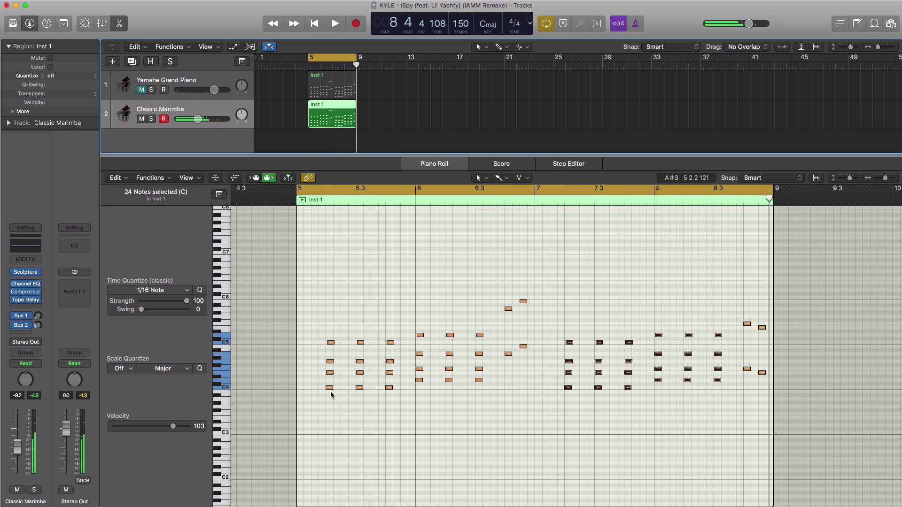
Copy the two lowest notes of every marimba chord and the lower melody notes one octave down, and play the region
left_click_drag(316, 372, 401, 393)
left_click_drag(498, 389, 413, 373)
left_click_drag(534, 370, 727, 380)
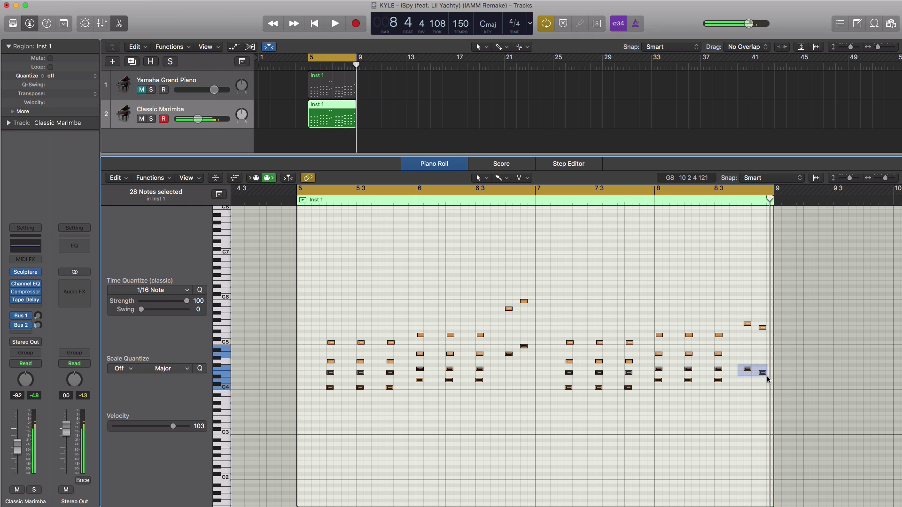
left_click_drag(330, 389, 331, 433)
key("space")
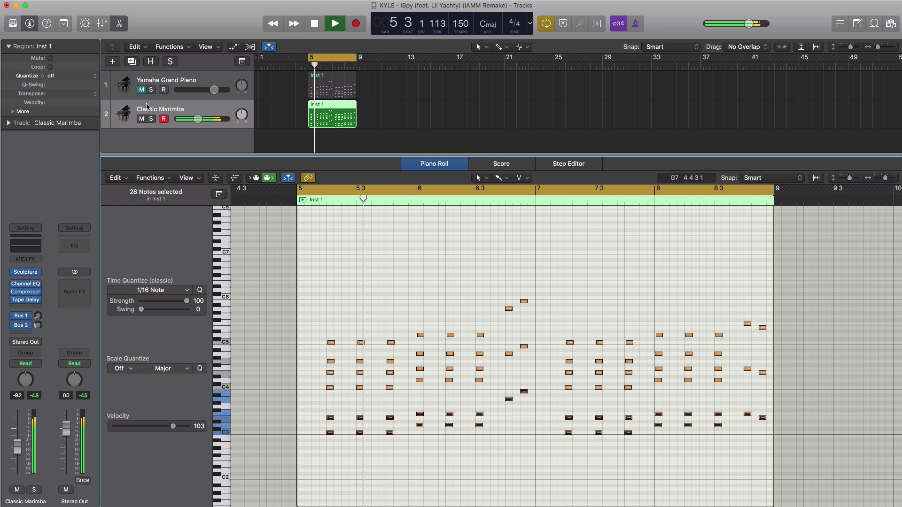
key("space")
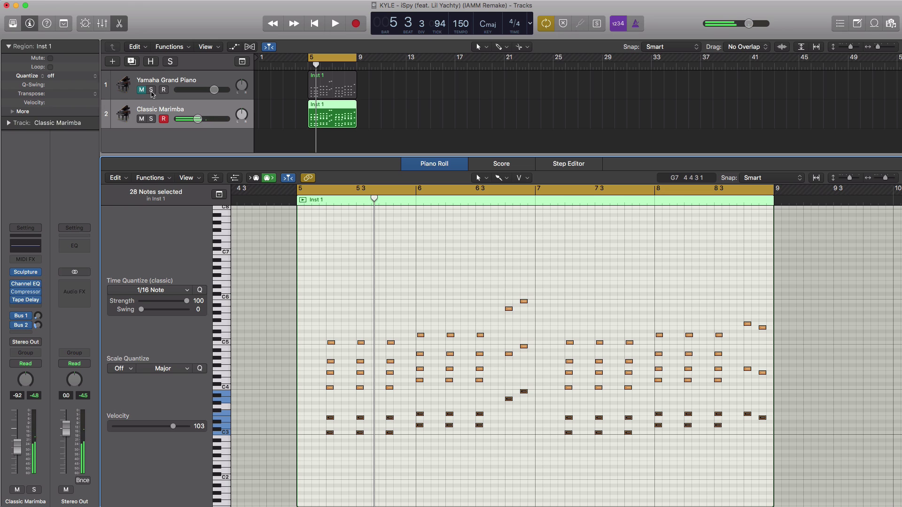
Unmute the piano track and balance both tracks during playback, lowering the piano slightly and the marimba to -12.6 dB
key("space")
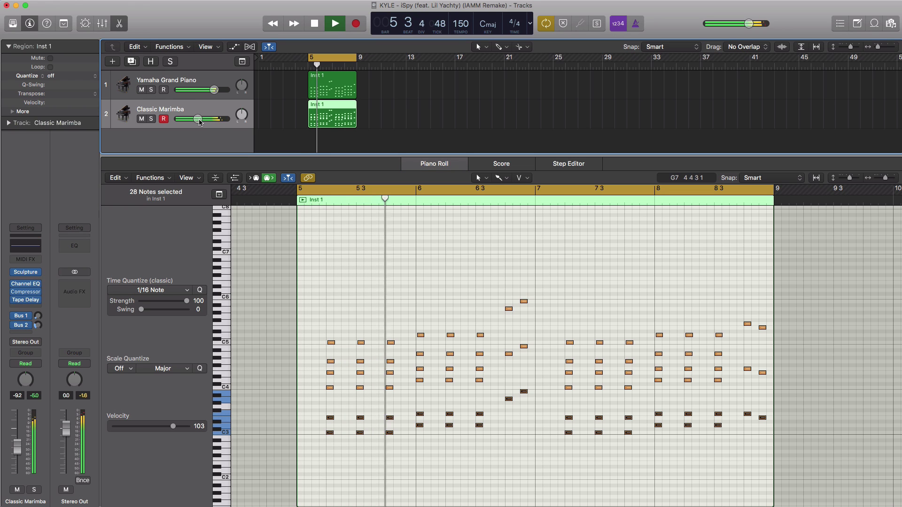
left_click(141, 89)
left_click_drag(214, 90, 187, 129)
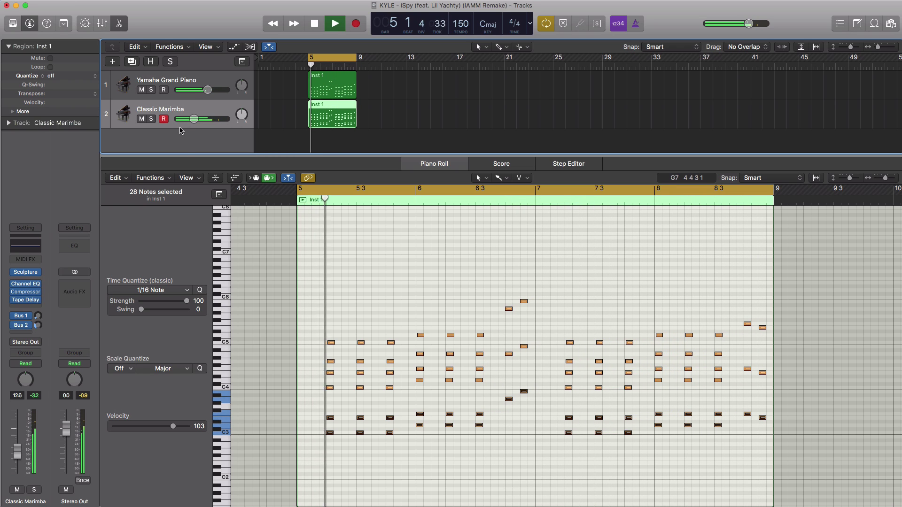
key("space")
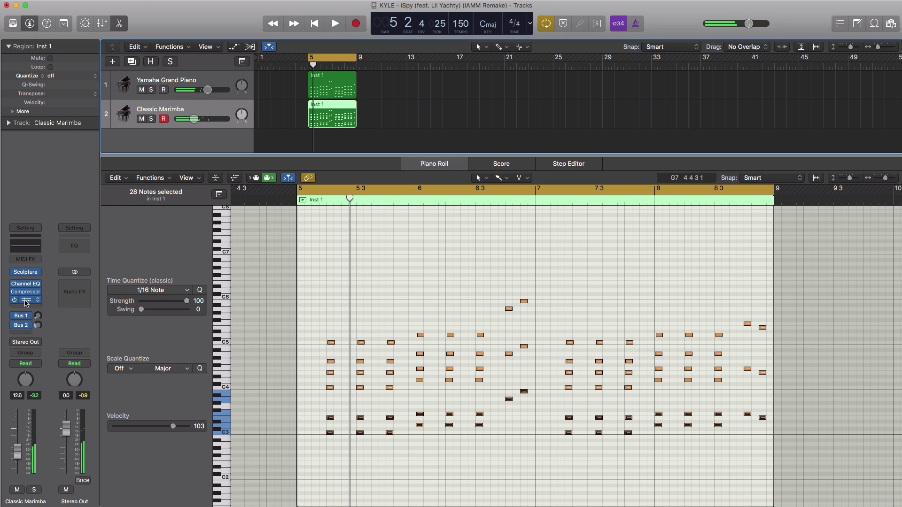
Load the EDM Delay preset in the marimba track's Tape Delay and set its wet level to 7% during playback
left_click(27, 301)
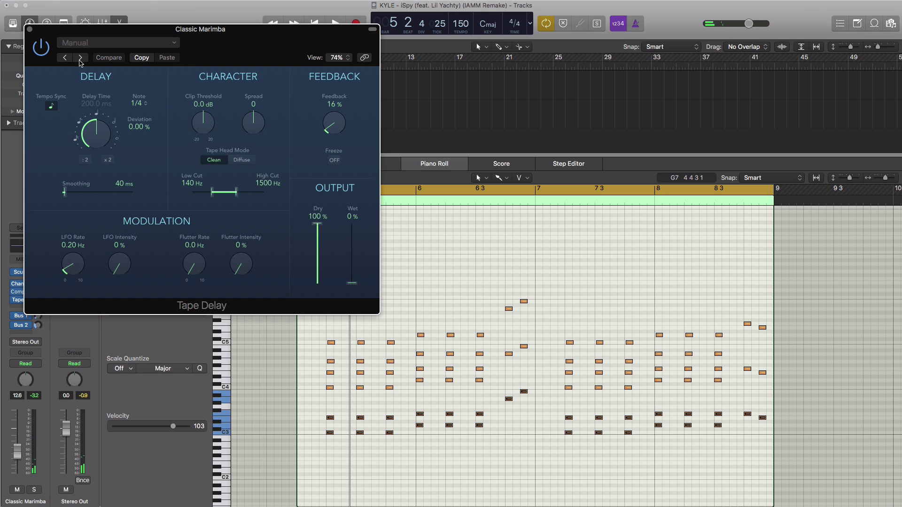
left_click(80, 58)
key("space")
left_click_drag(353, 277, 353, 282)
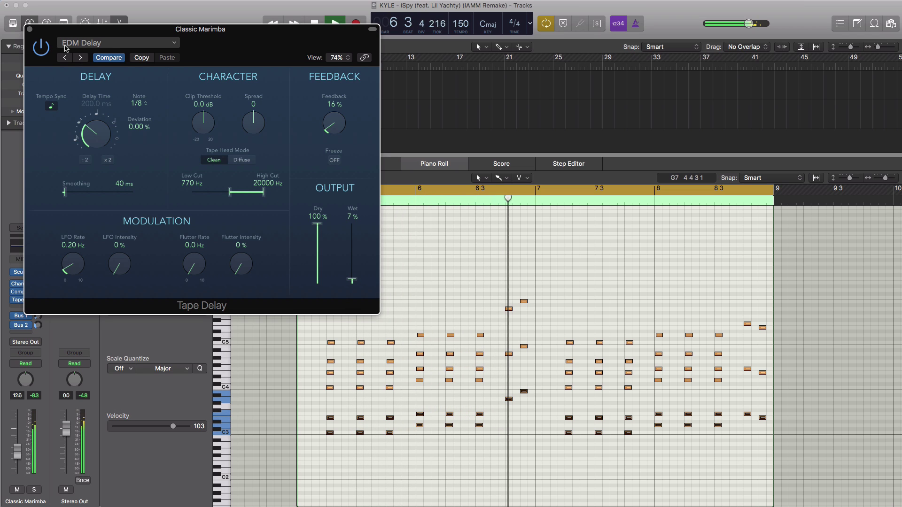
Open the marimba track's Sculpture instrument and shift the Material point slightly downward, playing the loop to hear the tone
left_click(29, 30)
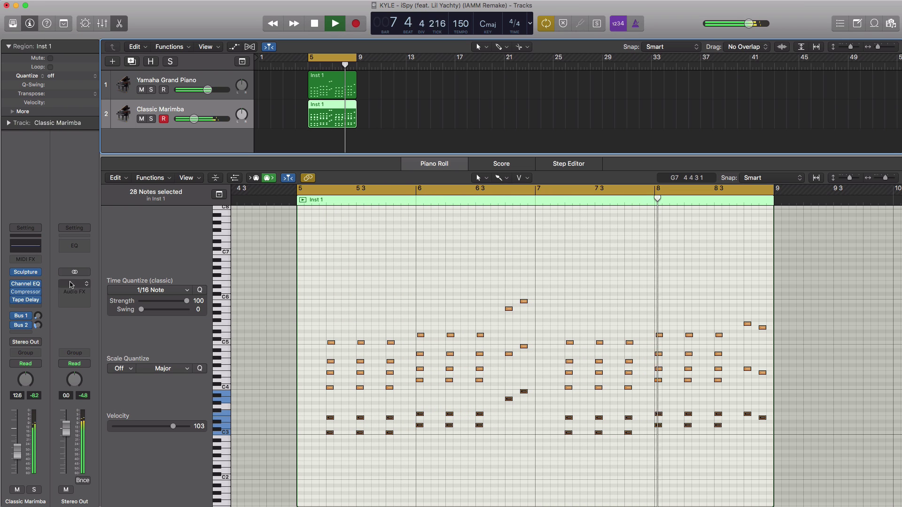
key("space")
left_click_drag(512, 90, 548, 112)
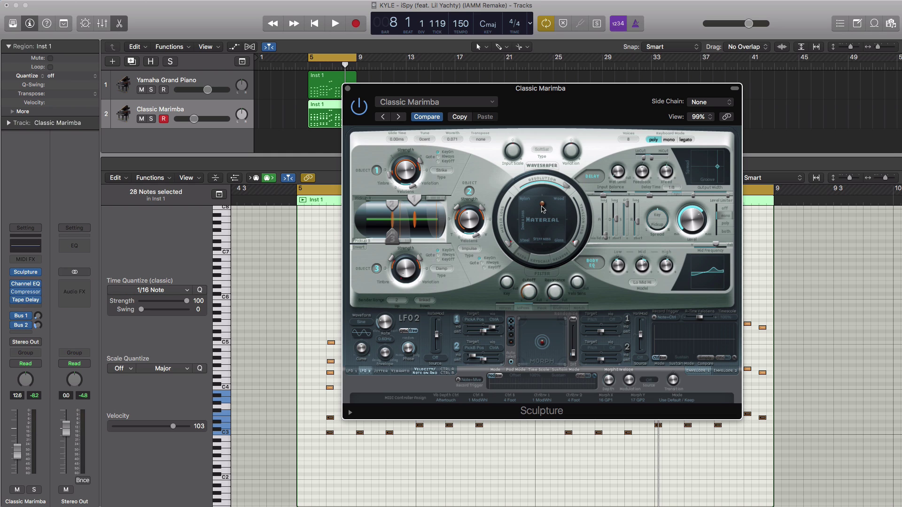
key("space")
left_click_drag(542, 207, 540, 216)
key("space")
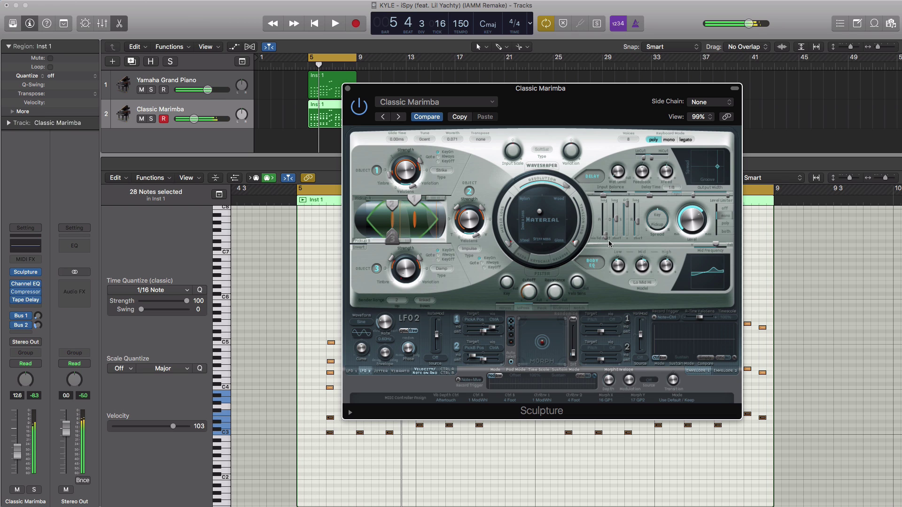
In the Yamaha Grand Piano's Smart Controls, set the High tone to +3.0 dB and the compression to -16.0 dB during playback
left_click(132, 83)
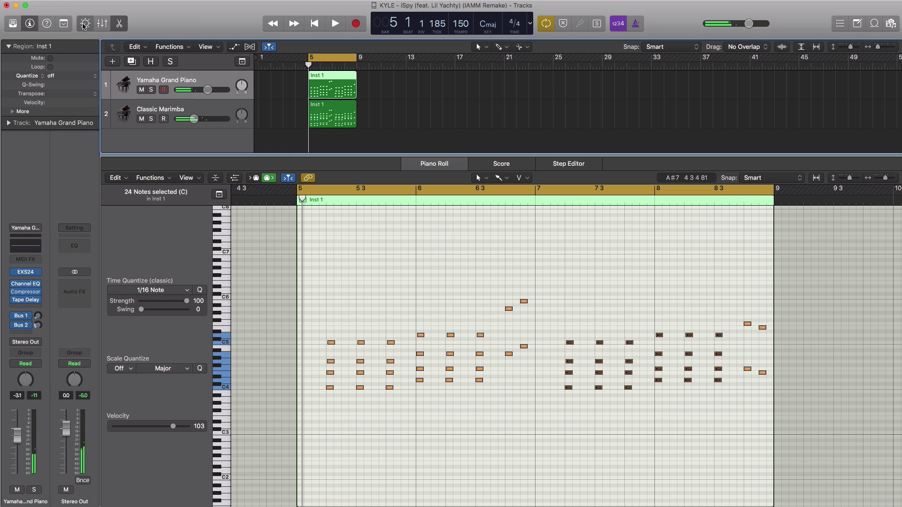
left_click(84, 24)
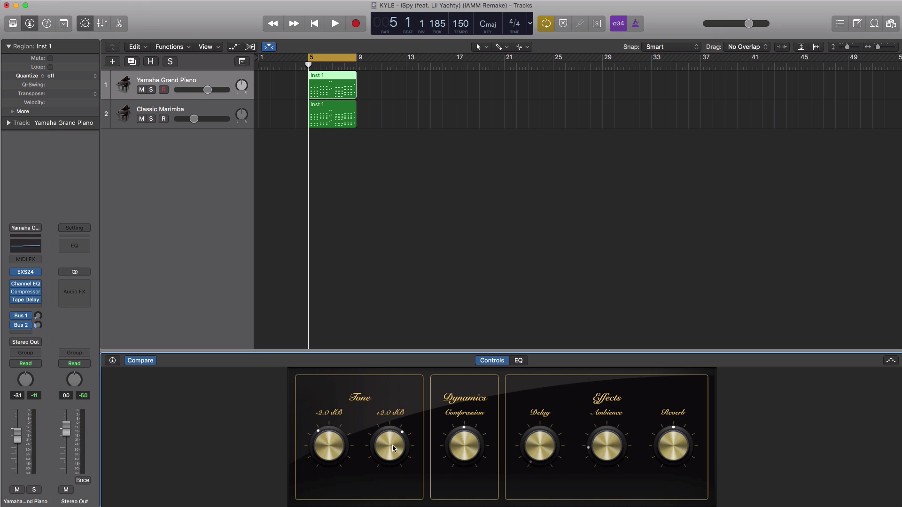
key("space")
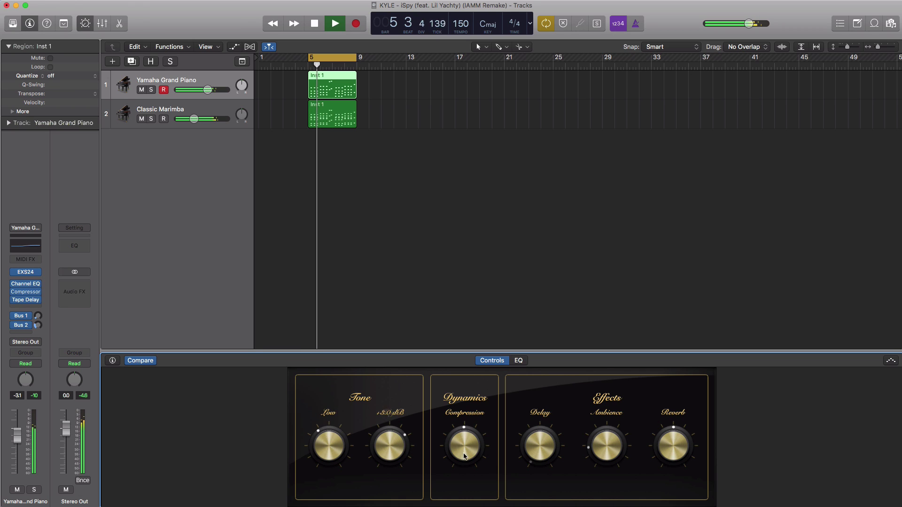
left_click_drag(460, 465, 459, 469)
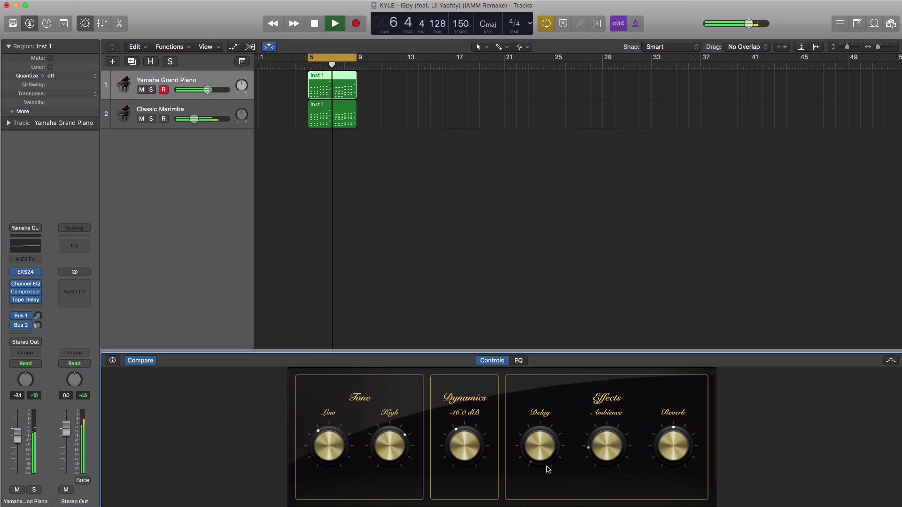
Set the piano's Ambience to -19.5 dB and raise its delay and reverb slightly during playback
left_click_drag(600, 452, 598, 439)
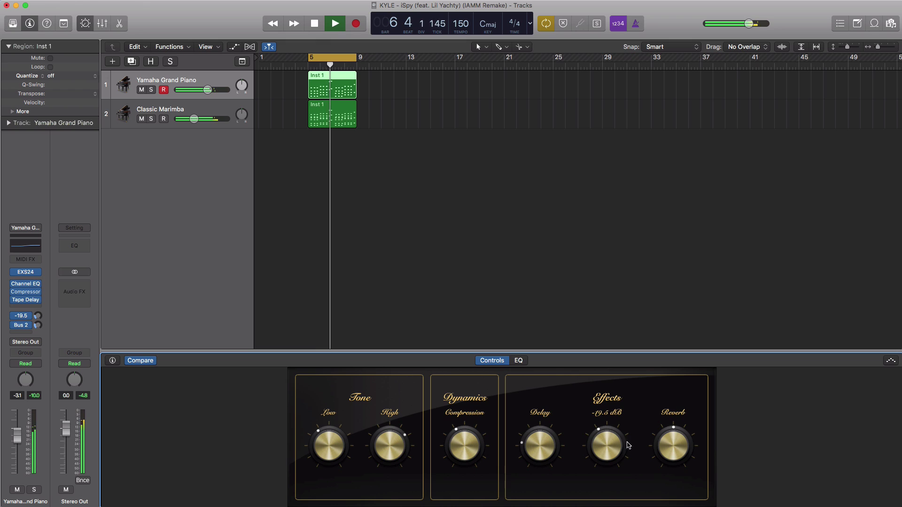
key("space")
key("space")
left_click_drag(670, 452, 670, 453)
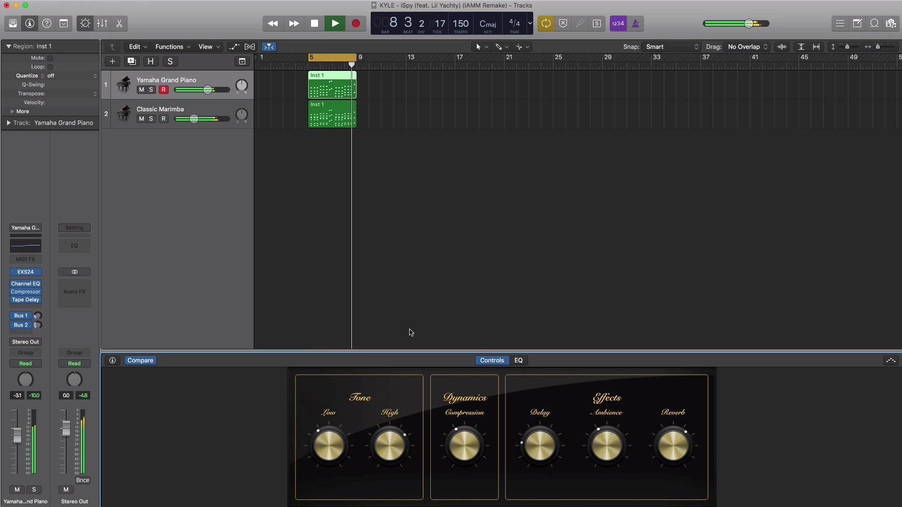
key("space")
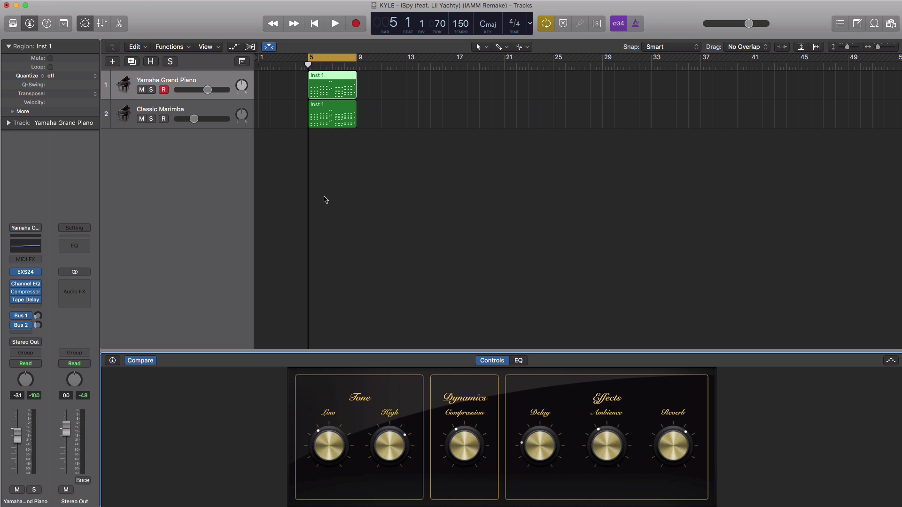
Place the Beach Intro audio file on a new track below the marimba, starting at bar 1
key("x")
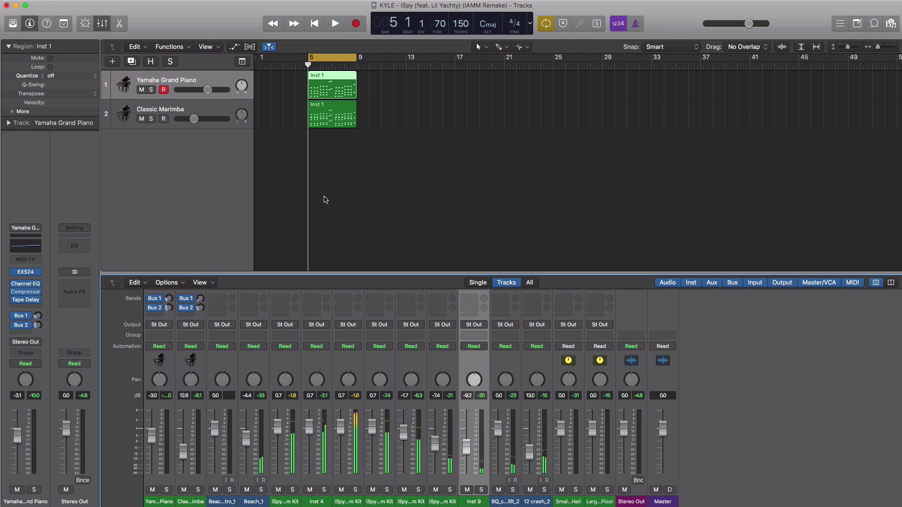
key("x")
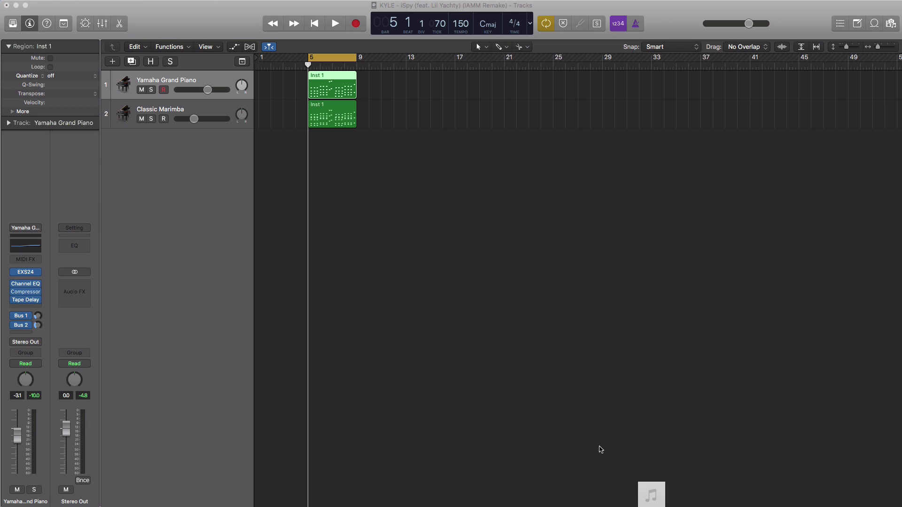
left_click_drag(601, 450, 260, 266)
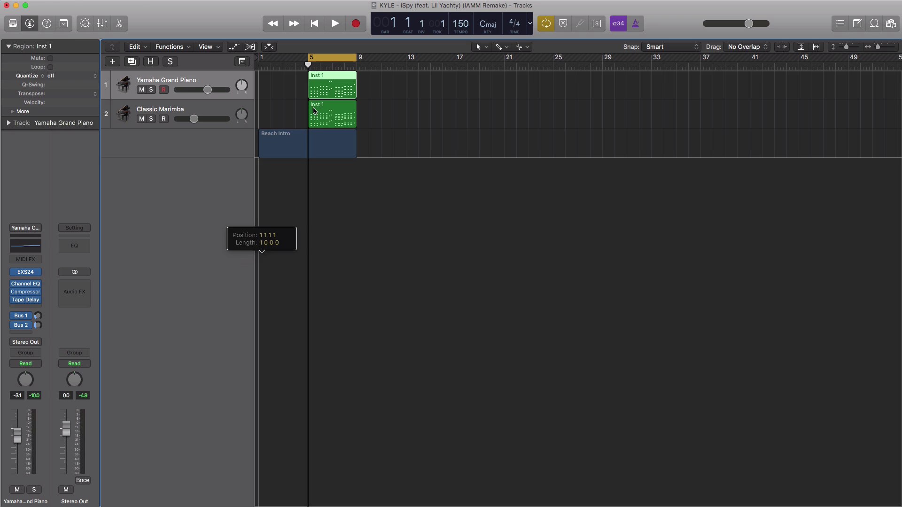
left_click_drag(298, 136, 284, 137)
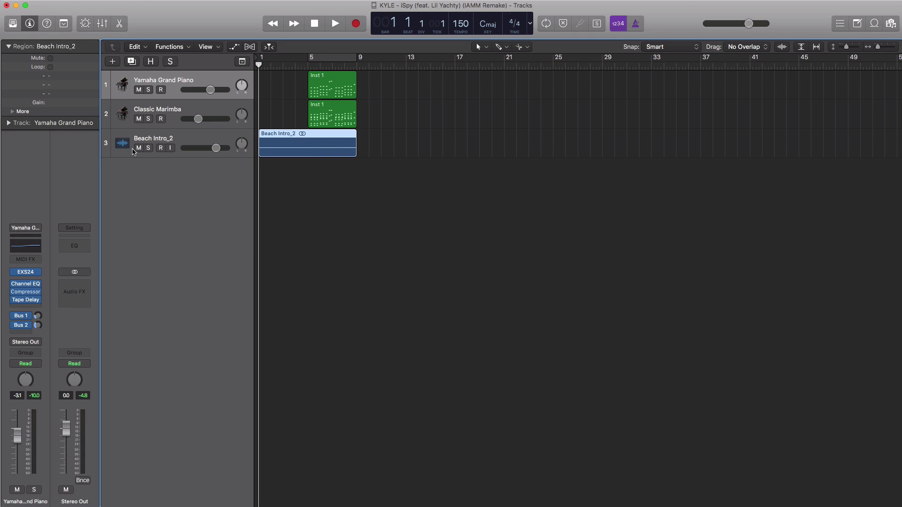
Play the Beach Intro track soloed, and again together with the piano and marimba tracks
left_click(149, 148)
key("space")
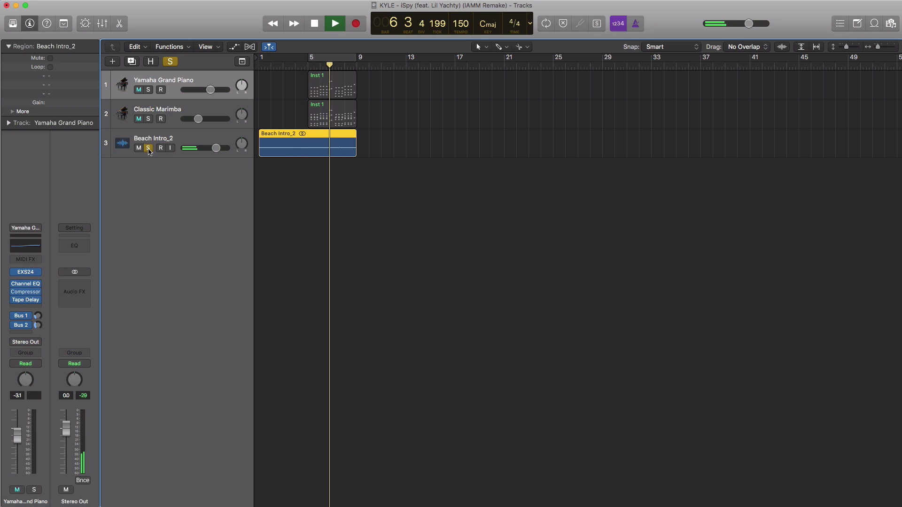
key("space")
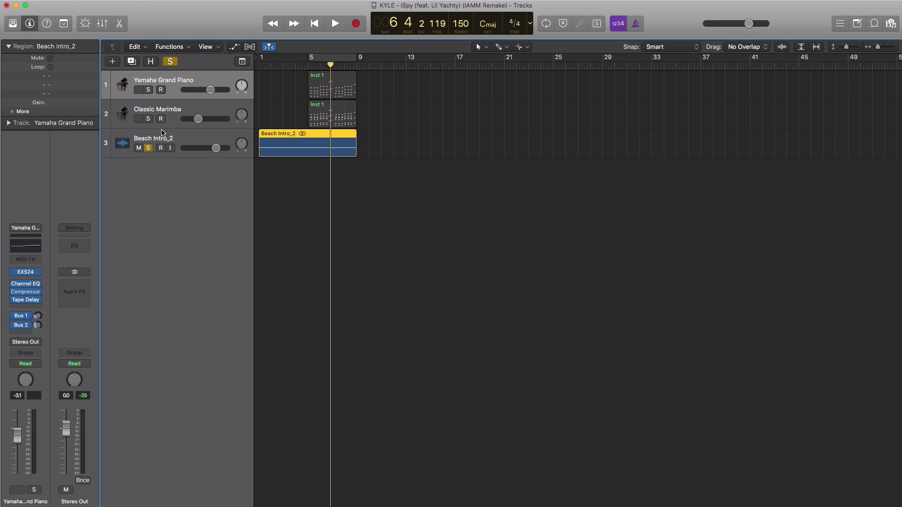
left_click(149, 120)
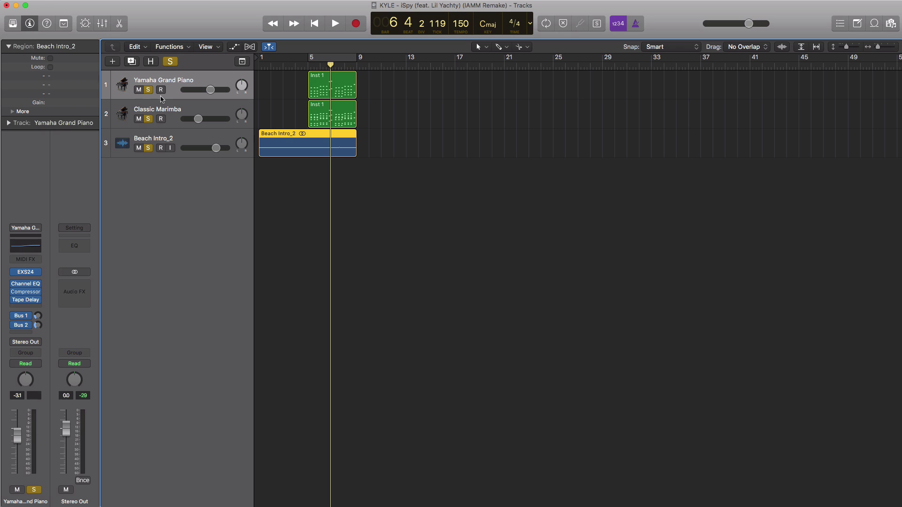
left_click(150, 123)
key("space")
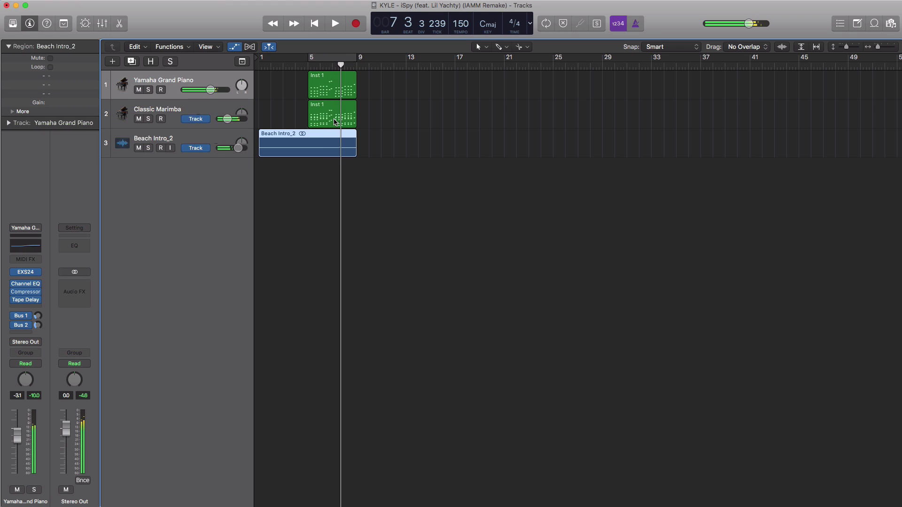
Show volume automation and draw a fade-in on the Yamaha Grand Piano track from silence at bar 5 to -3.0 dB at bar 9
key("a")
left_click(358, 99)
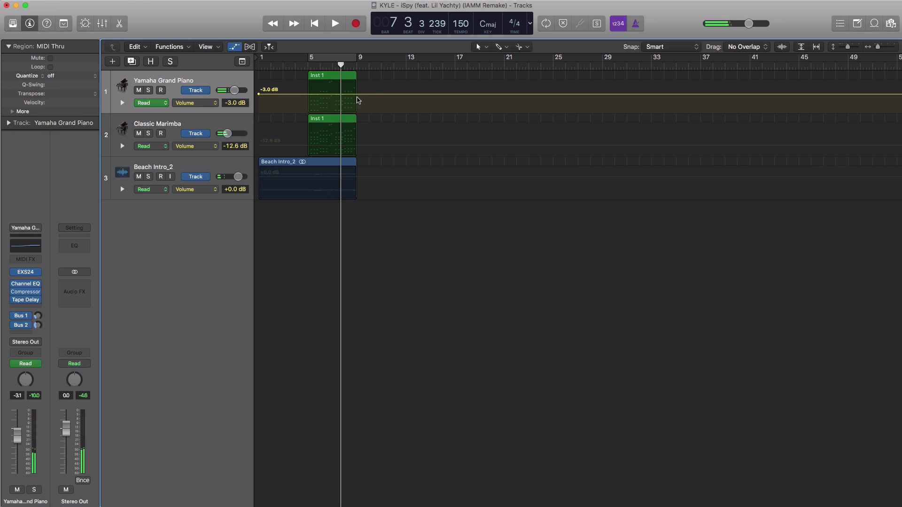
left_click_drag(309, 97, 312, 142)
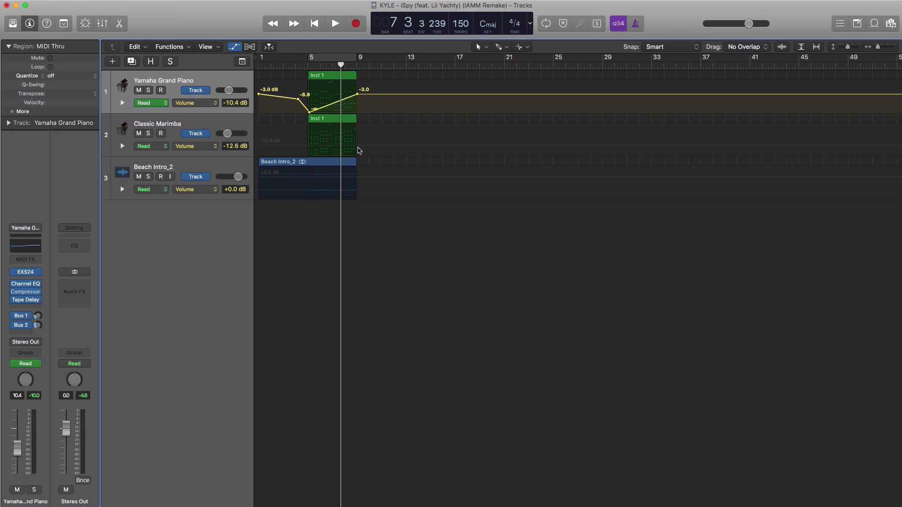
Draw a volume fade-in on the Classic Marimba track from silence at bar 5 to -12.6 dB at bar 9, and play from the start
left_click(358, 150)
left_click(304, 147)
left_click_drag(308, 146, 309, 166)
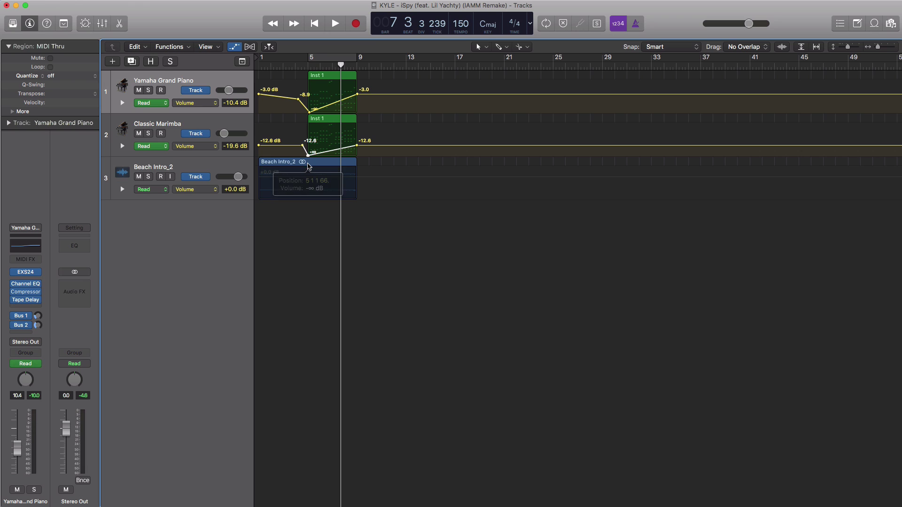
key("Return")
key("space")
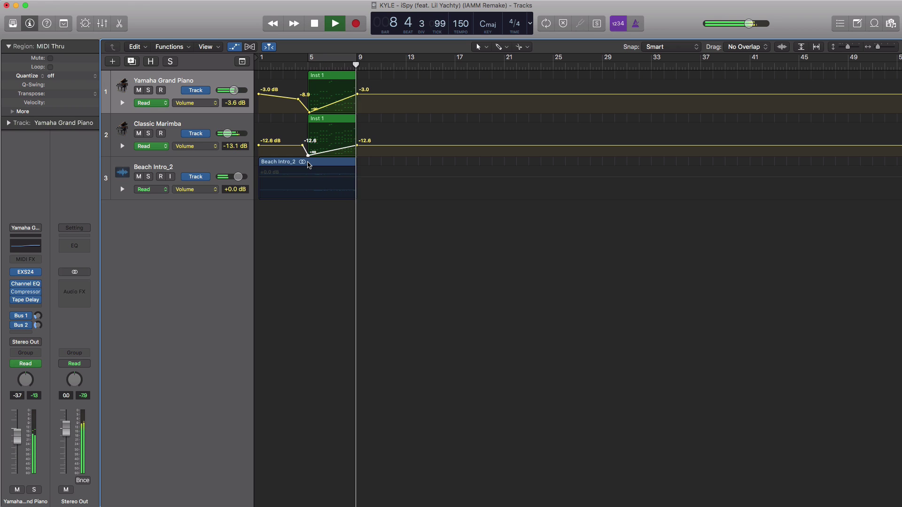
Hide the automation and copy the piano and marimba regions to bar 9 without copying their automation data
key("a")
left_click_drag(376, 123, 389, 92)
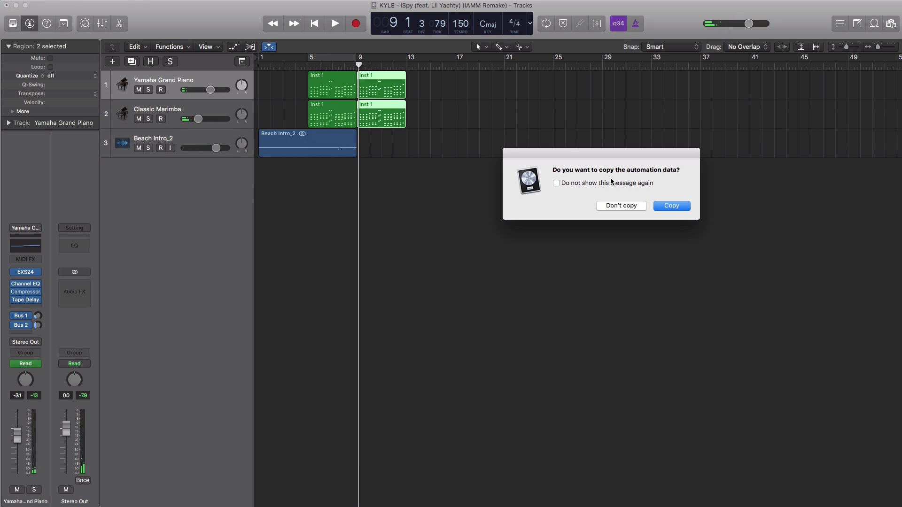
left_click(616, 207)
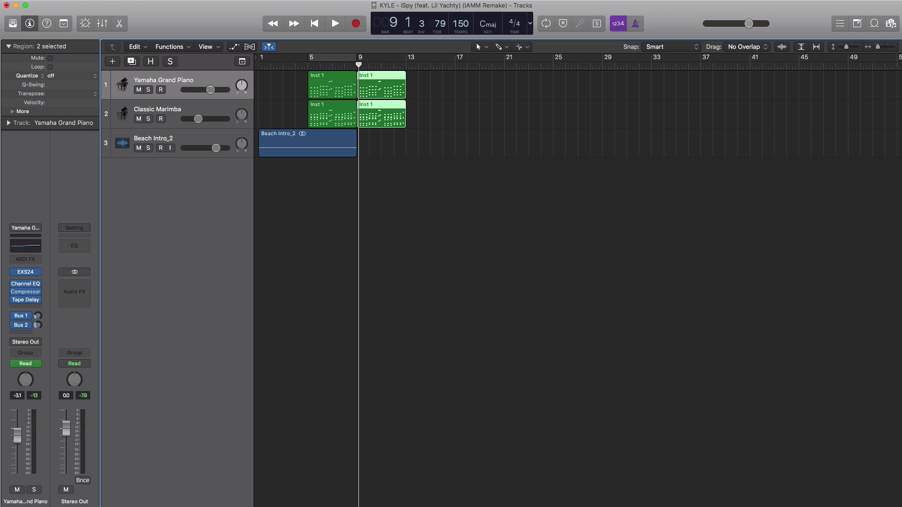
Place the Beach audio file on a new track at bar 9 and loop bars 9 to 13 to hear it soloed
left_click_drag(679, 477, 358, 305)
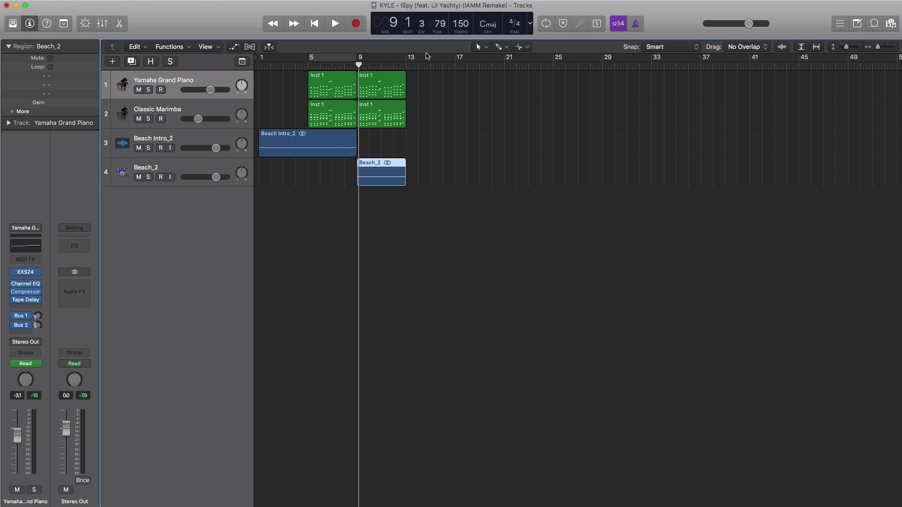
left_click_drag(361, 63, 406, 61)
key("space")
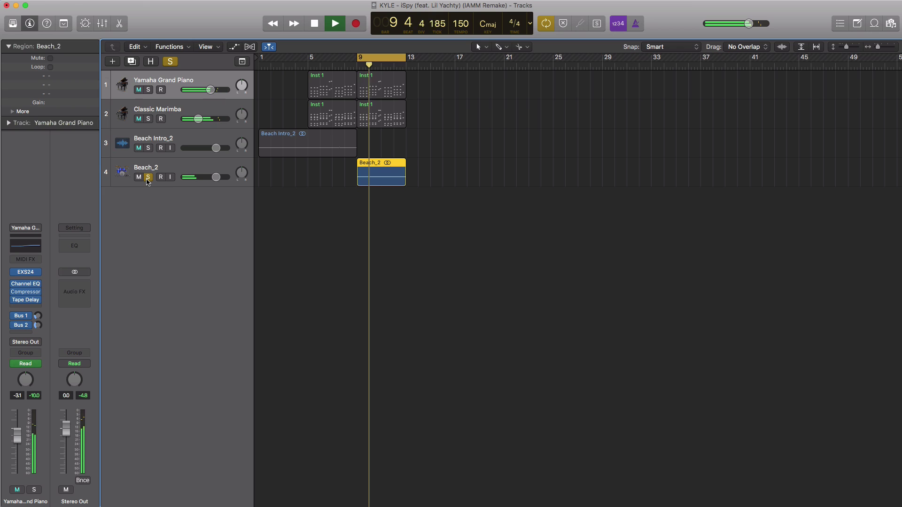
left_click(148, 179)
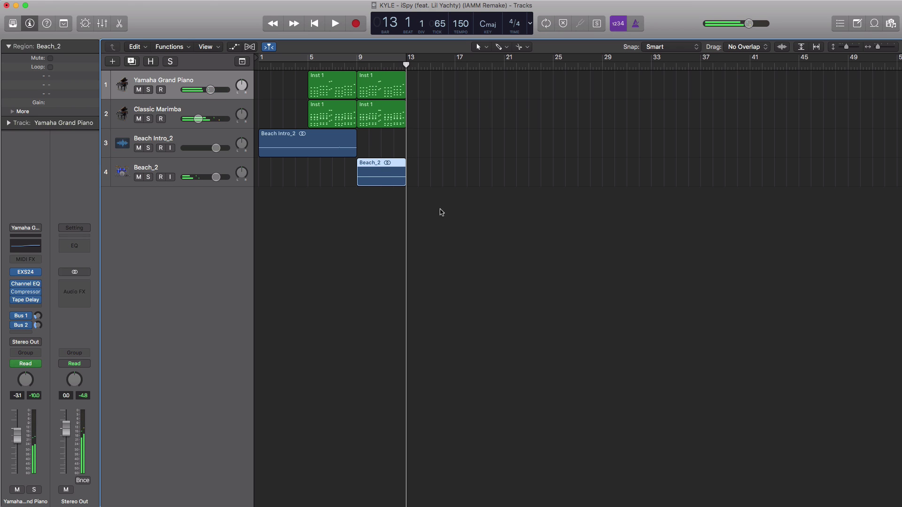
Copy the piano, marimba and Beach regions from bar 9 to bars 13 and 17 without copying the automation data
left_click_drag(440, 208, 426, 90)
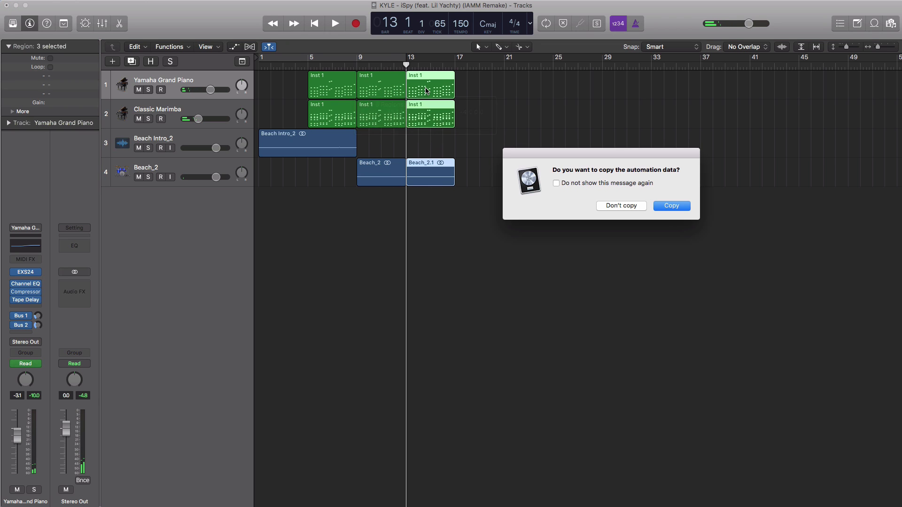
left_click(624, 206)
left_click_drag(579, 238, 487, 95)
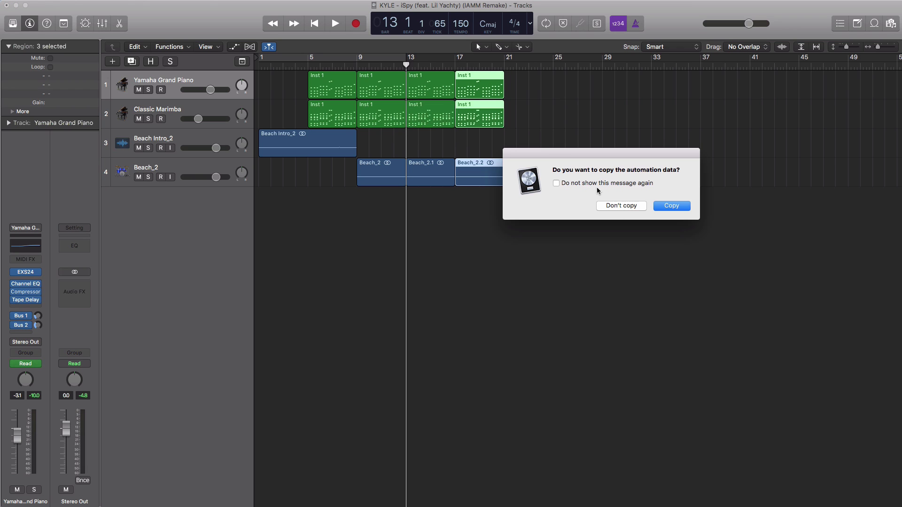
left_click(629, 208)
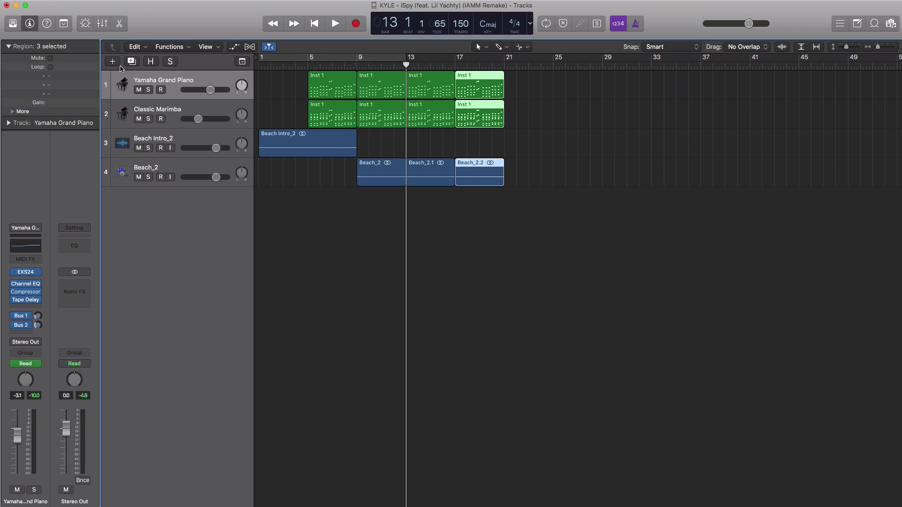
Create one software instrument track with an empty channel strip and move it below the Beach_2 track
key("alt+super+n")
left_click(583, 155)
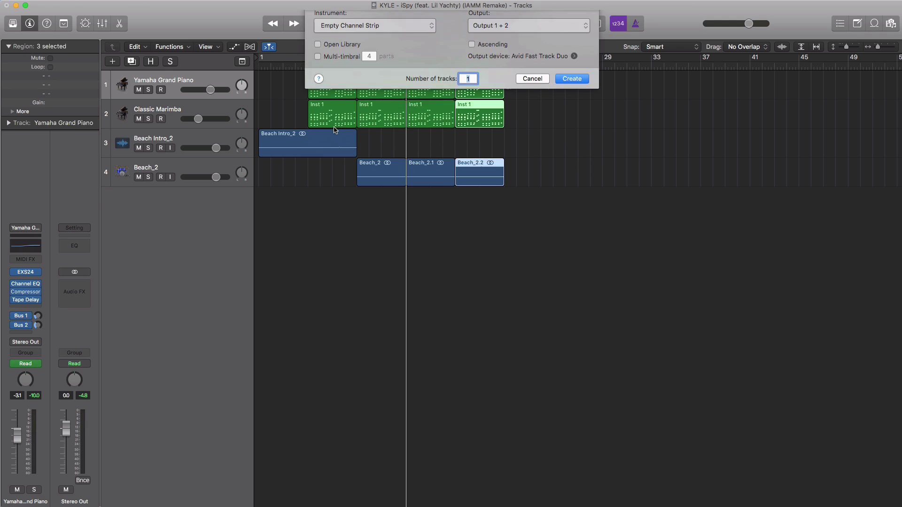
left_click_drag(179, 117, 182, 231)
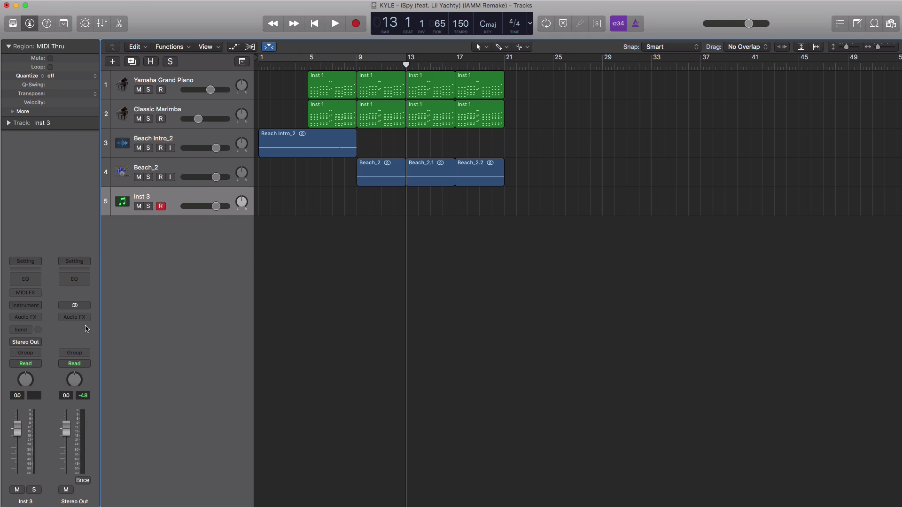
Load a stereo EXS24 sampler on the Inst 3 track with the project's iSpy Drum Kit instrument
left_click(28, 306)
mouse_move(37, 339)
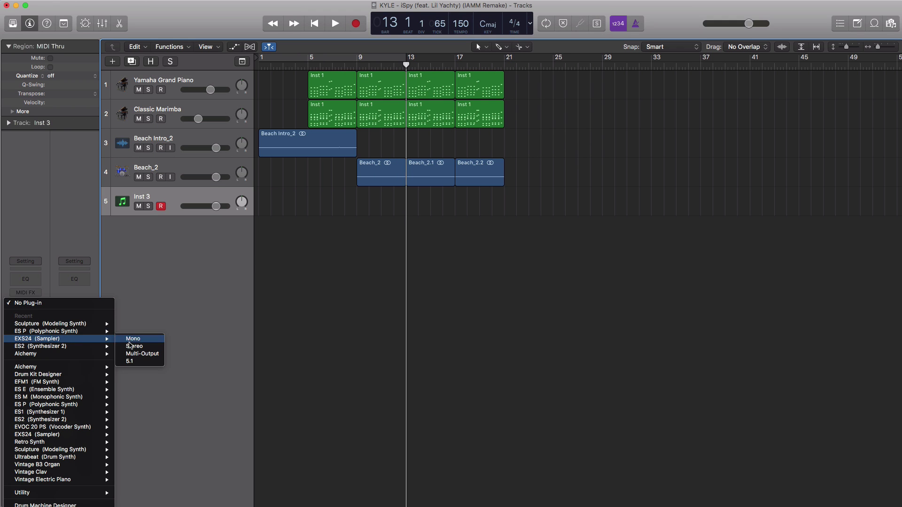
left_click(133, 347)
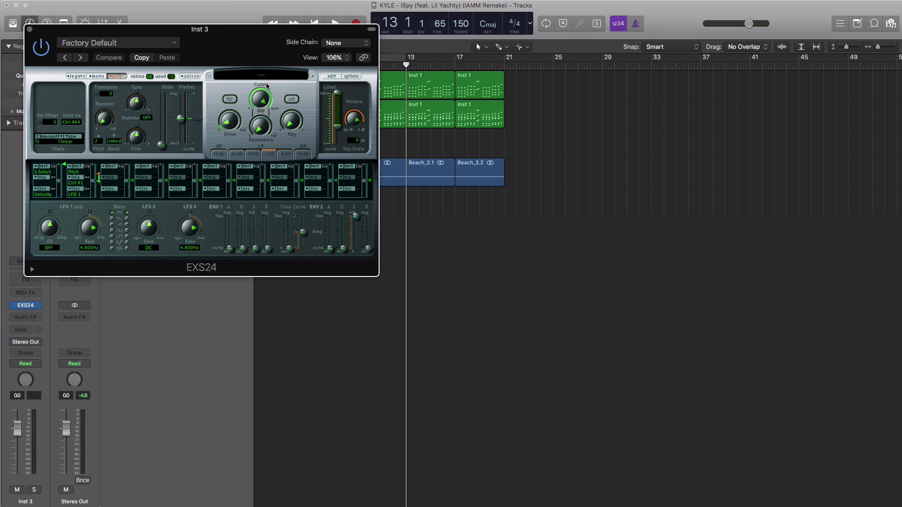
left_click(263, 77)
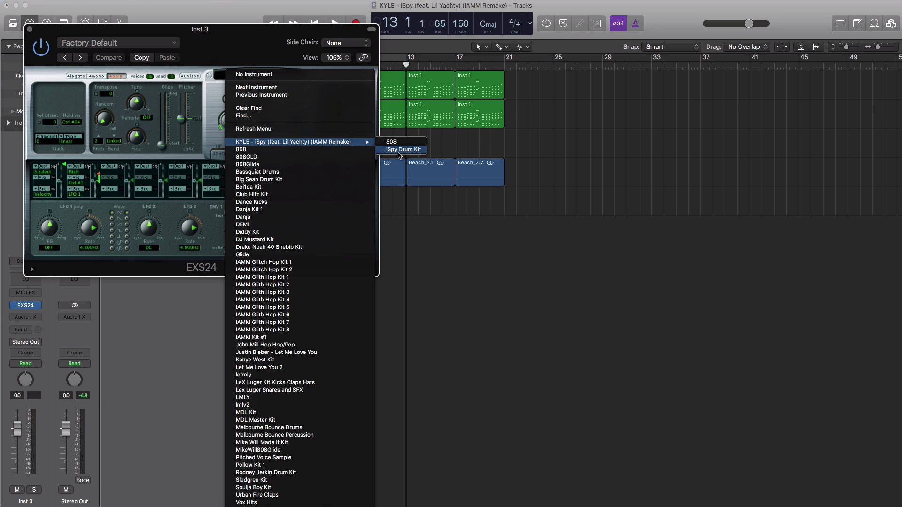
left_click(400, 150)
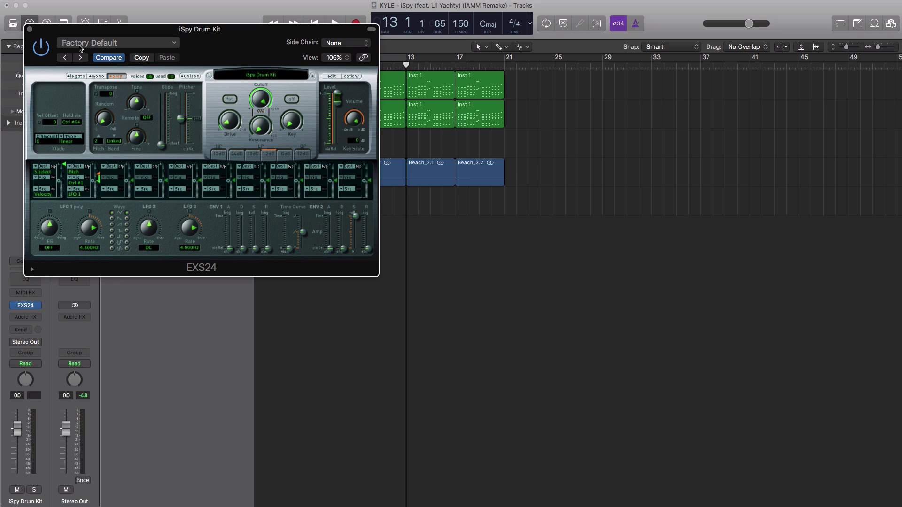
left_click(29, 29)
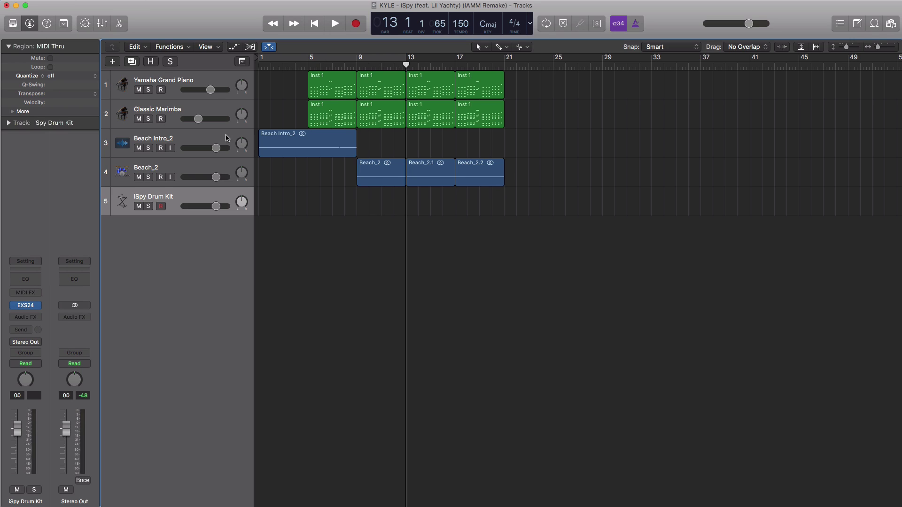
Create an empty region spanning bars 9 to 13 on the iSpy Drum Kit track and open it for note editing
left_click(363, 205)
left_click_drag(368, 208, 406, 209)
double_click(393, 207)
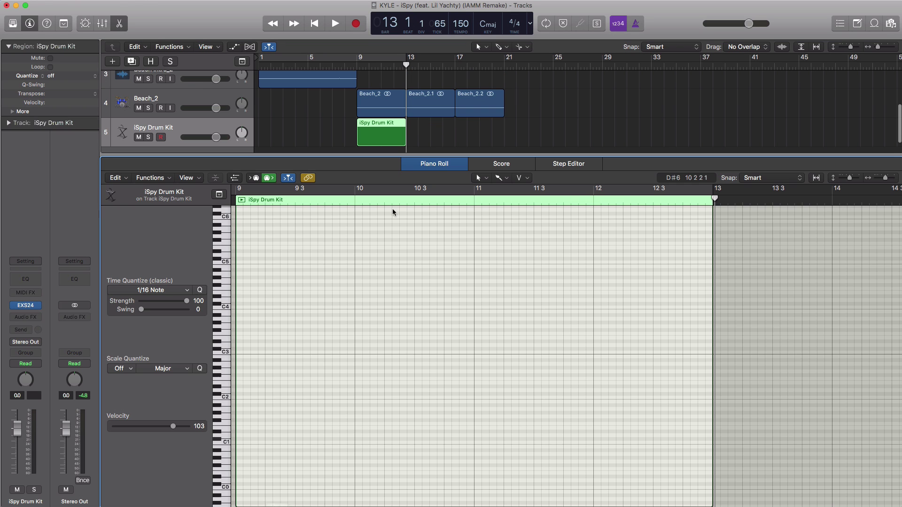
Add short C#1 notes on beat 3 of bars 9, 10, 11 and 12 in the drum region
scroll(423, 291, "down", 2)
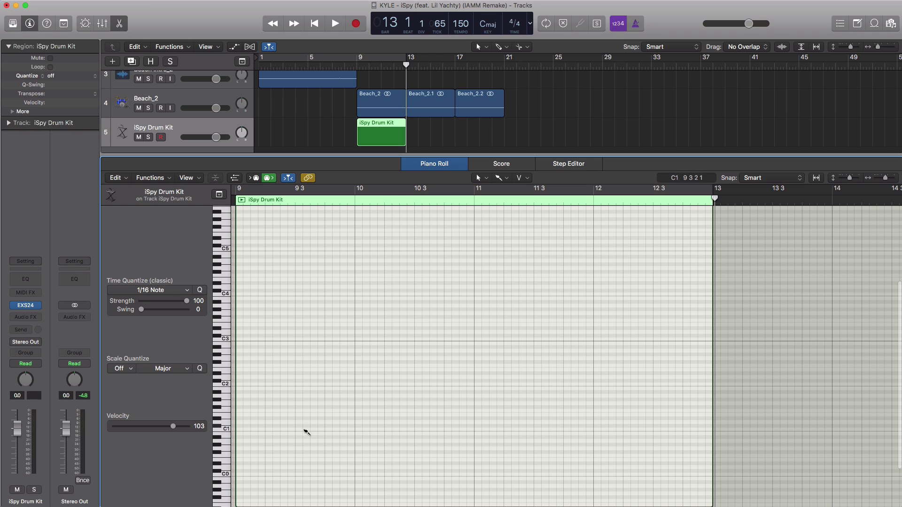
left_click(299, 427)
left_click(418, 426)
left_click(658, 423)
left_click_drag(657, 423, 657, 427)
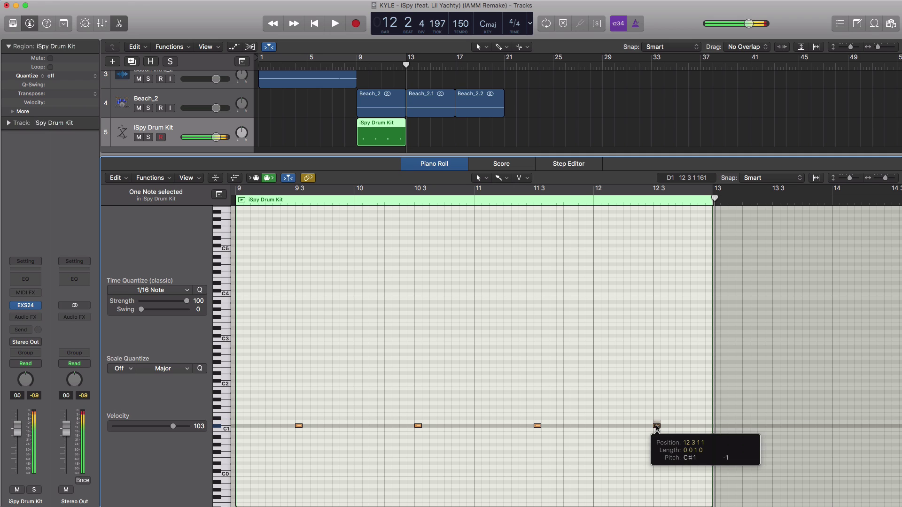
Loop bars 9 to 13 to hear the drum notes and set the iSpy Drum Kit track's volume to 0.2 dB
left_click_drag(359, 59, 406, 59)
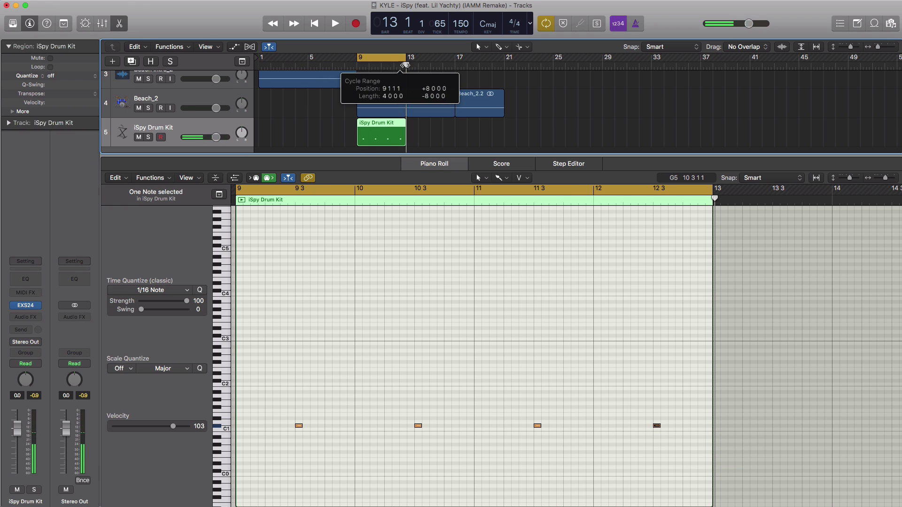
key("space")
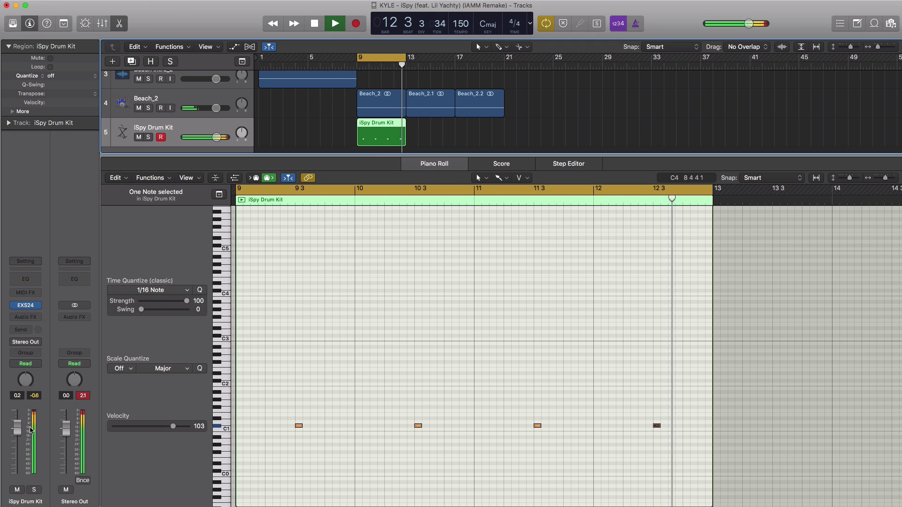
key("space")
Insert a stereo Space Designer reverb on the iSpy Drum Kit track and slightly lower its reverb output level during playback
left_click(28, 319)
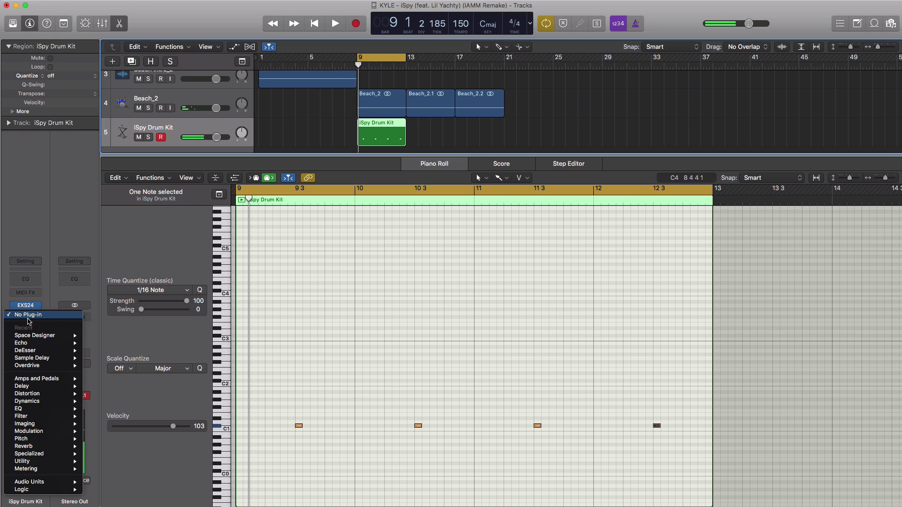
mouse_move(48, 339)
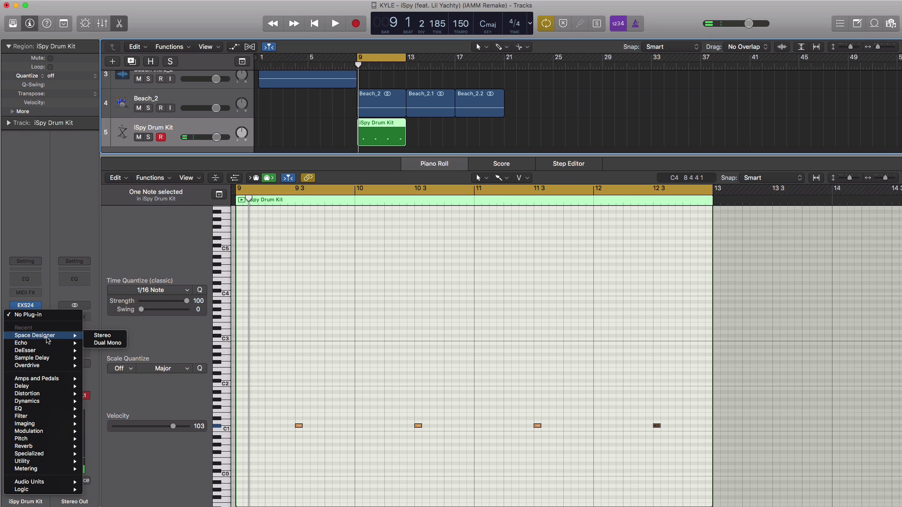
left_click(102, 335)
key("space")
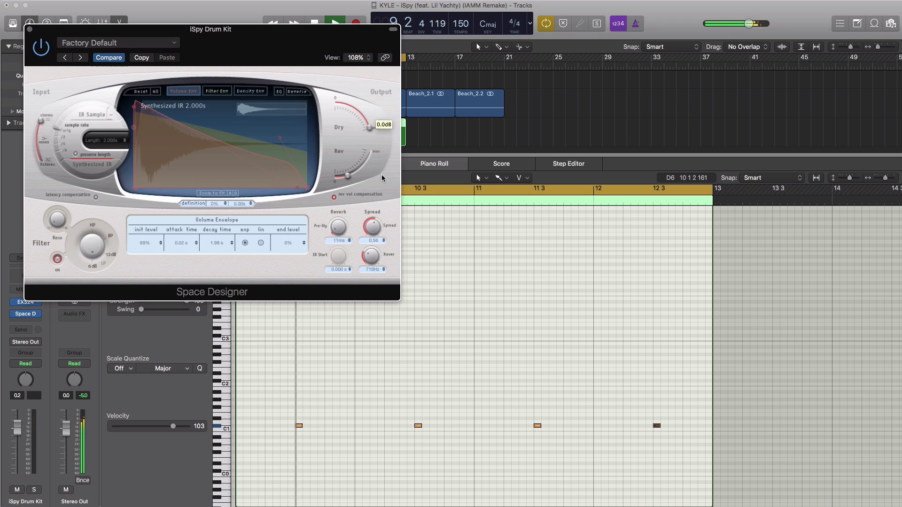
left_click_drag(348, 176, 341, 186)
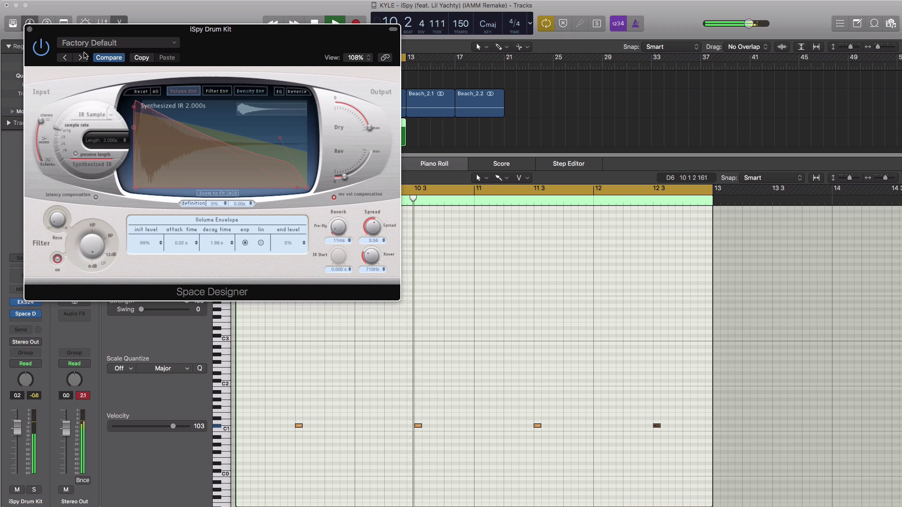
left_click(29, 30)
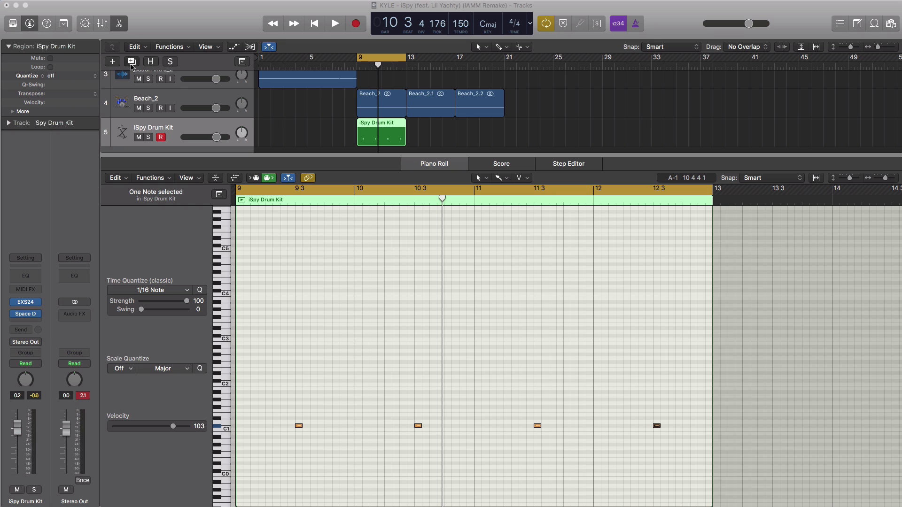
Duplicate the iSpy Drum Kit track with its settings and open a new empty region from bar 9 to 13 on it
left_click(131, 61)
left_click(102, 23)
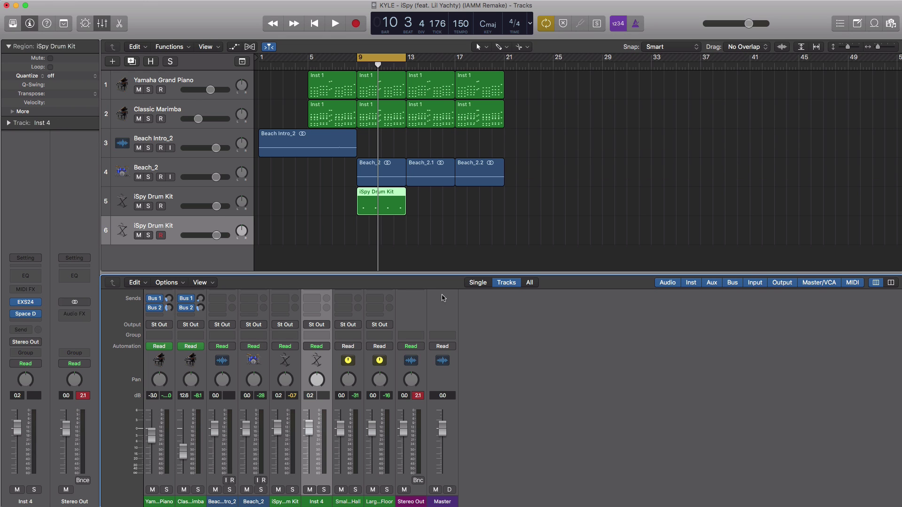
left_click(356, 239)
left_click_drag(356, 239, 399, 238)
double_click(372, 241)
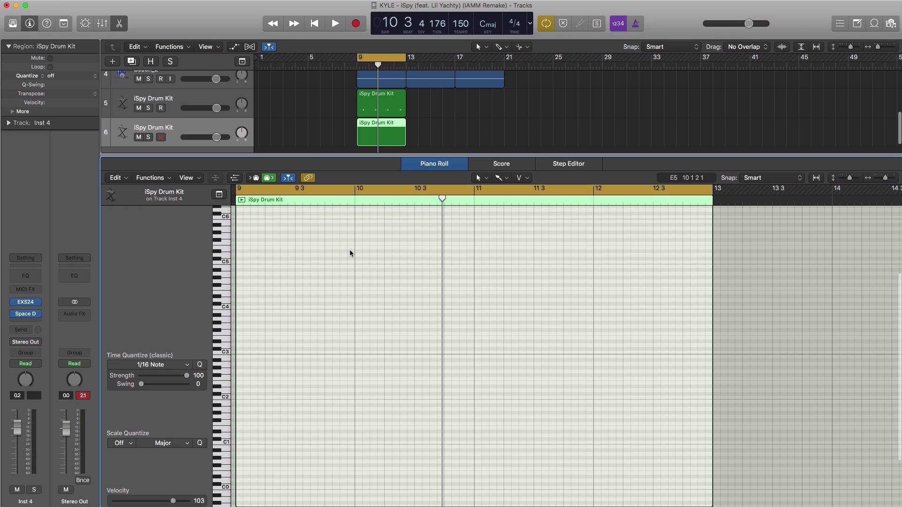
Add a D1 note to the second drum region and move it to position 9 3 3 while auditioning the loop
key("space")
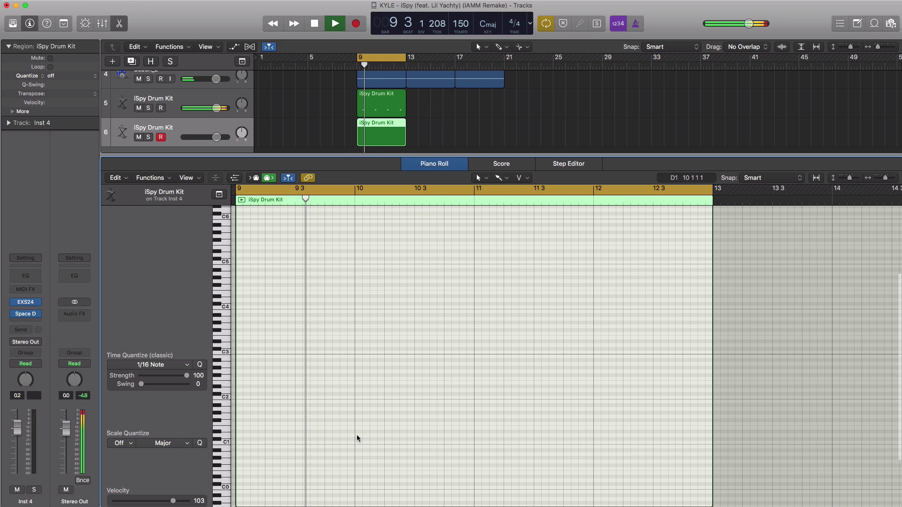
scroll(357, 439, "down", 1)
key("space")
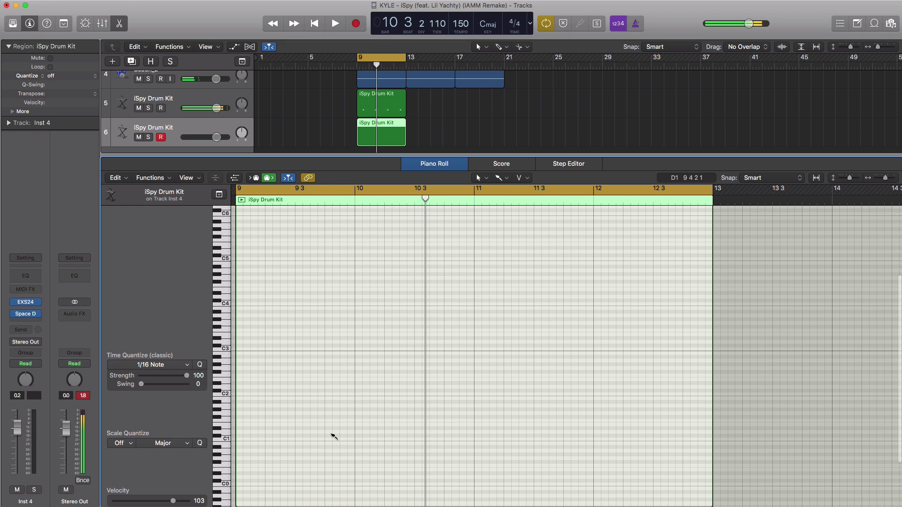
left_click(335, 433)
key("space")
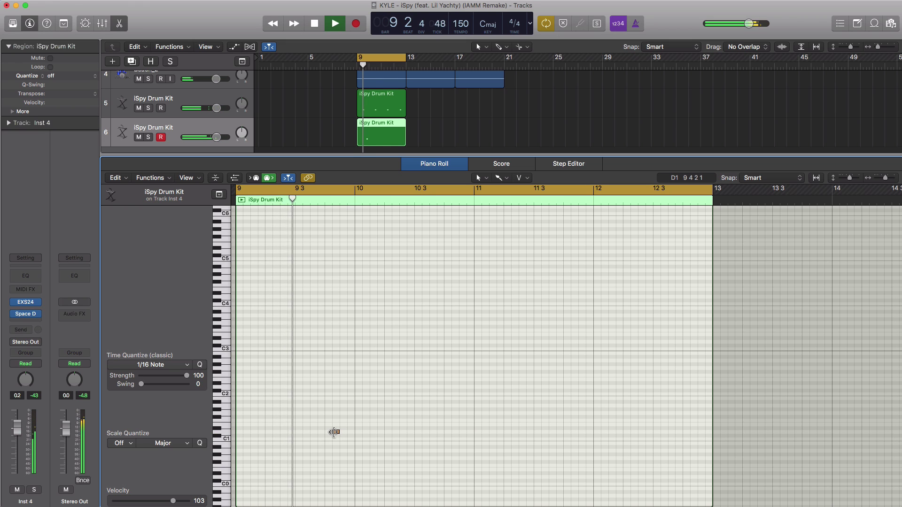
key("space")
left_click_drag(334, 432, 315, 433)
key("space")
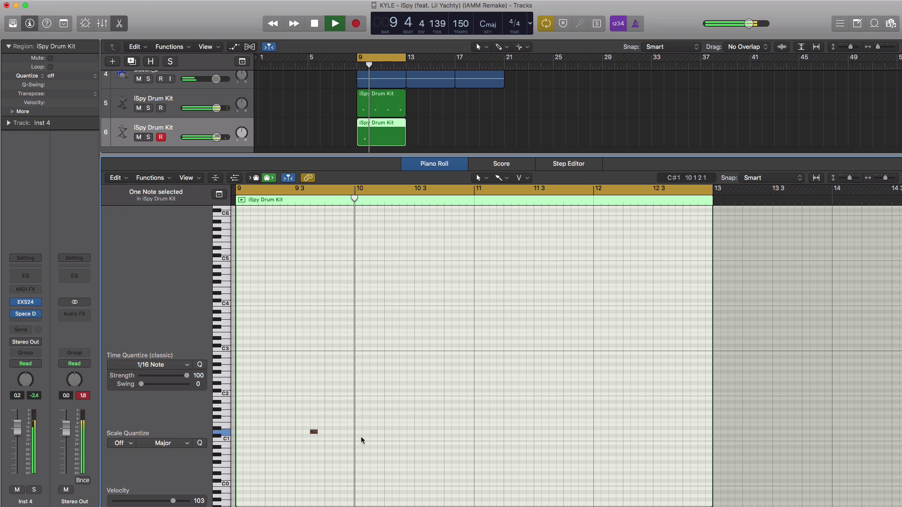
Add four more D1 notes at positions 11 3 3, 12 1 3, 12 3 3 and 12 4 3
left_click(552, 432)
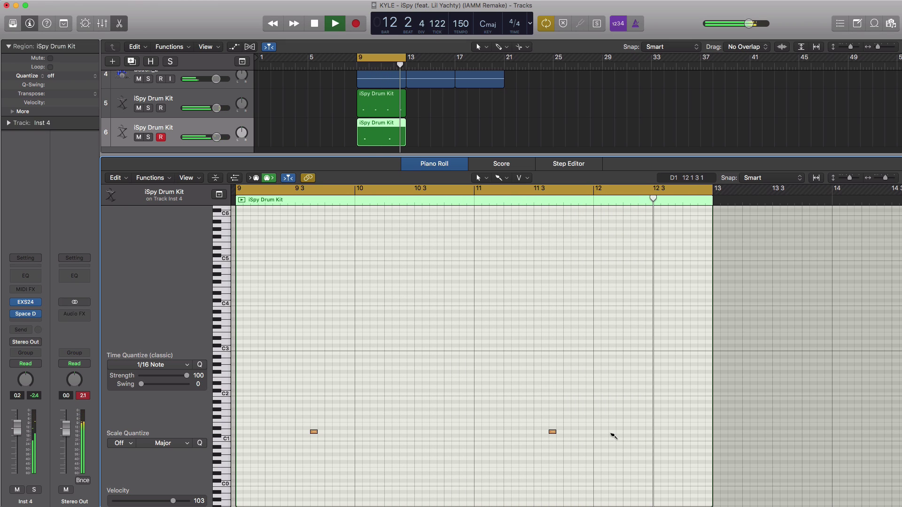
left_click(612, 432)
left_click(672, 432)
left_click(701, 432)
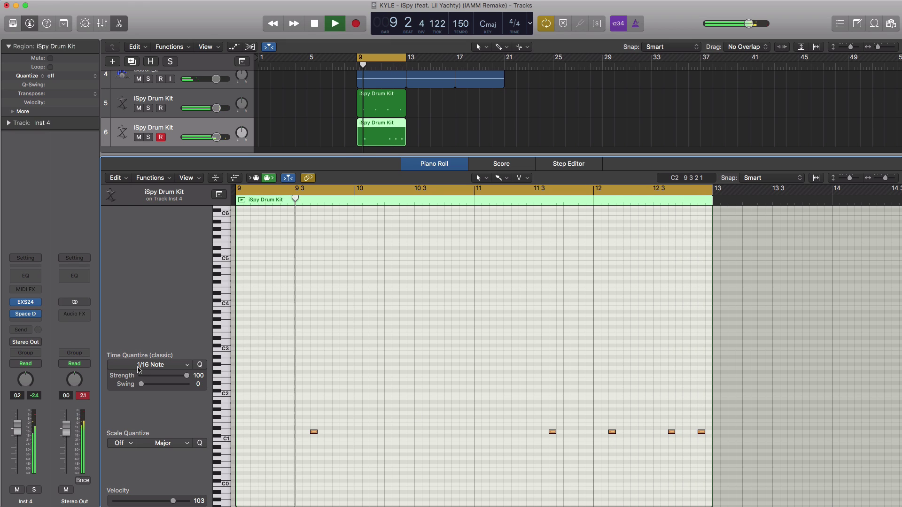
key("space")
Lower the Space Designer reverb output on the second drum track and raise the track's volume to 2.1 dB
left_click(26, 314)
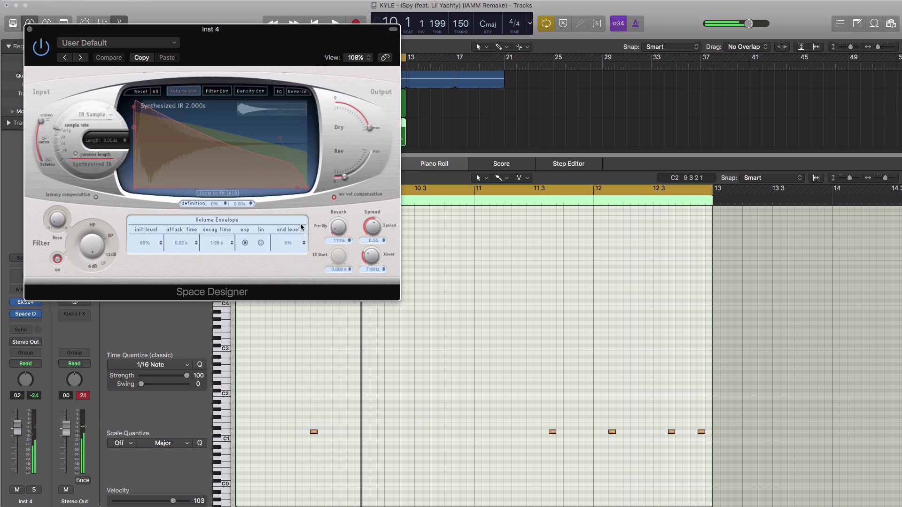
left_click(16, 430)
key("space")
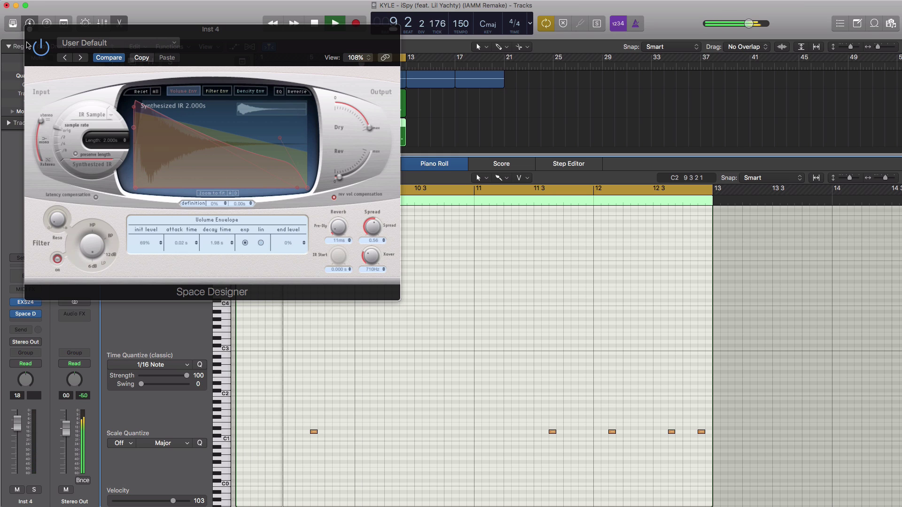
left_click(29, 29)
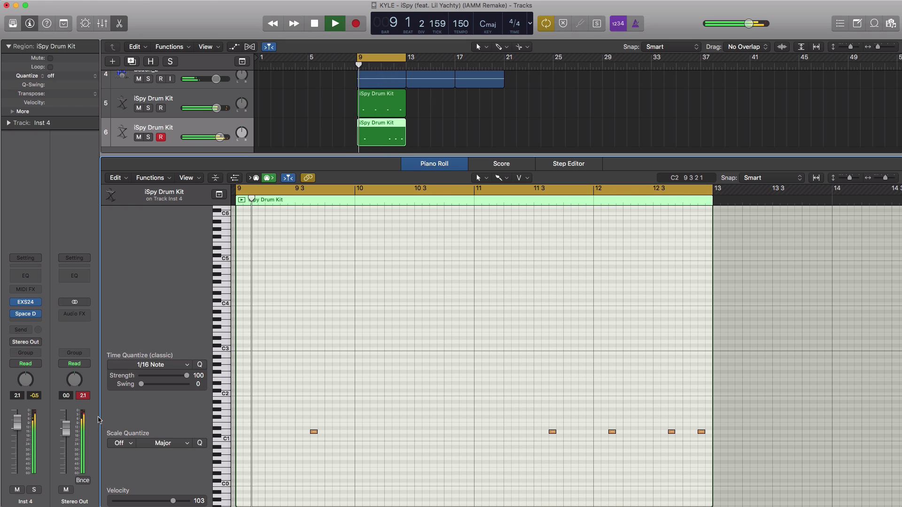
key("space")
Copy both iSpy Drum Kit regions from bar 9 to bars 13 and 17
key("x")
key("x")
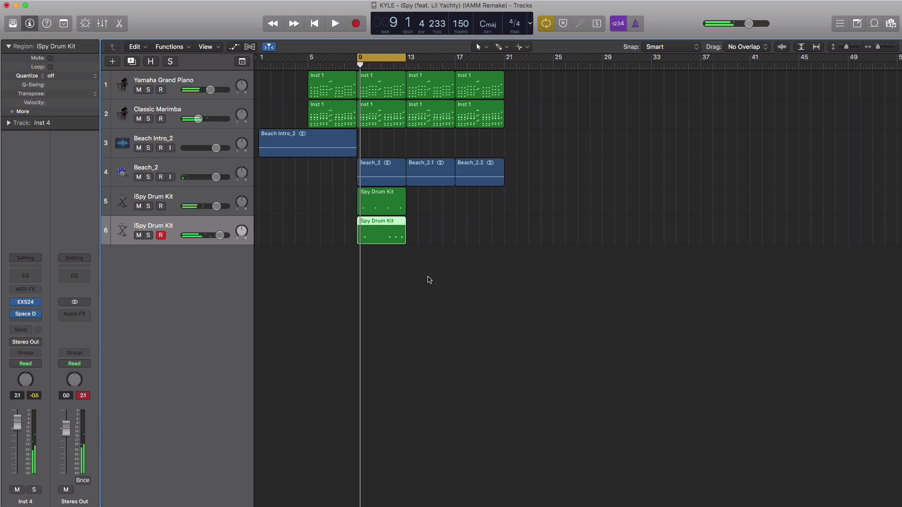
left_click_drag(388, 217, 476, 210)
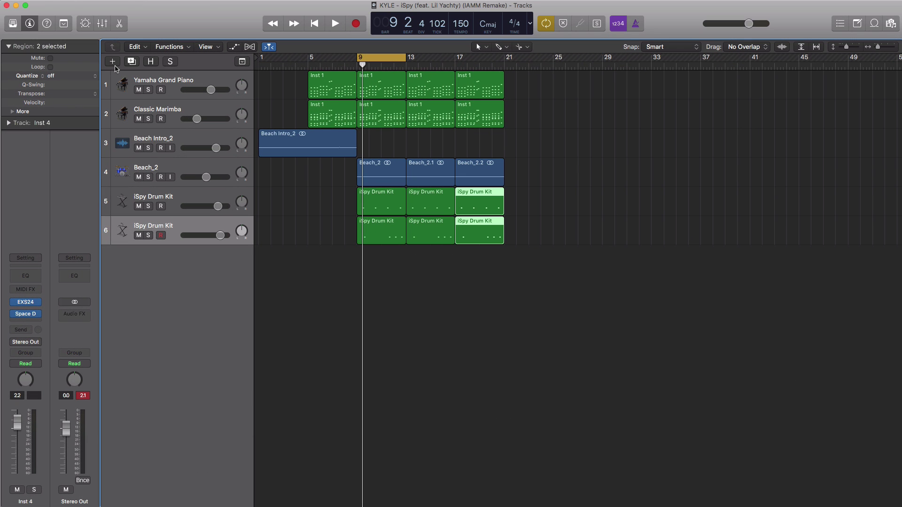
Create a new software instrument track and load the ES P synth, with all oscillators down and the noise level up
left_click(112, 61)
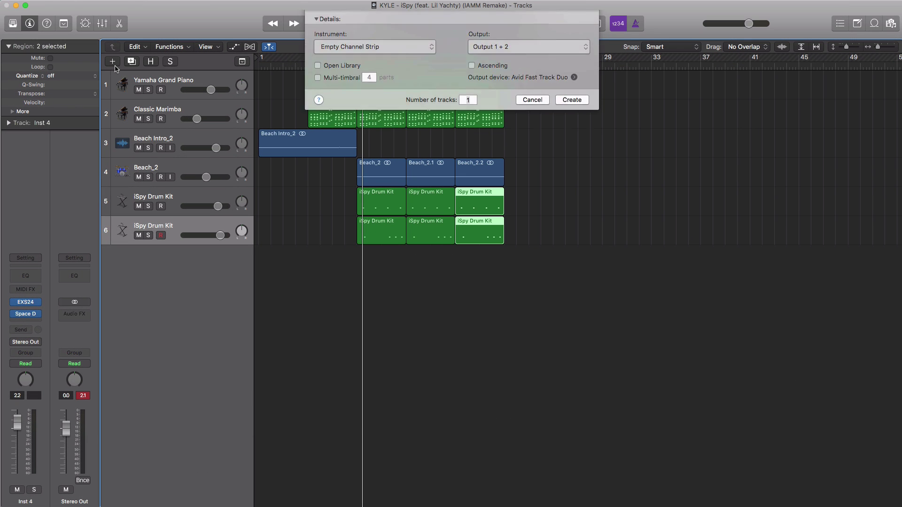
key("Return")
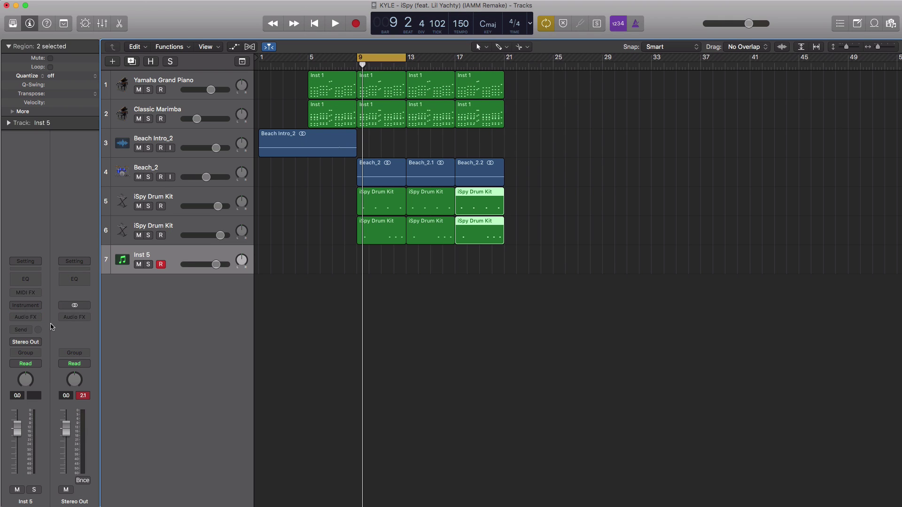
left_click(30, 306)
left_click(41, 345)
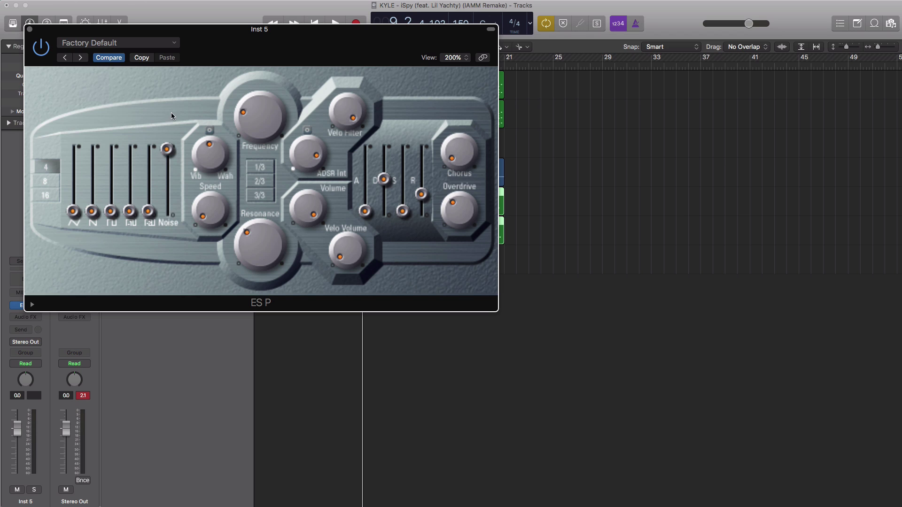
left_click_drag(213, 55, 358, 135)
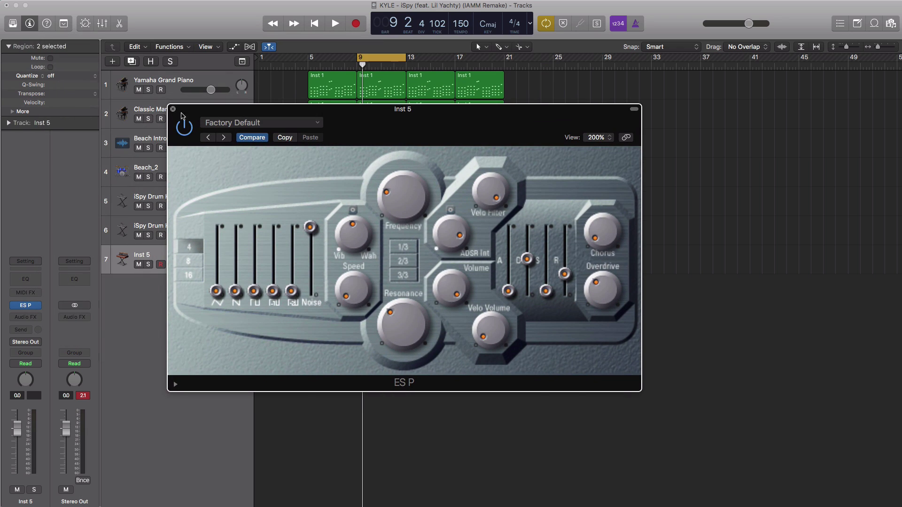
left_click(172, 110)
Set the loop to bars 17 to 21 and open a new region from bar 19 to 21 on the Inst 5 track
left_click_drag(457, 59, 505, 66)
left_click(488, 269, "super")
left_click_drag(488, 267, 504, 267)
double_click(497, 272)
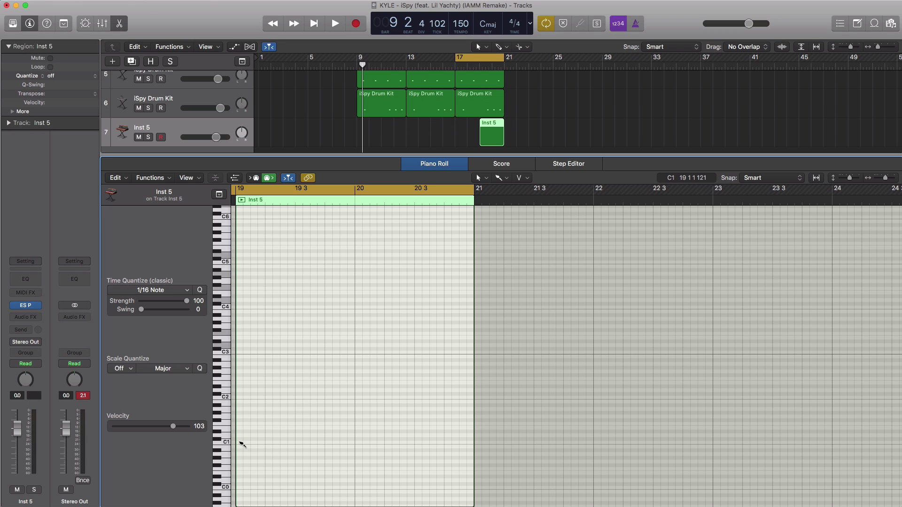
Draw a C3 note about one and a half bars long from the start of bar 19 and play it back
left_click(240, 443, "super")
left_click_drag(240, 443, 414, 399)
left_click_drag(353, 401, 354, 356)
key("space")
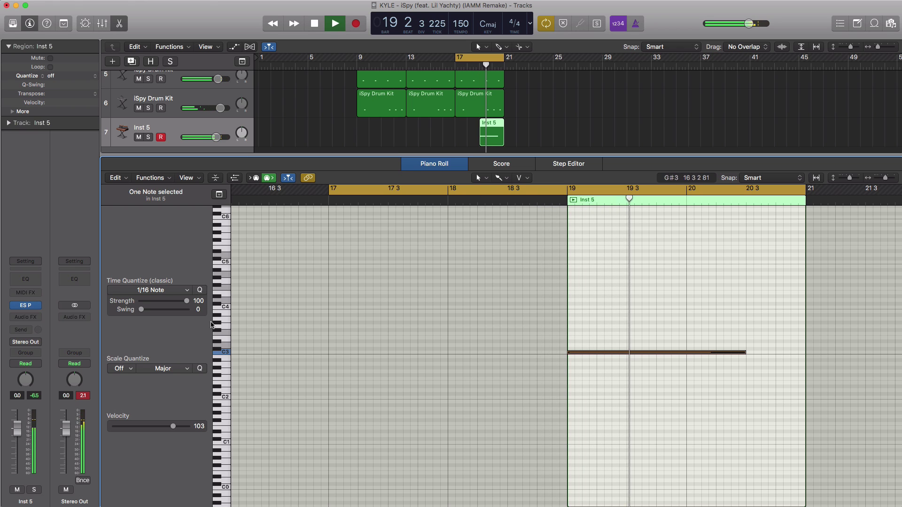
key("space")
Open the ES P synth on Inst 5, set the loop to bars 19 to 21, and play it back
left_click(33, 306)
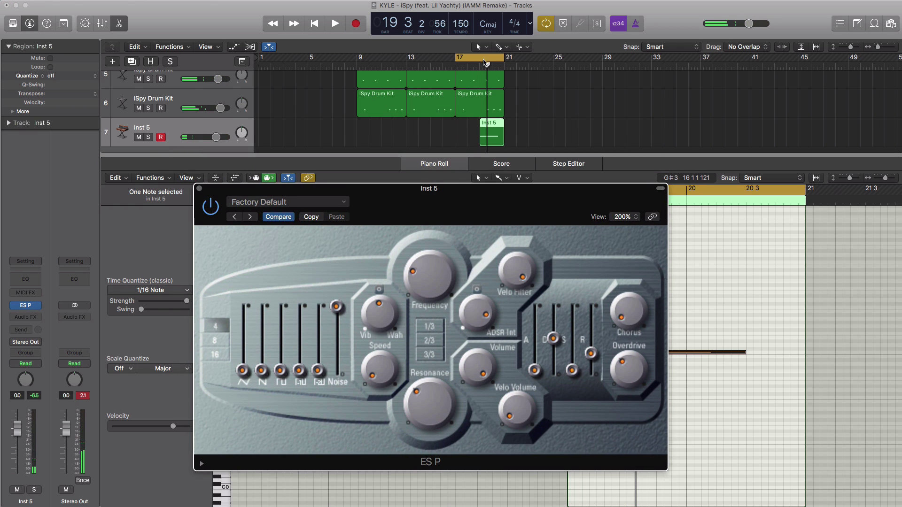
left_click(484, 60)
left_click_drag(483, 60, 503, 60)
key("space")
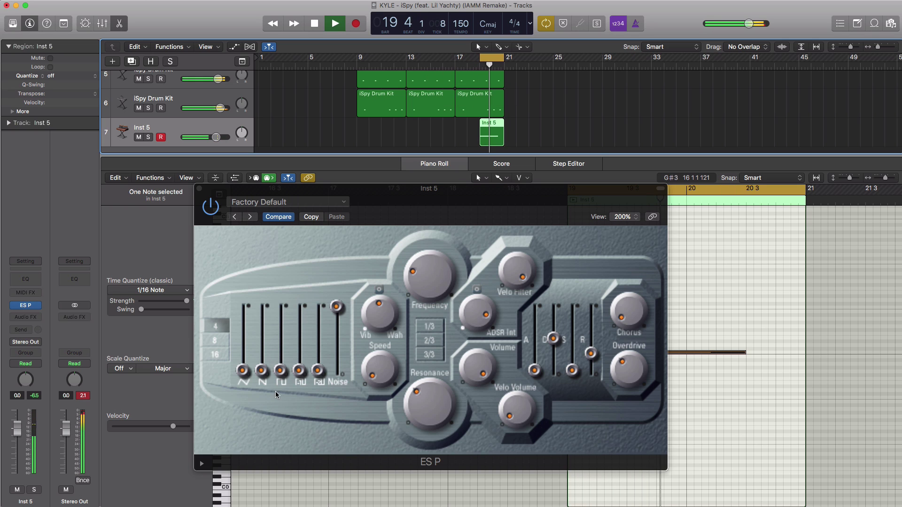
key("space")
Shape the ES P envelope with maximum attack, minimum decay, high sustain and slightly more release, checking it in playback
left_click_drag(534, 371, 535, 306)
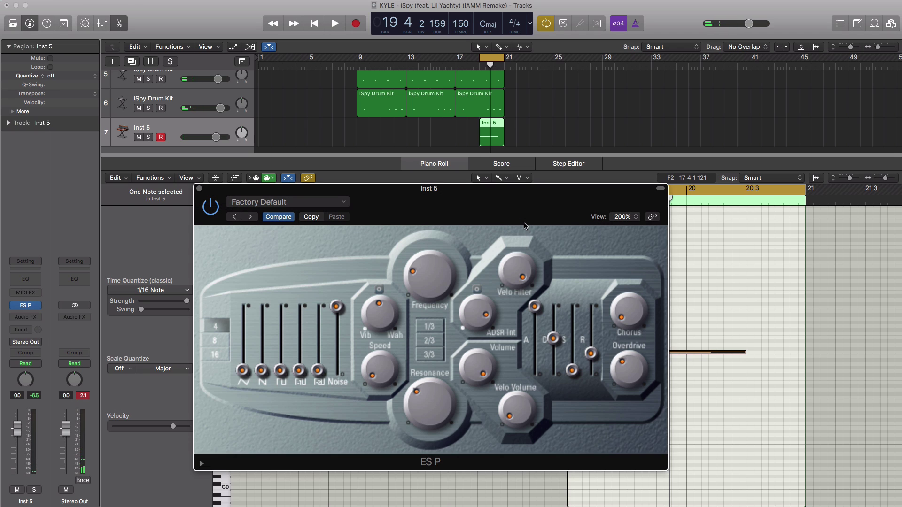
key("space")
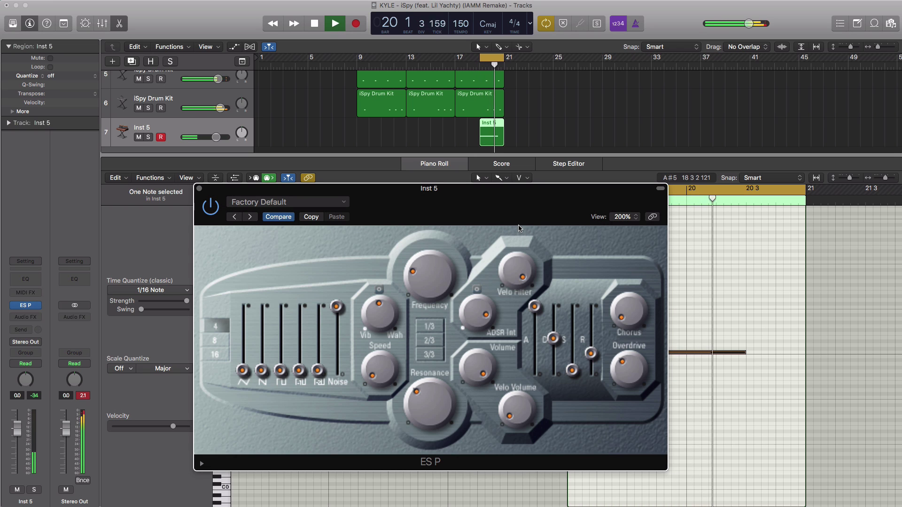
left_click_drag(545, 332, 547, 427)
key("space")
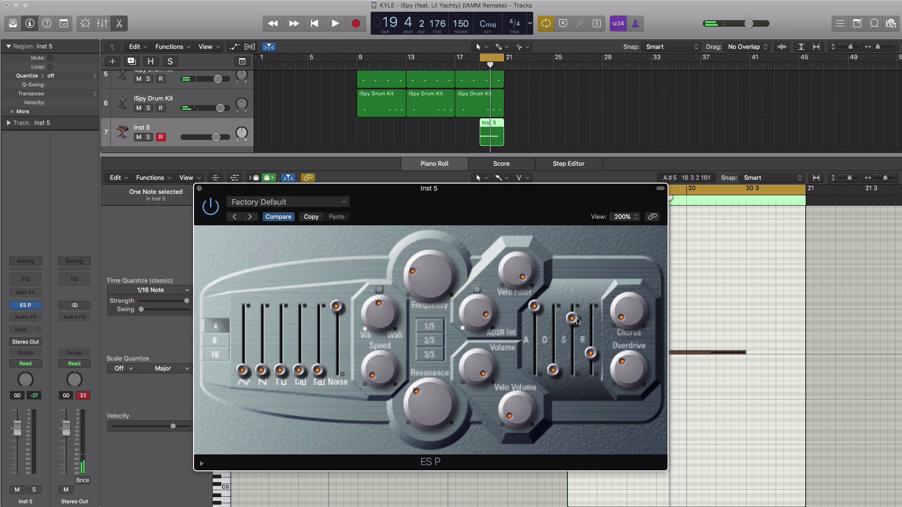
key("space")
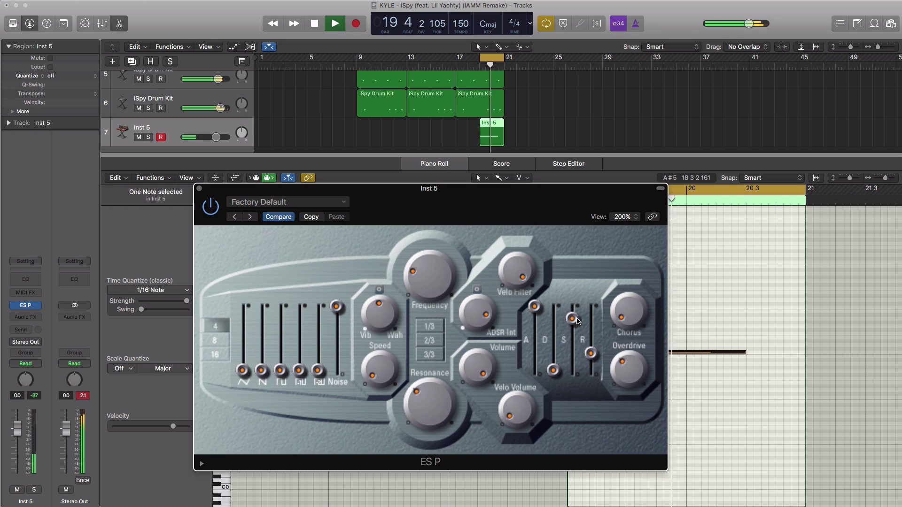
key("space")
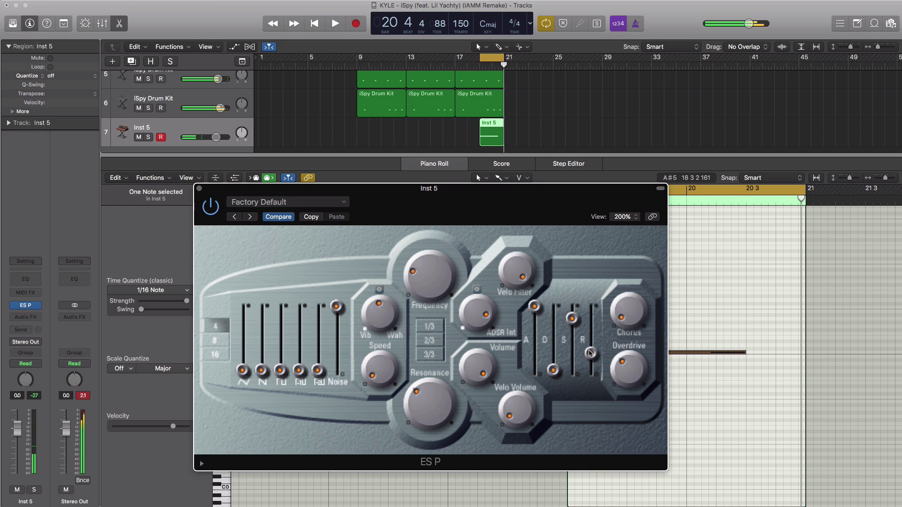
key("space")
key("space")
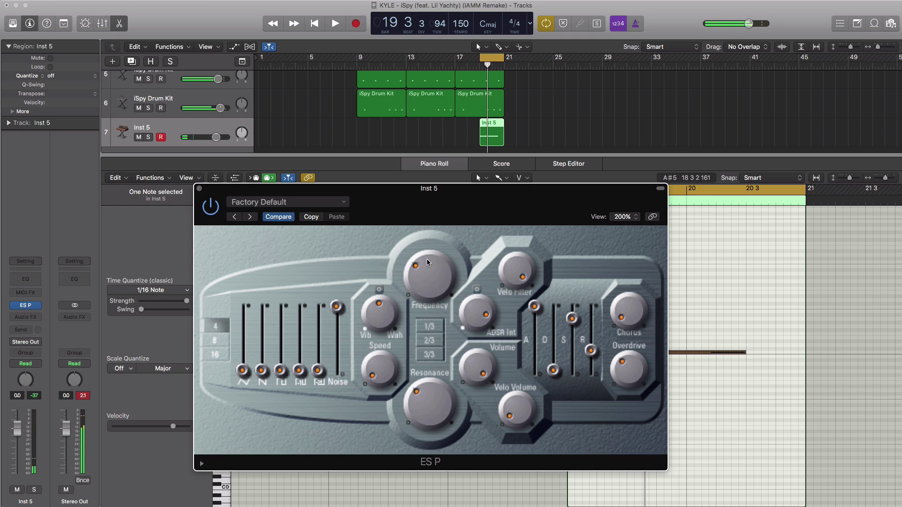
Raise the ES P filter frequency past its midpoint, listen to the loop, and close the synth
left_click_drag(432, 283, 432, 275)
key("space")
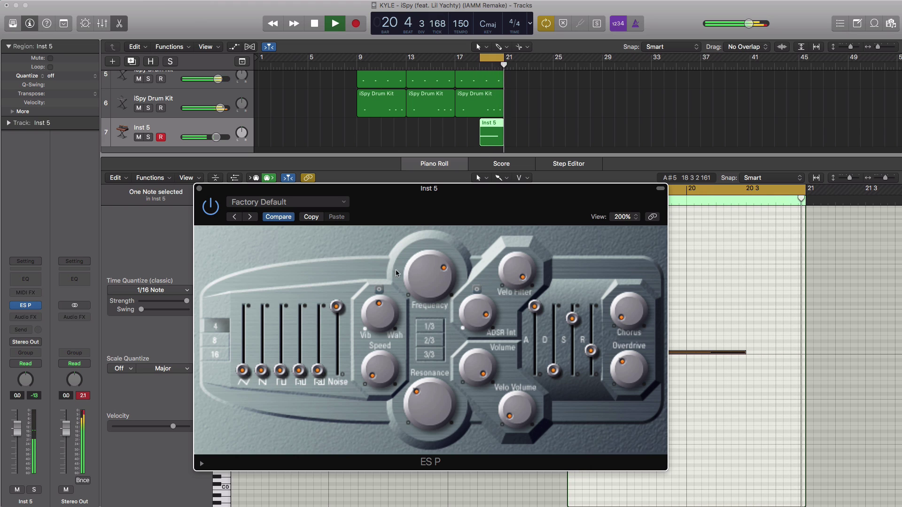
key("space")
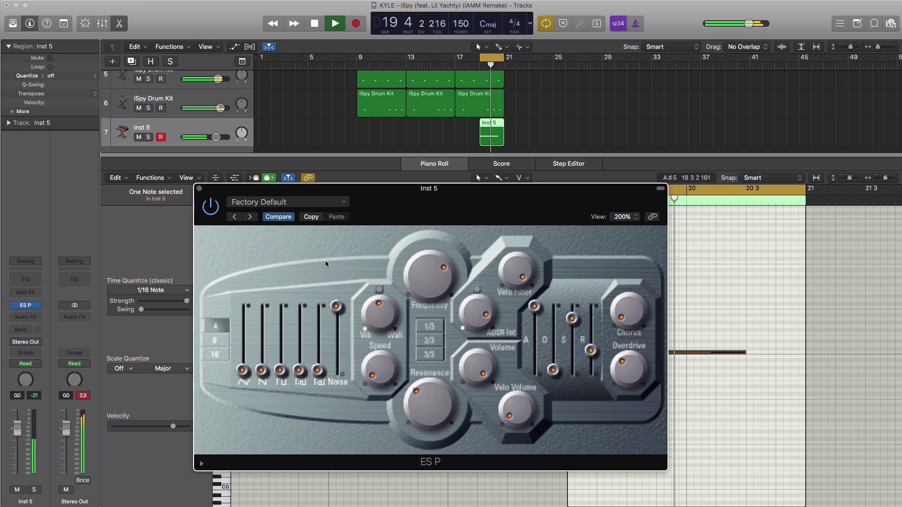
key("space")
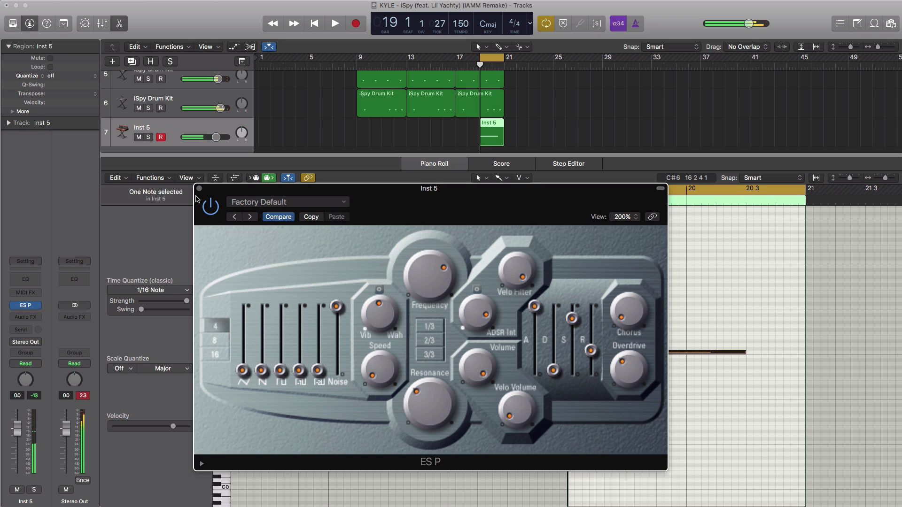
left_click(199, 188)
Add a Channel EQ to Inst 5 with a 425 Hz low cut and a +2.5 dB high shelf at 5800 Hz
left_click(26, 280)
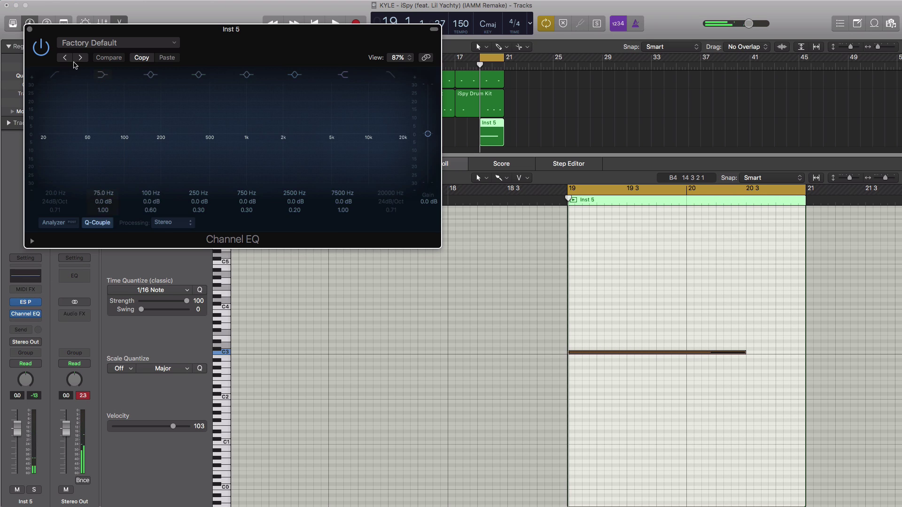
left_click_drag(47, 140, 226, 150)
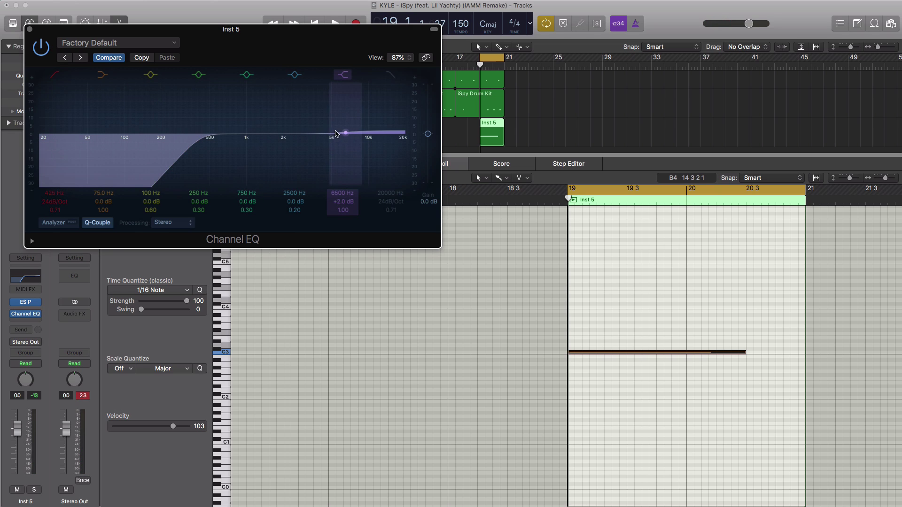
key("space")
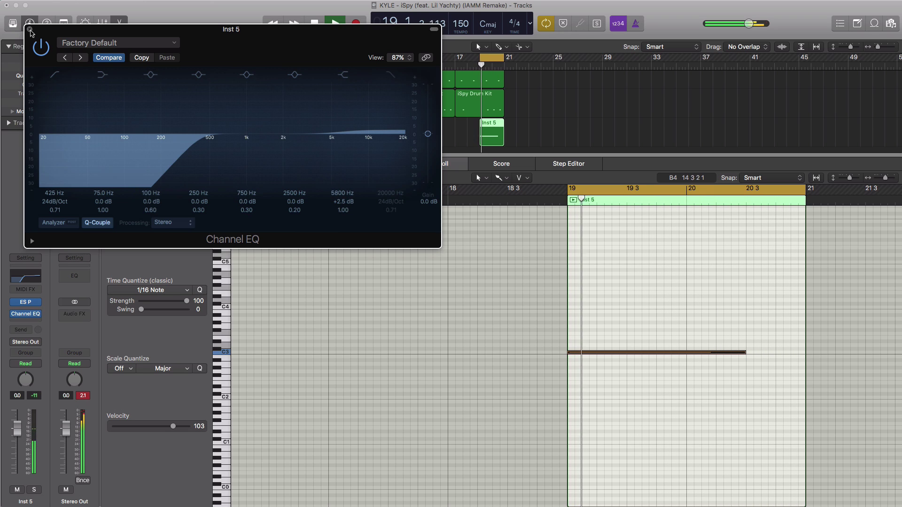
key("super+w")
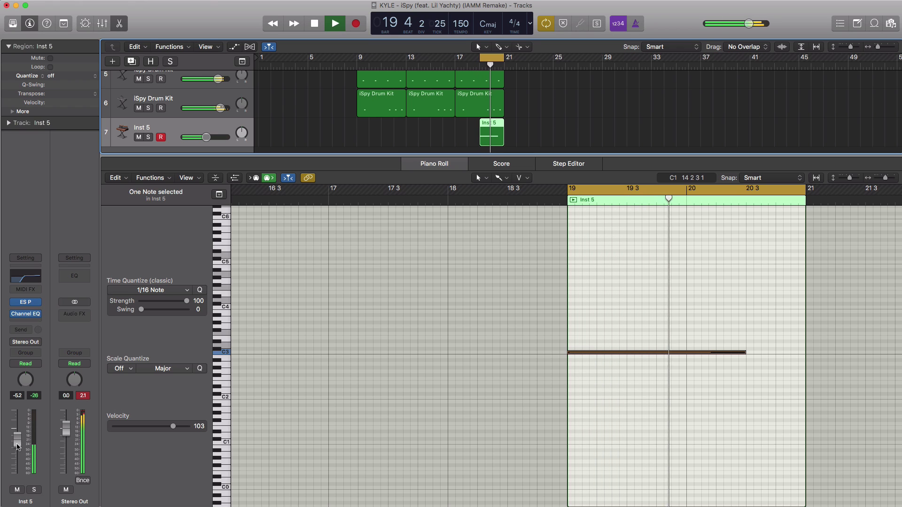
Lower the Inst 5 volume to -5.8 dB and close the piano roll
key("x")
key("x")
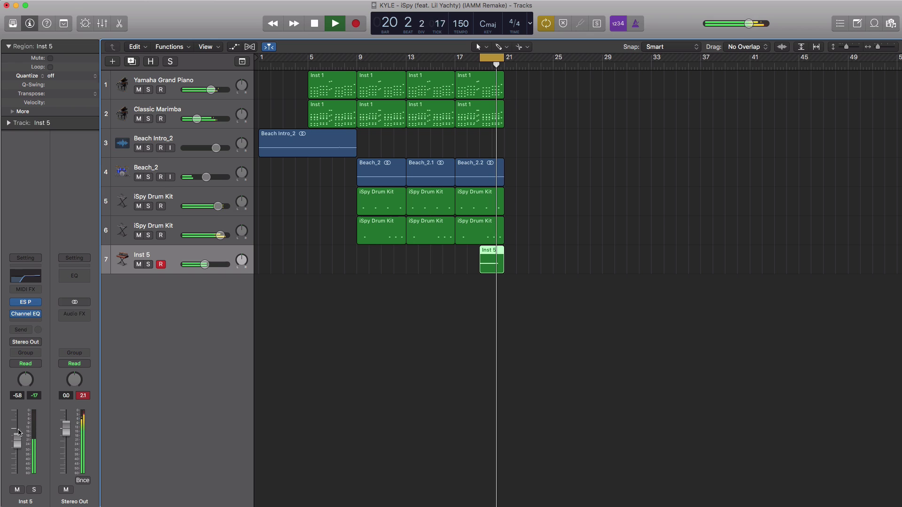
key("space")
Insert an Echo effect after the Channel EQ on Inst 5 and adjust it during playback
left_click(33, 322)
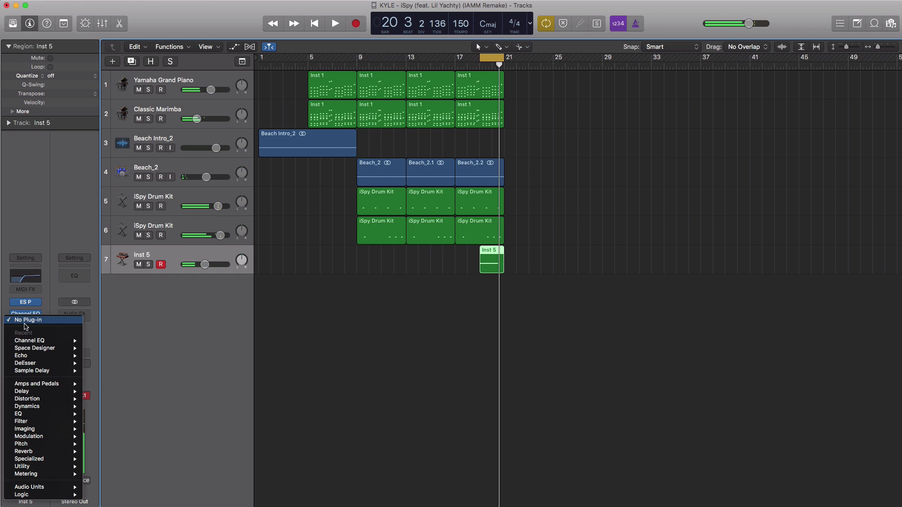
left_click(102, 356)
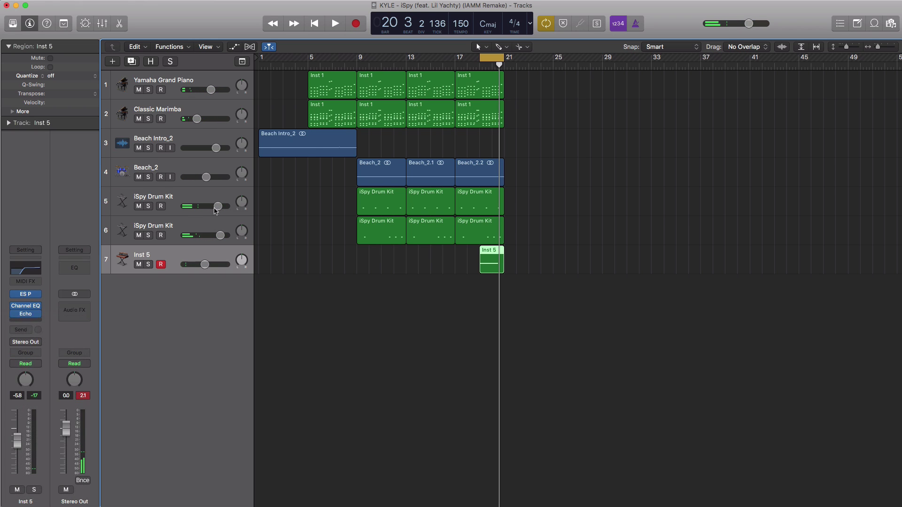
key("space")
left_click_drag(263, 132, 264, 128)
left_click_drag(315, 154, 313, 224)
left_click(30, 29)
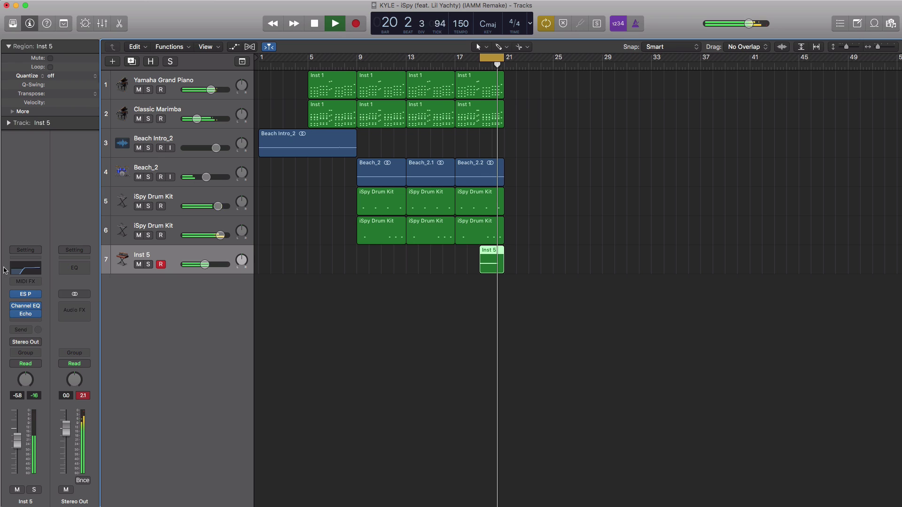
key("space")
Insert a stereo Space Designer reverb on Inst 5 and raise its dry output to maximum during playback
left_click(33, 322)
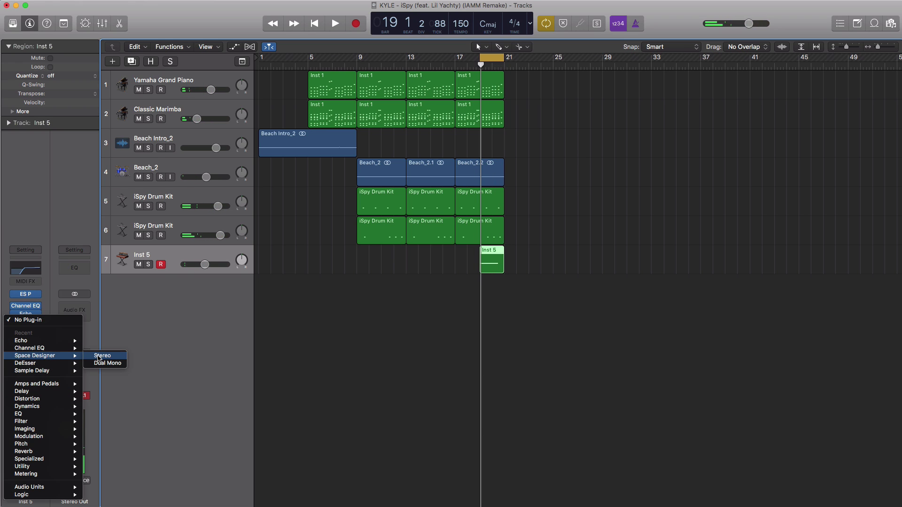
left_click(101, 356)
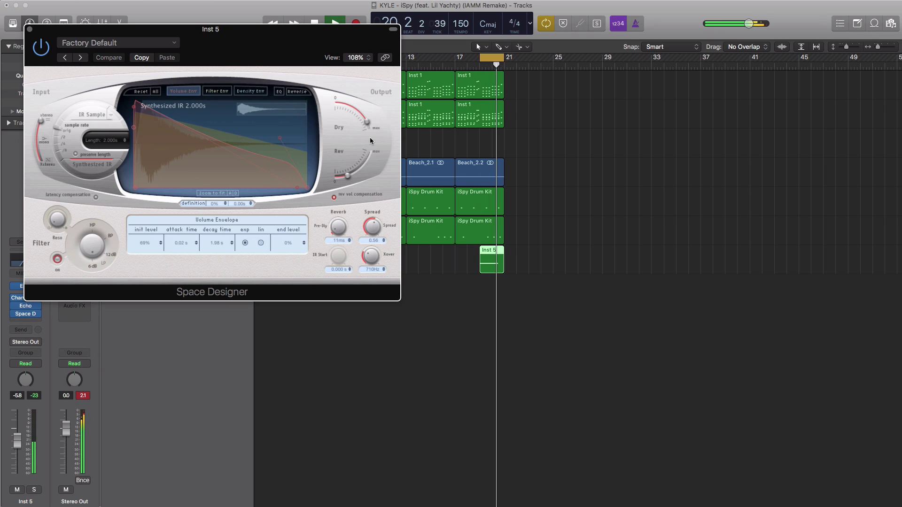
left_click_drag(367, 124, 368, 117)
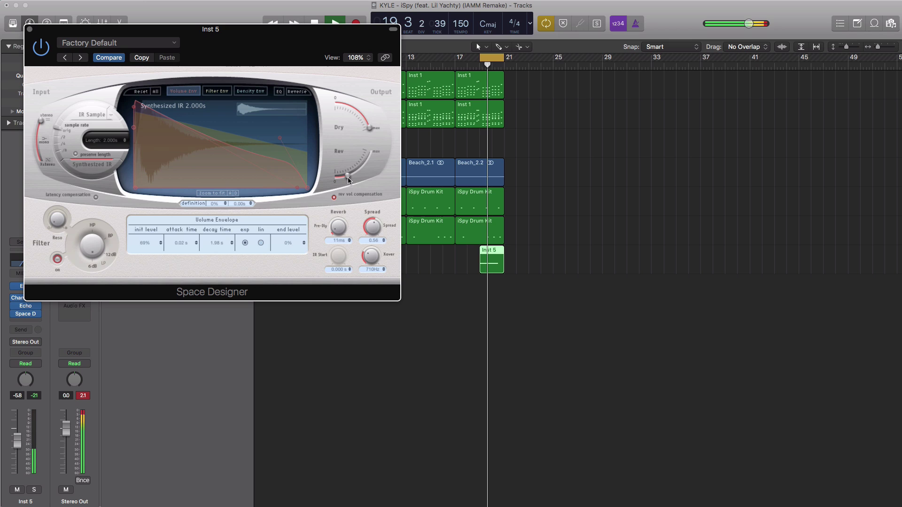
left_click(29, 29)
key("space")
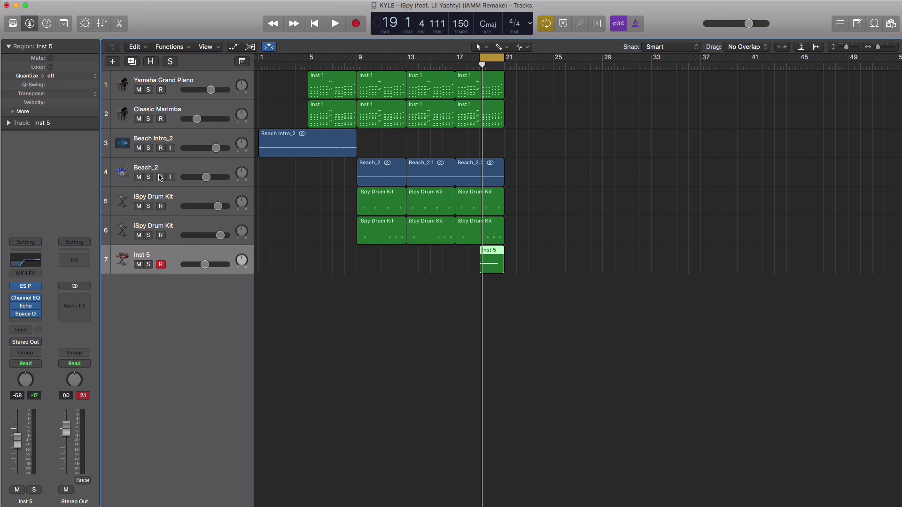
Bring the BQ_cymbal_reverse_uplift_3 sample onto a new track, position it from bar 19 beat 3 to bar 21, and play it
key("super+Tab")
key("super+Tab")
key("super+Tab")
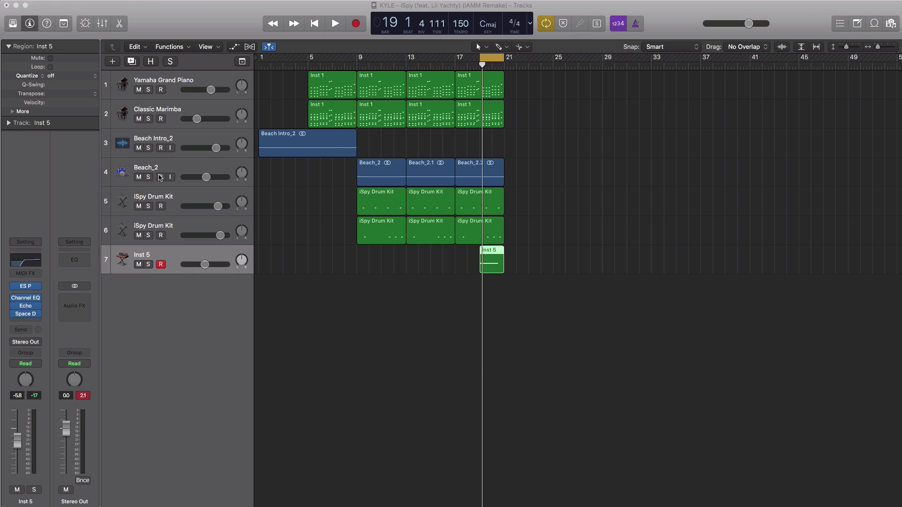
left_click_drag(559, 505, 558, 301)
left_click(489, 315, "ctrl+alt")
left_click(489, 314, "ctrl+alt")
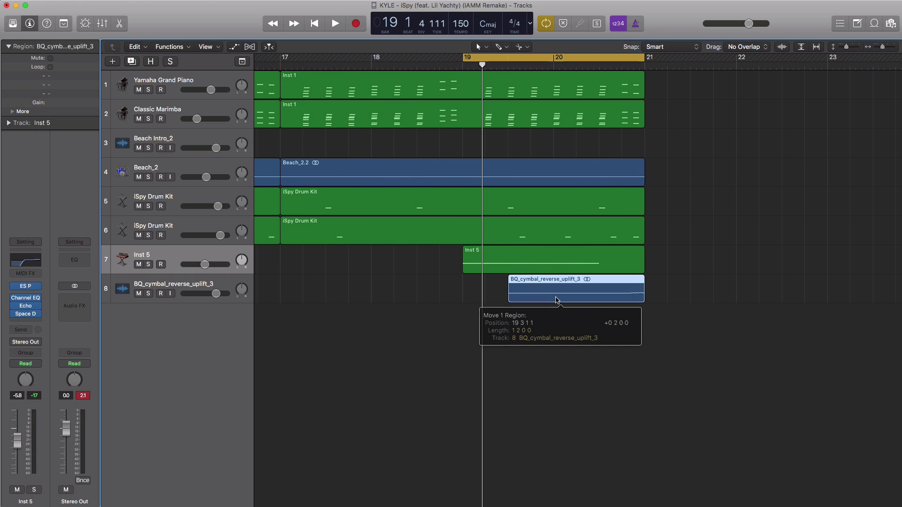
key("space")
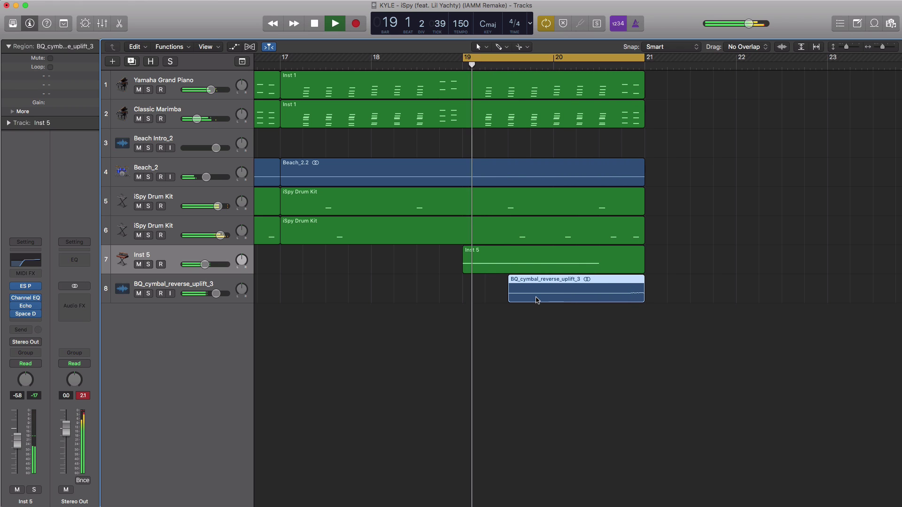
Trim the start of the reverse cymbal region to bar 20 and slightly raise its track volume during playback
key("space")
left_click_drag(511, 297, 554, 296)
key("space")
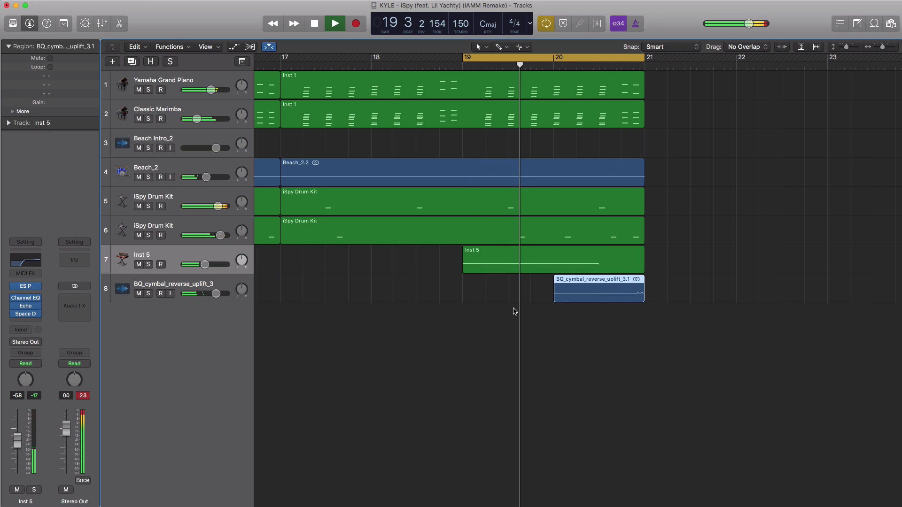
left_click_drag(216, 295, 219, 297)
key("space")
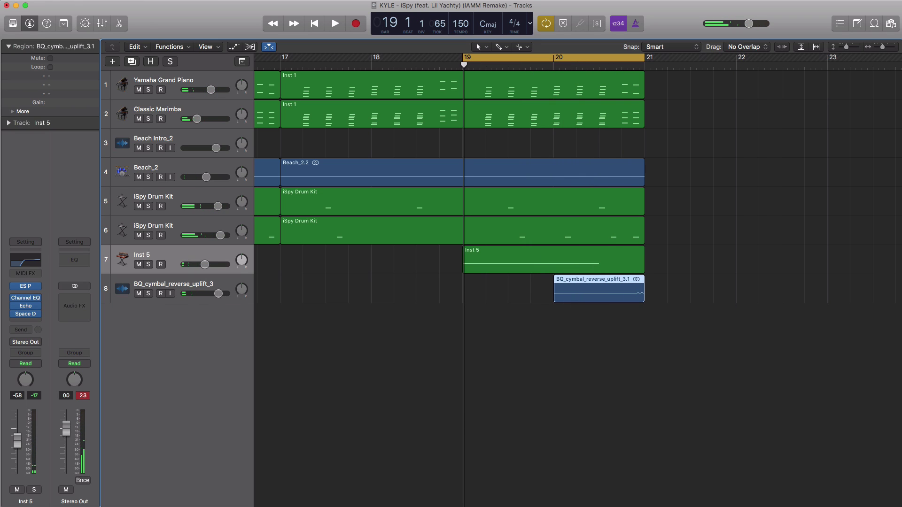
Place the 12 crash_3 sample on a new track at bar 21, extend the loop to bar 22, and lower the reverse cymbal volume
left_click_drag(901, 329, 651, 333)
left_click_drag(643, 62, 733, 63)
key("space")
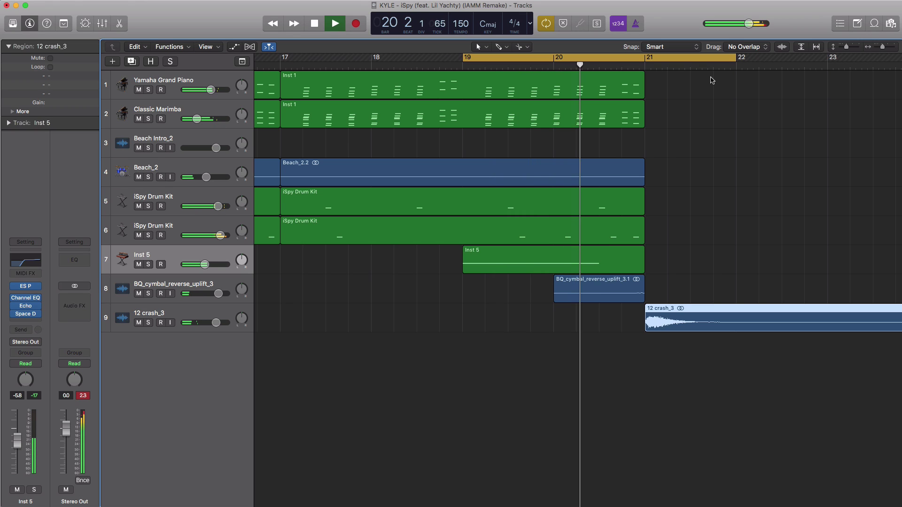
key("space")
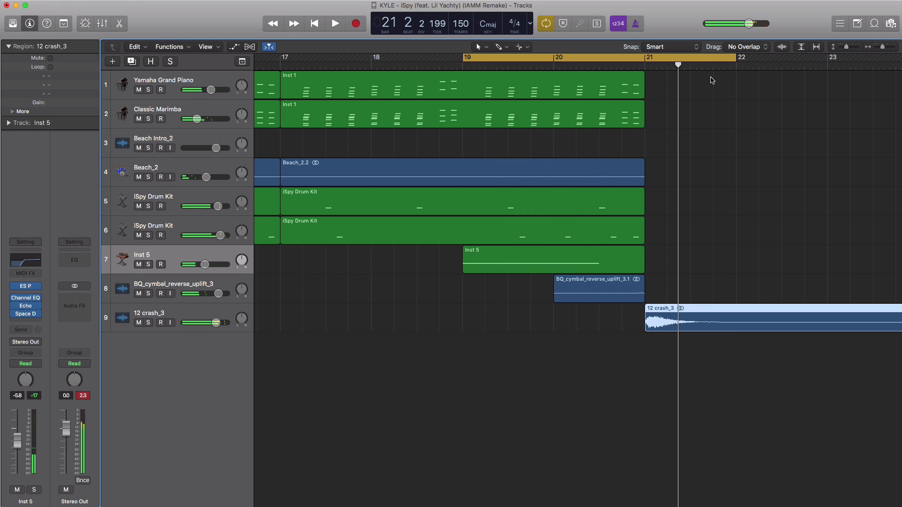
left_click_drag(218, 295, 214, 295)
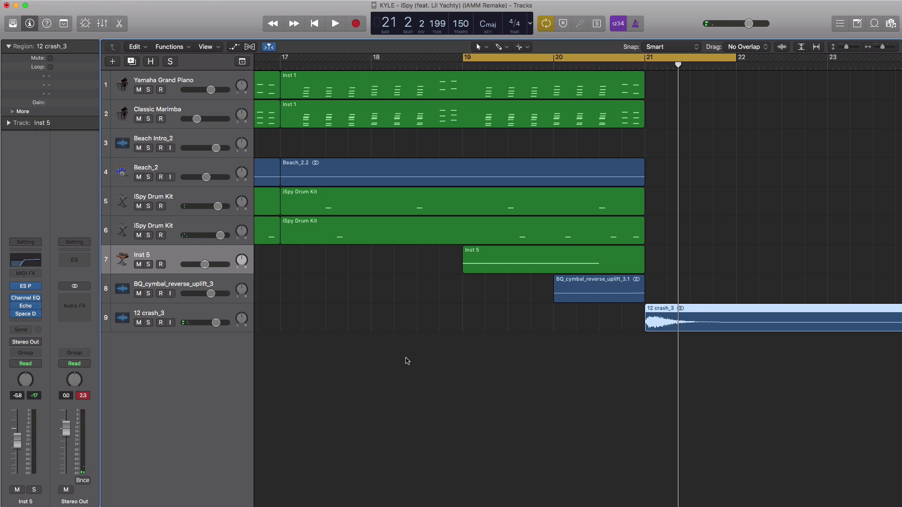
Copy the piano, marimba, Beach_2 and both drum kit regions to bars 21 and 25 without automation, and move the playhead to bar 21
left_click(406, 361, "ctrl+alt")
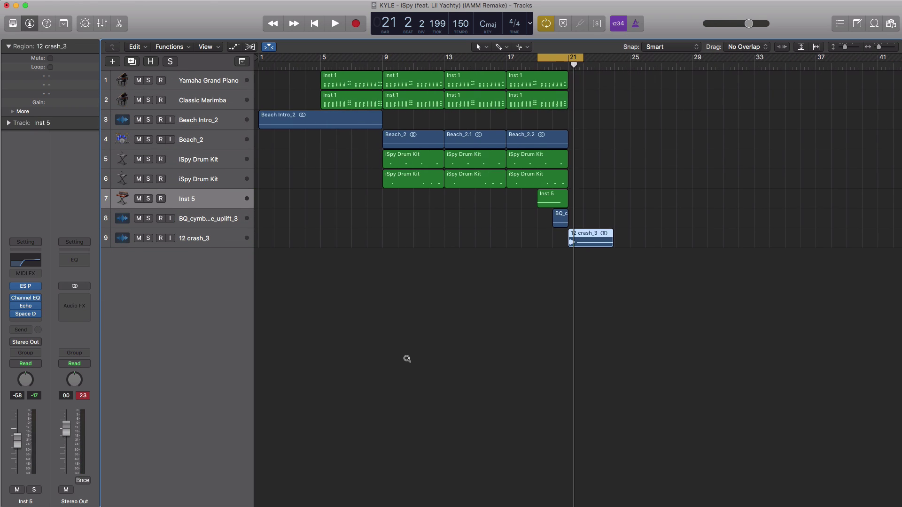
left_click_drag(581, 185, 644, 92)
left_click(621, 206)
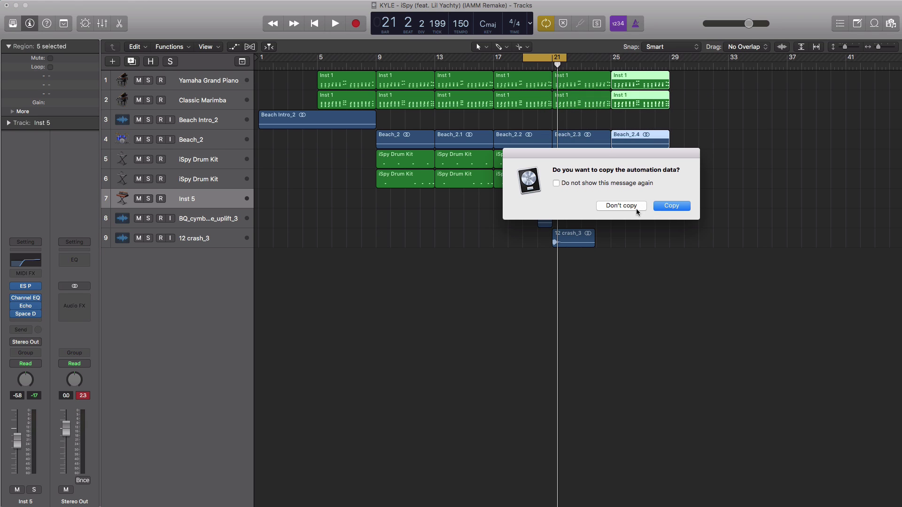
left_click(622, 206)
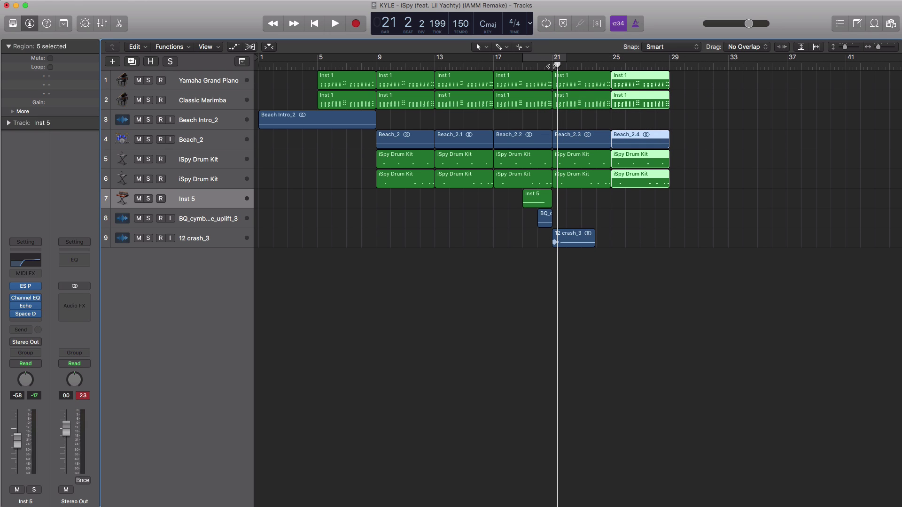
left_click(551, 66)
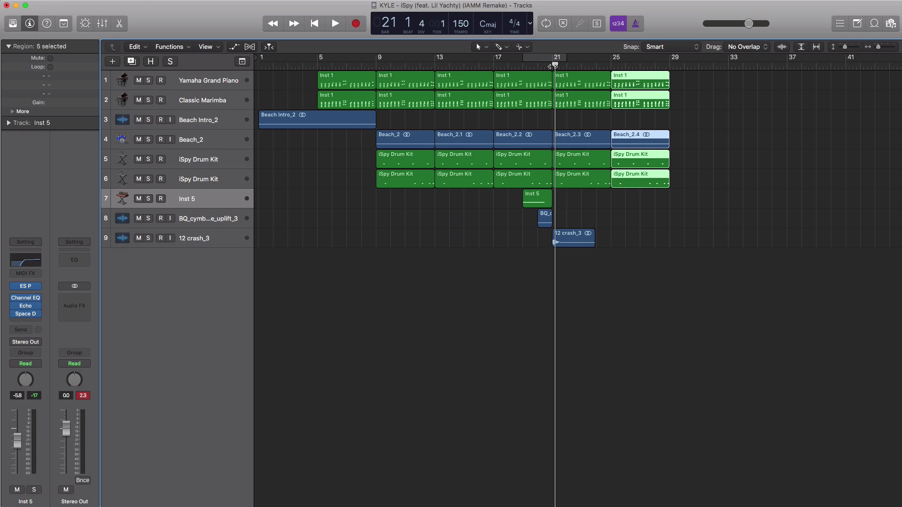
Duplicate the second iSpy Drum Kit track, create an empty region from bar 21 to 25 on it, and open it in the Piano Roll
left_click(193, 184)
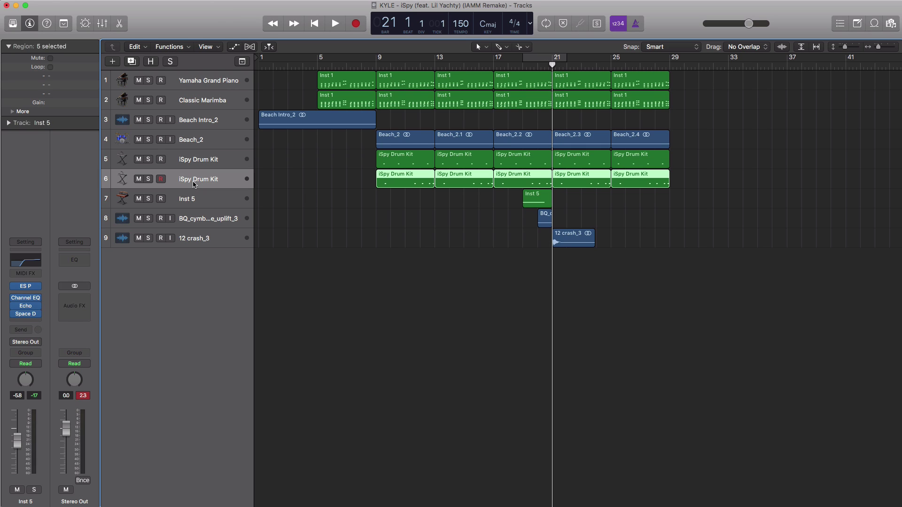
left_click(130, 65)
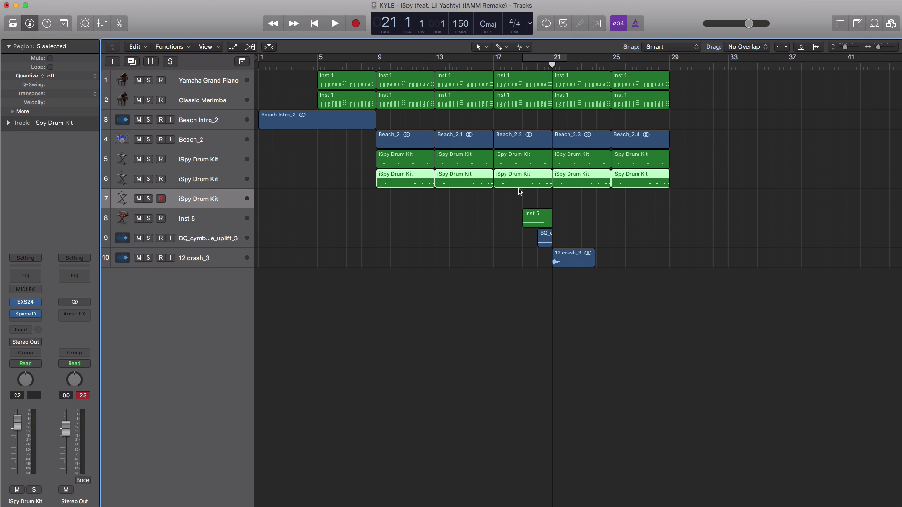
left_click(555, 205)
left_click_drag(565, 205, 608, 209)
double_click(573, 206)
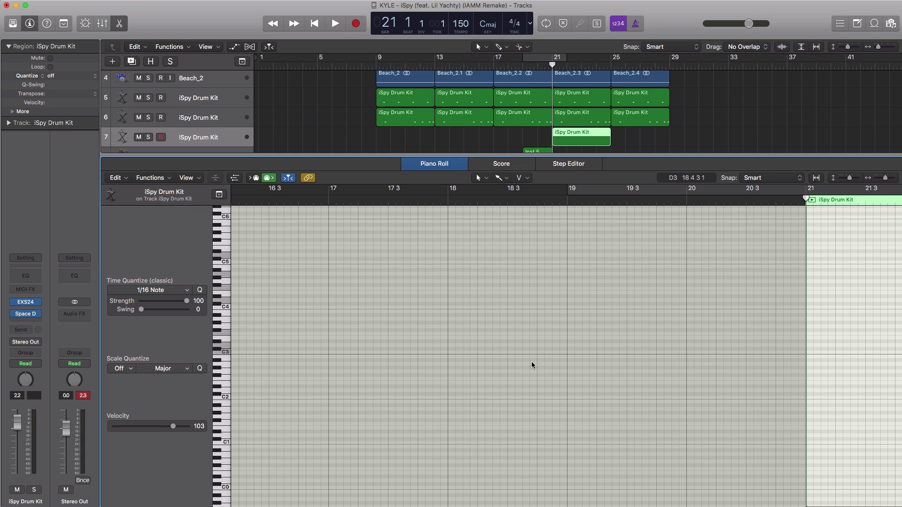
left_click_drag(334, 353, 360, 354)
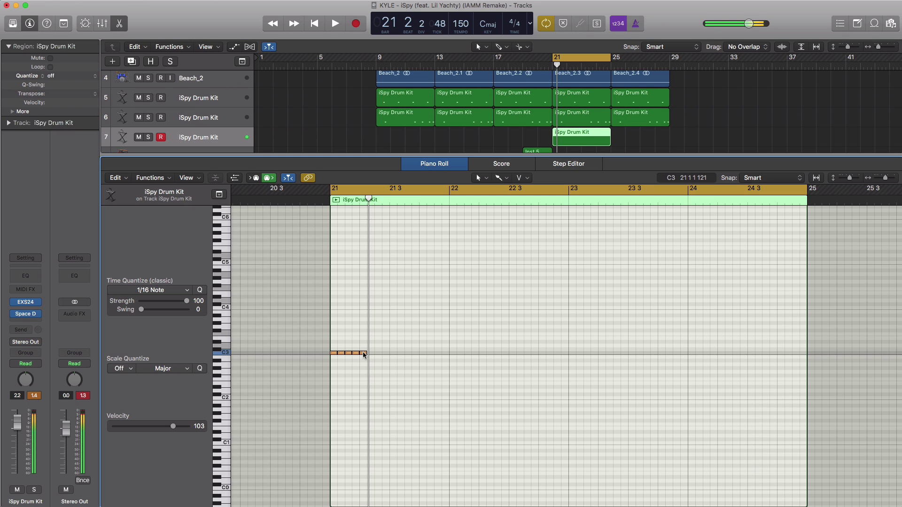
key("space")
key("Delete")
key("space")
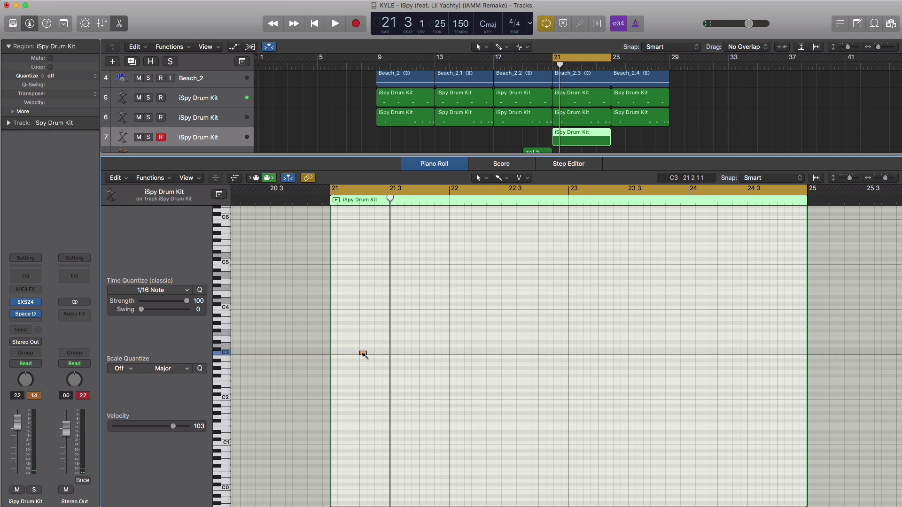
left_click_drag(363, 353, 386, 354)
key("space")
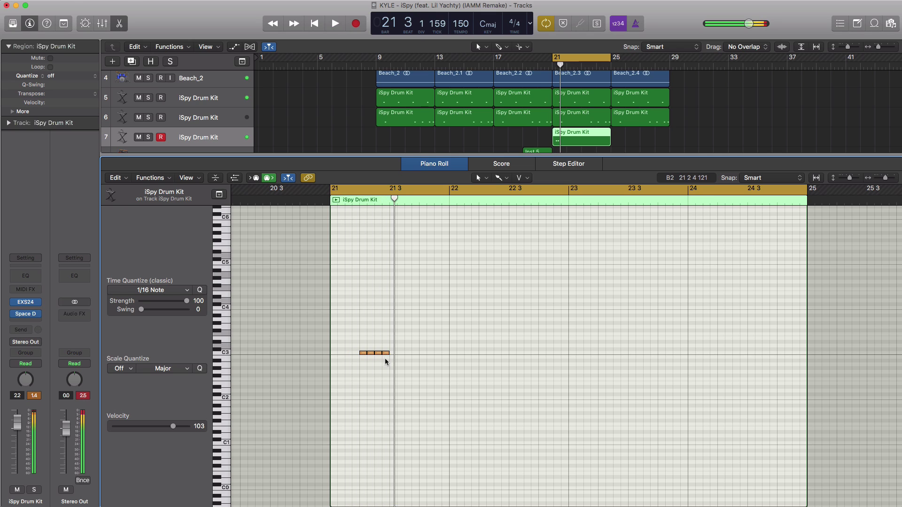
Set the time quantize to 1/32 Note, fill beat 2 of bar 21 with D#3 notes, and play the roll
left_click(174, 290)
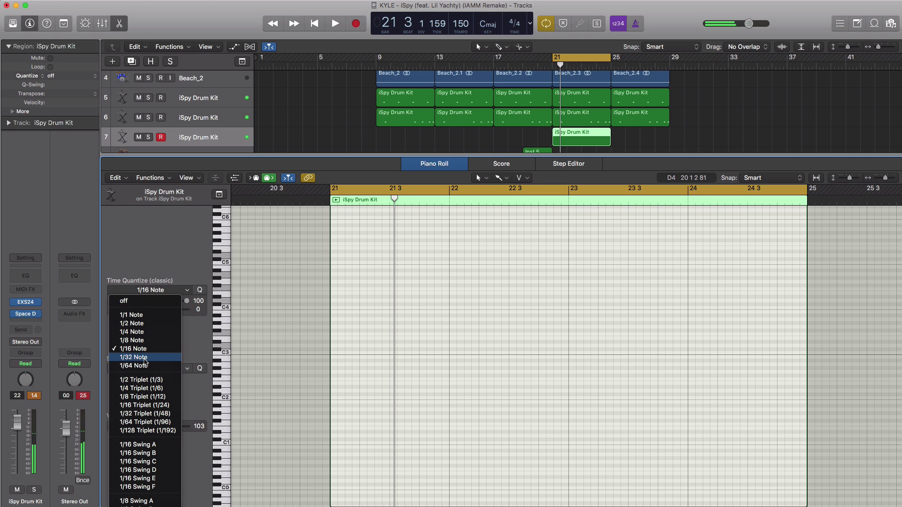
left_click(164, 358)
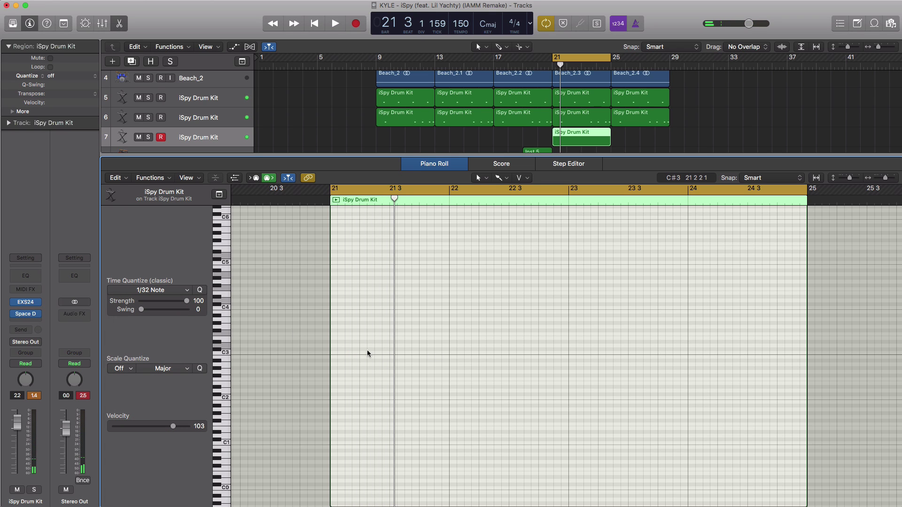
left_click_drag(360, 342, 391, 342)
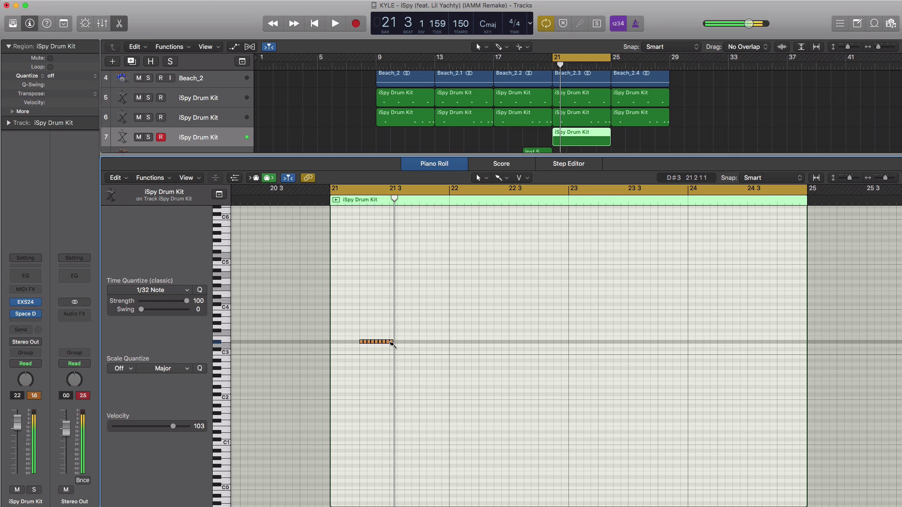
key("space")
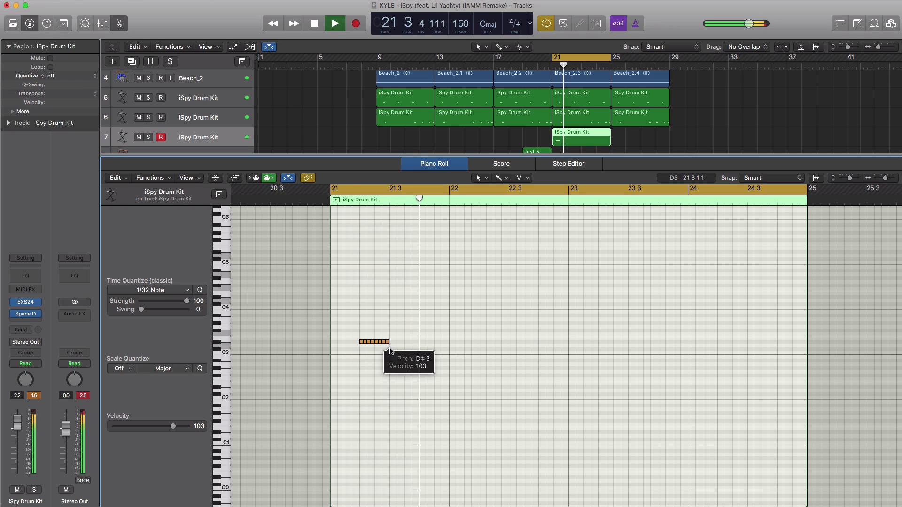
scroll(431, 367, "up", 5)
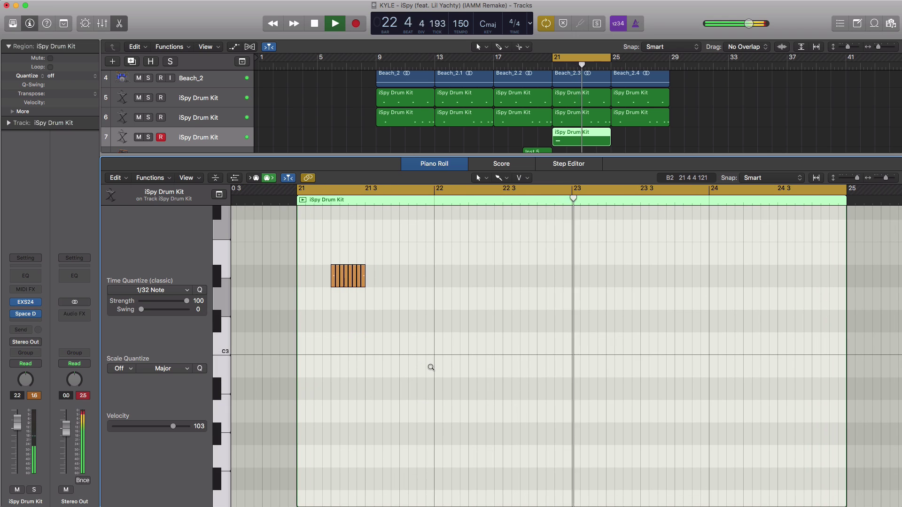
scroll(430, 367, "down", 4)
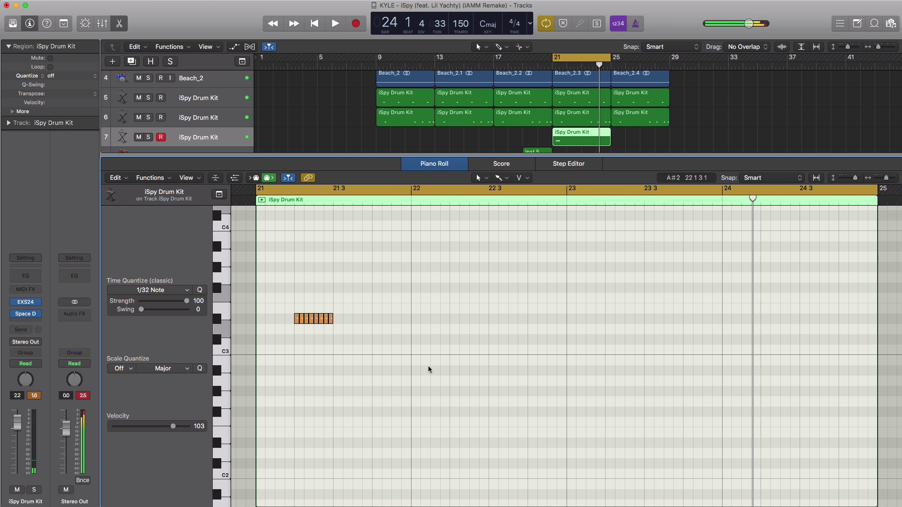
Add single D#3 notes at 21 3 3, 21 4 1, 22 1 1, 22 1 3 and 22 2 1, and play the pattern
key("space")
left_click(355, 321)
left_click(375, 320)
key("space")
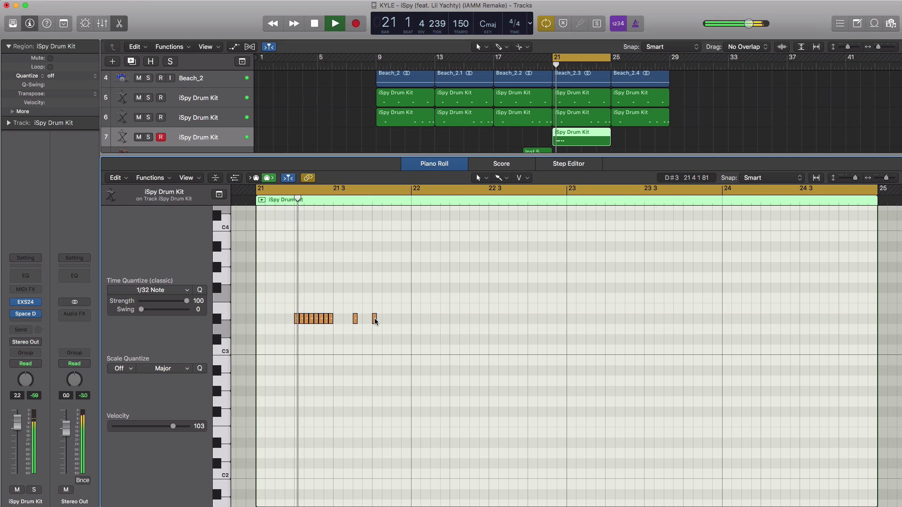
key("space")
left_click(413, 319)
left_click(452, 320)
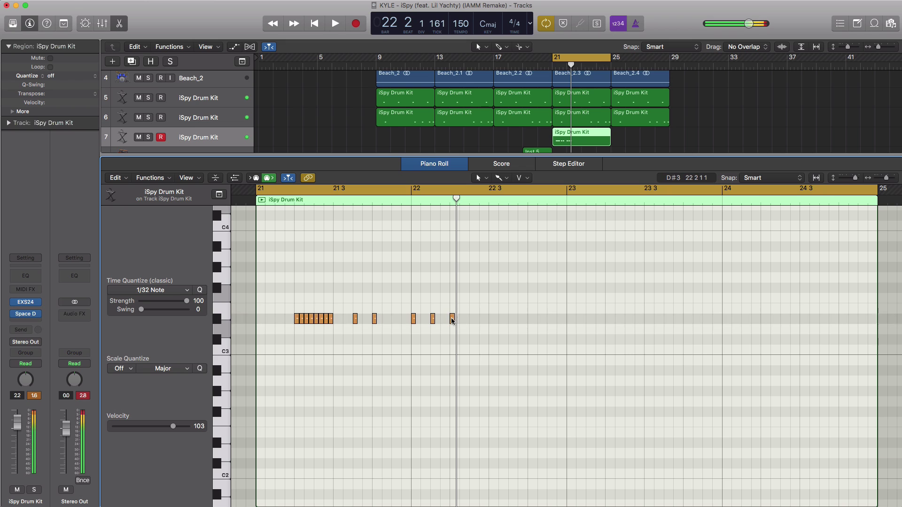
key("space")
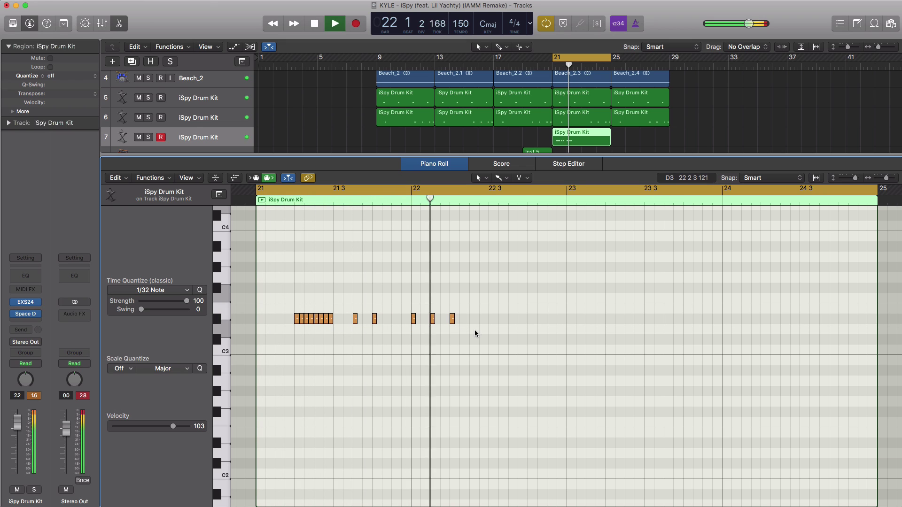
Add three D#3 notes from bar 22 beat 3, copy the bar 22 notes to bar 23 and three to bar 24, and play them
key("space")
left_click(491, 319)
left_click(510, 319)
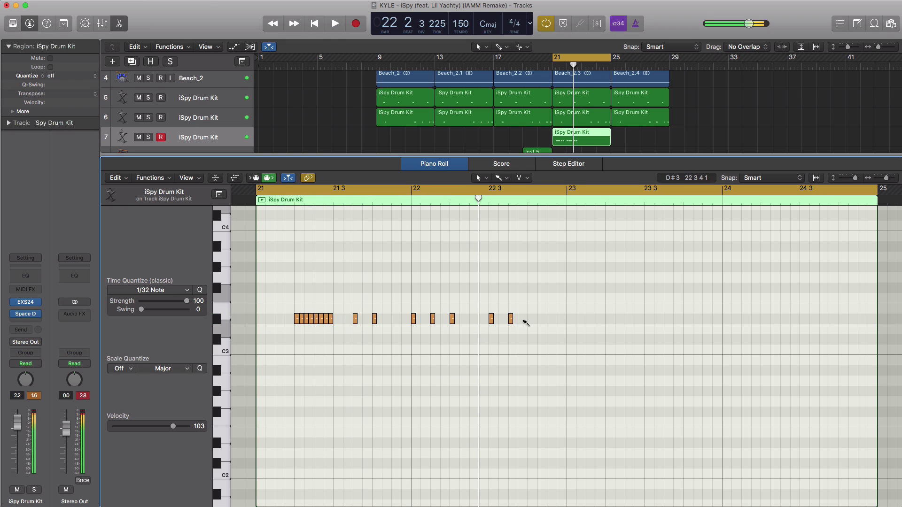
left_click_drag(544, 330, 570, 321)
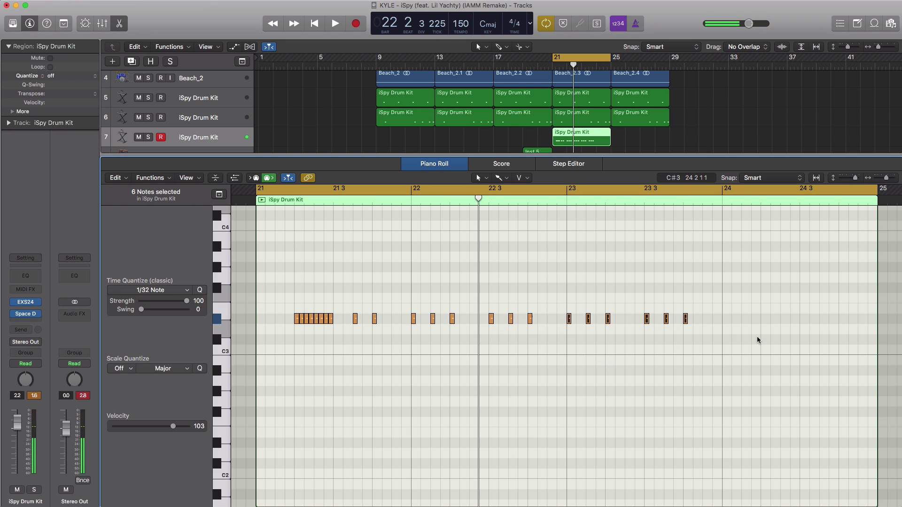
left_click_drag(649, 322, 726, 321)
key("space")
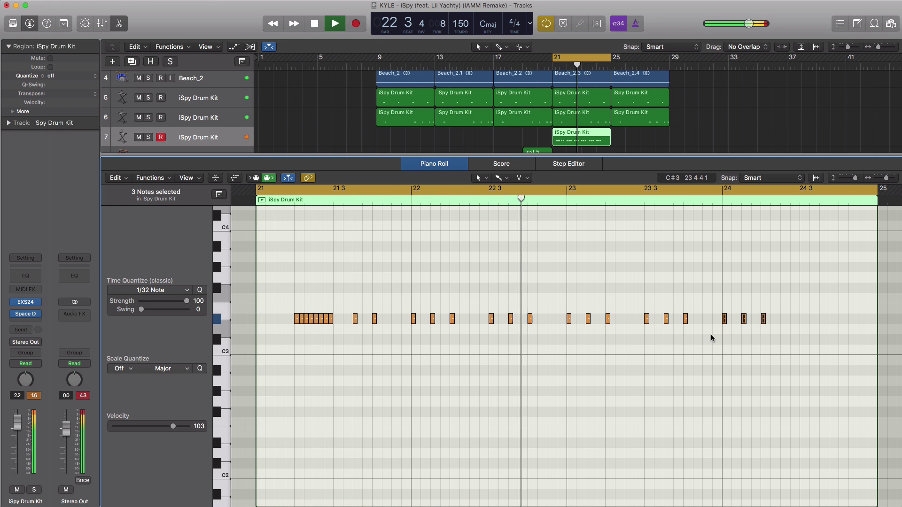
key("space")
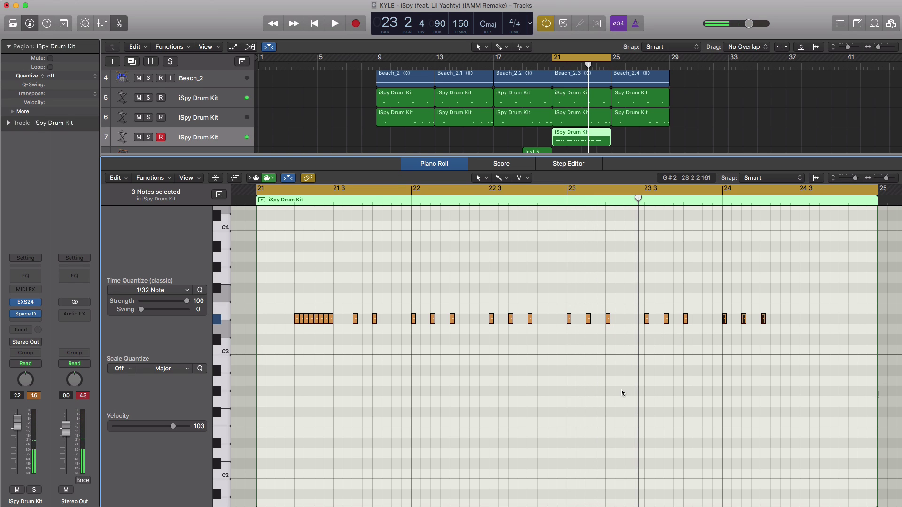
Add G2 notes at 23 2 3 and 24 2 3, playing back the pattern after each one
left_click(627, 401, "super")
key("space")
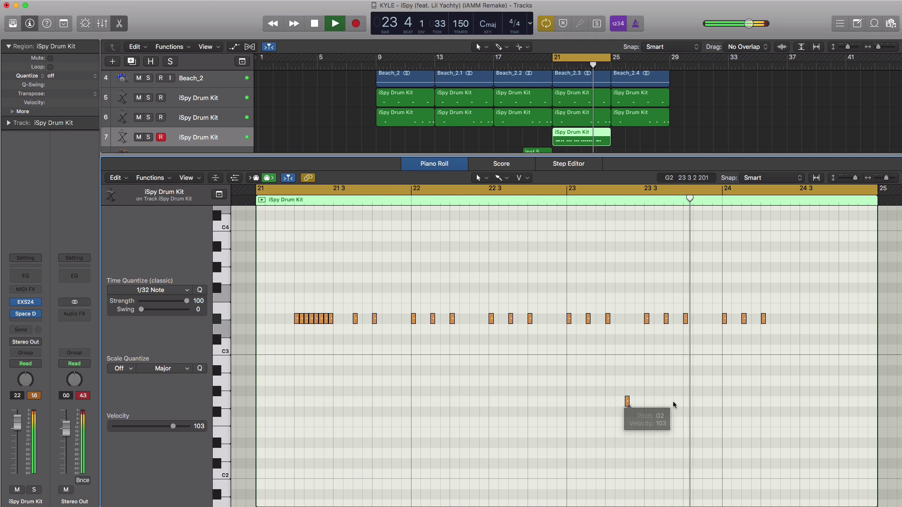
key("space")
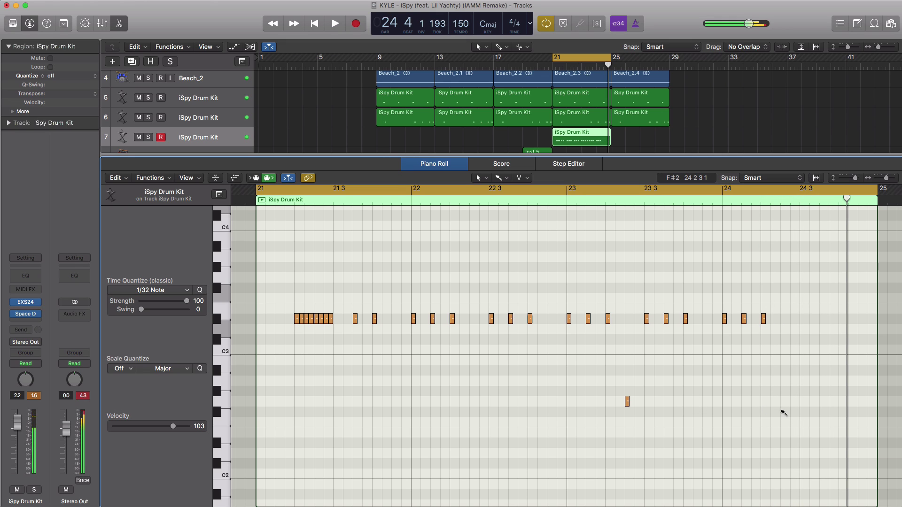
left_click(783, 401)
key("space")
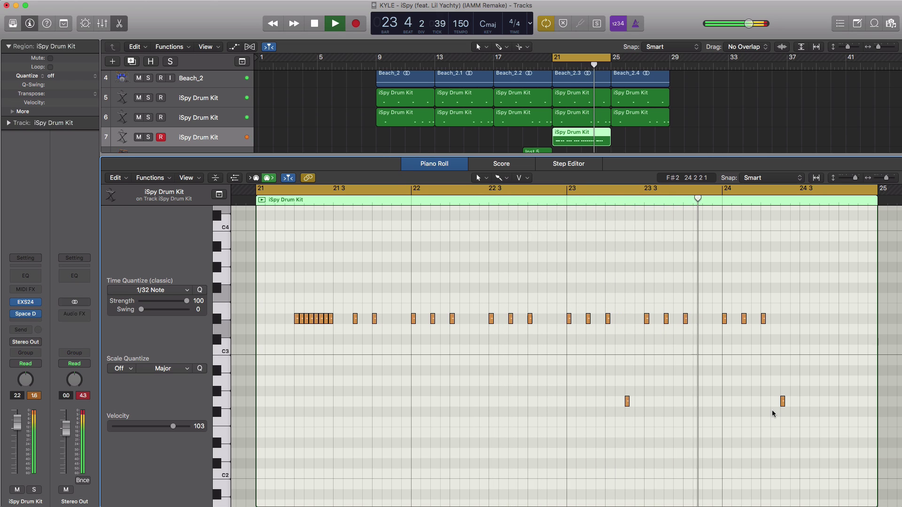
key("space")
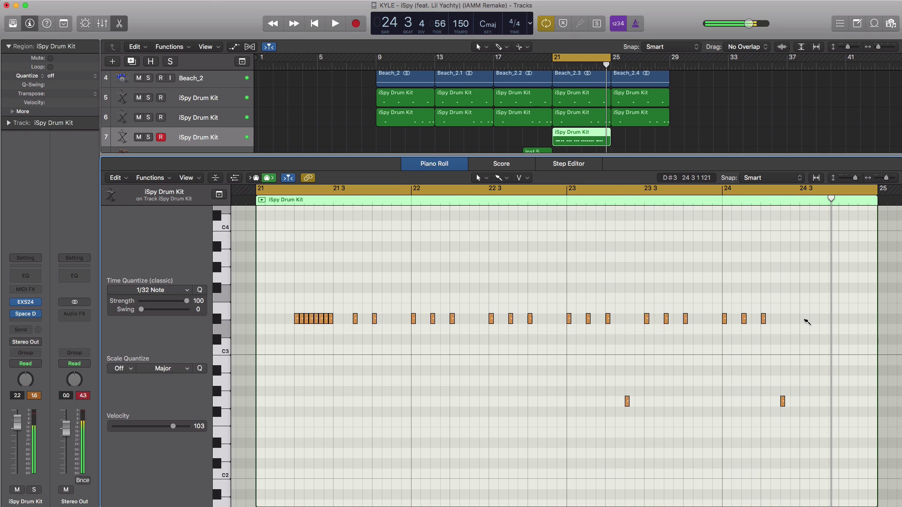
Draw a D#3 roll from bar 24 beat 3, set its middle three notes to velocity 88 and last four to 34, and loop bar 24
left_click_drag(805, 322, 846, 321)
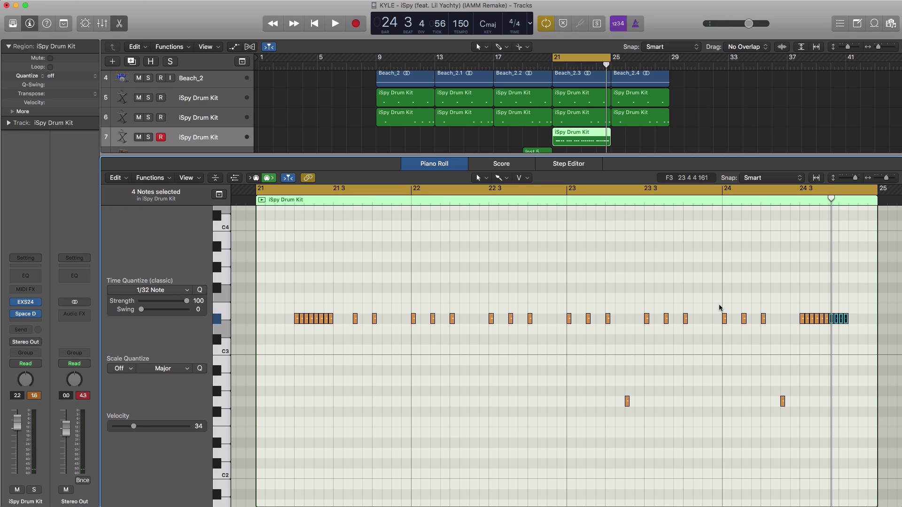
left_click_drag(818, 326, 816, 322)
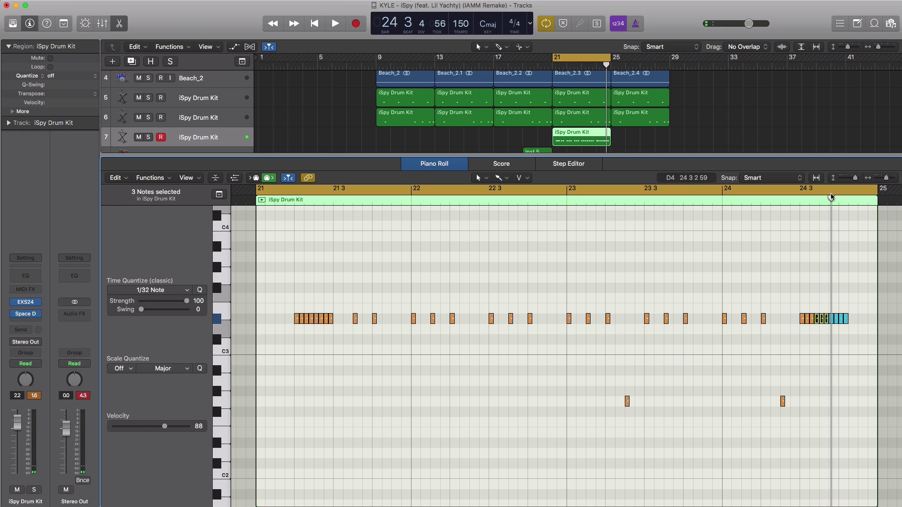
left_click(771, 188)
left_click_drag(727, 192, 868, 196)
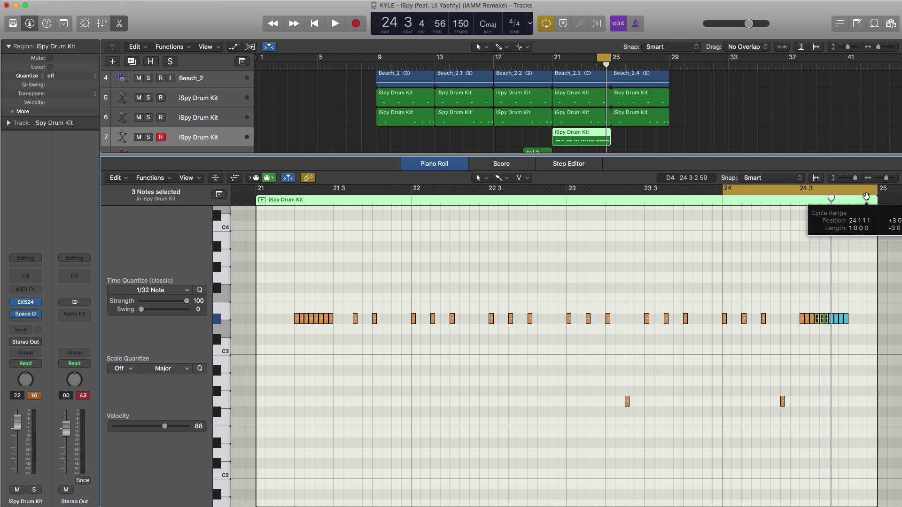
key("space")
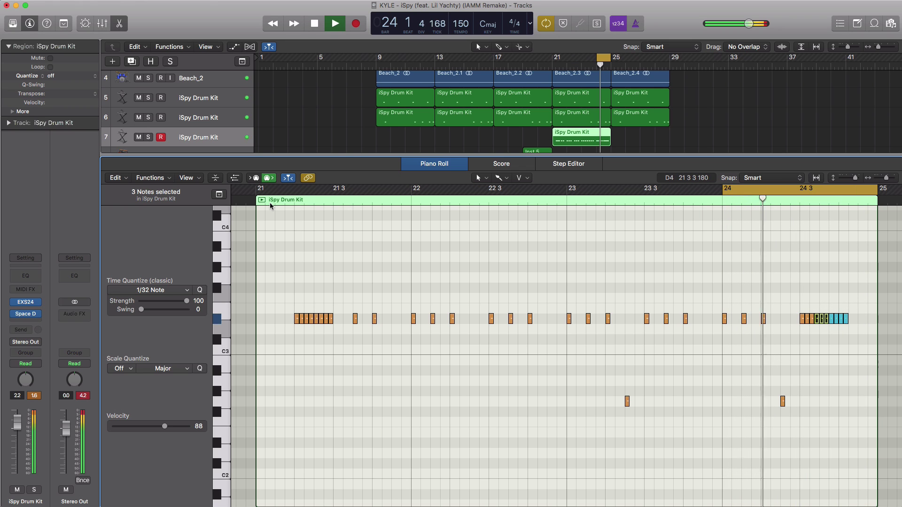
Soften the start of the bar 21 roll, setting its fifth and sixth notes to velocity 76, and loop bars 21 to 25
left_click_drag(260, 191, 367, 190)
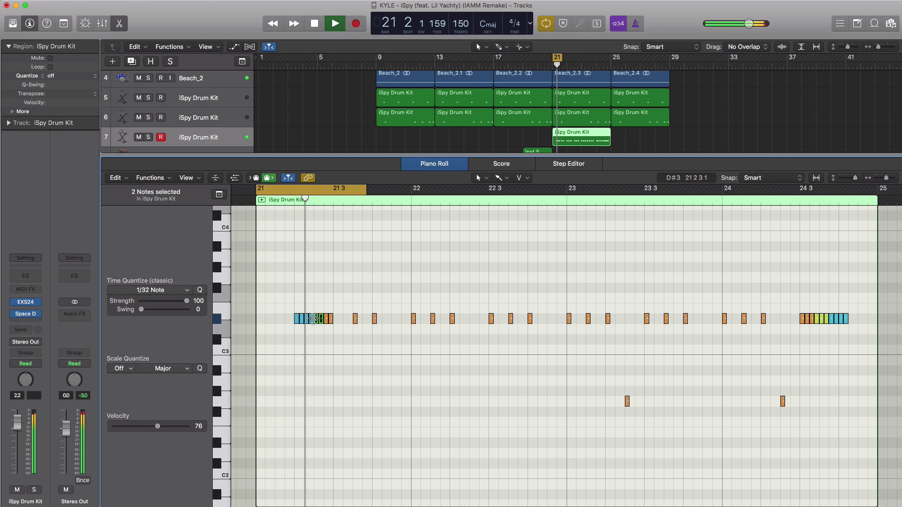
left_click_drag(262, 191, 868, 216)
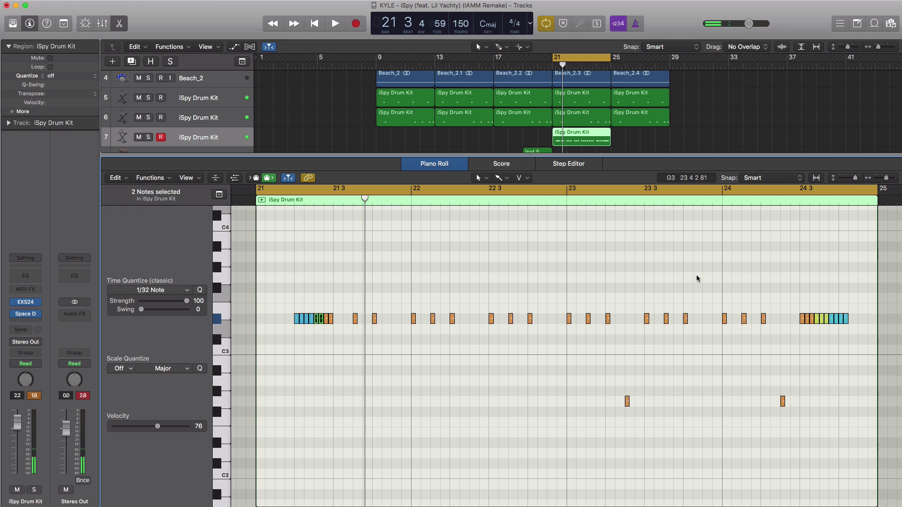
key("space")
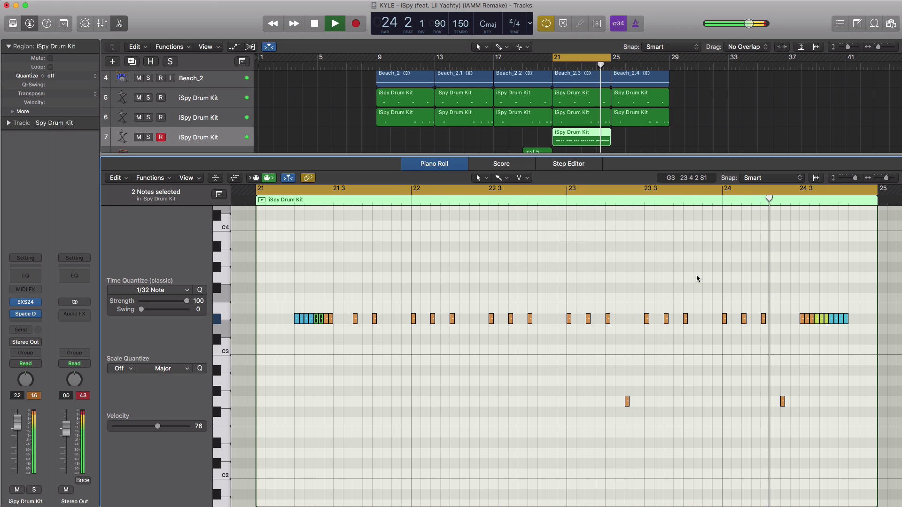
Slightly raise the ENV 2 attack in the new drum track's EXS24 during playback, and close the sampler and the Piano Roll
key("space")
left_click(26, 304)
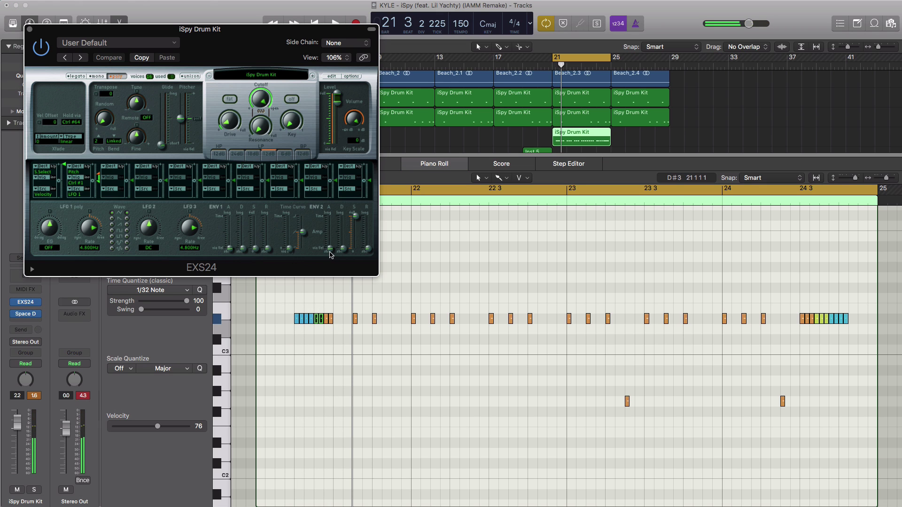
key("space")
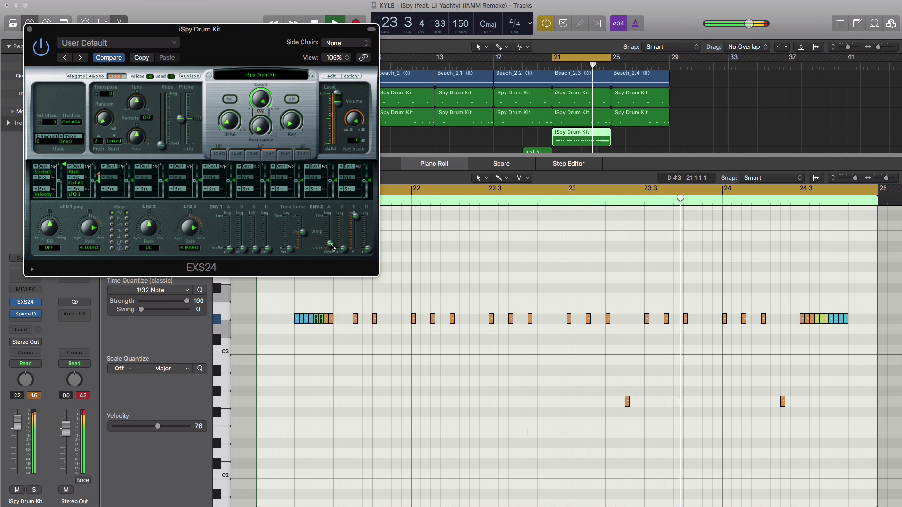
mouse_move(330, 248)
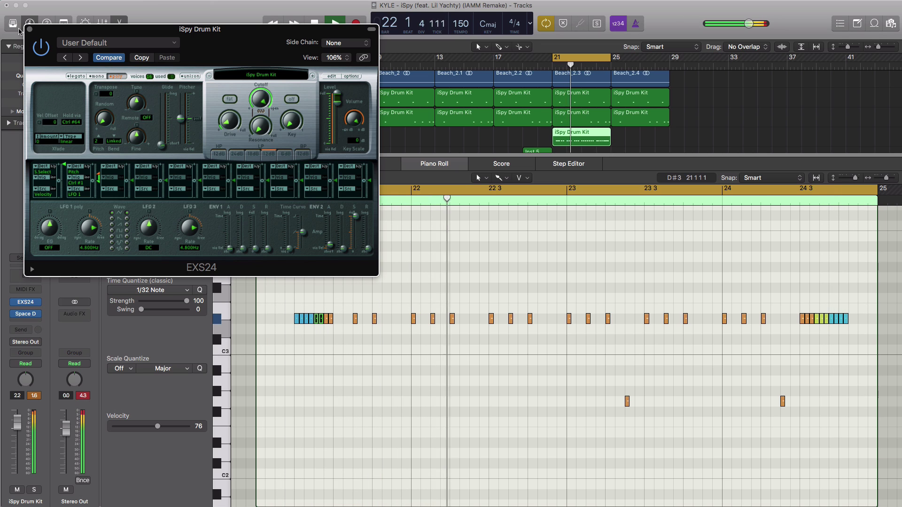
key("super+w")
key("space")
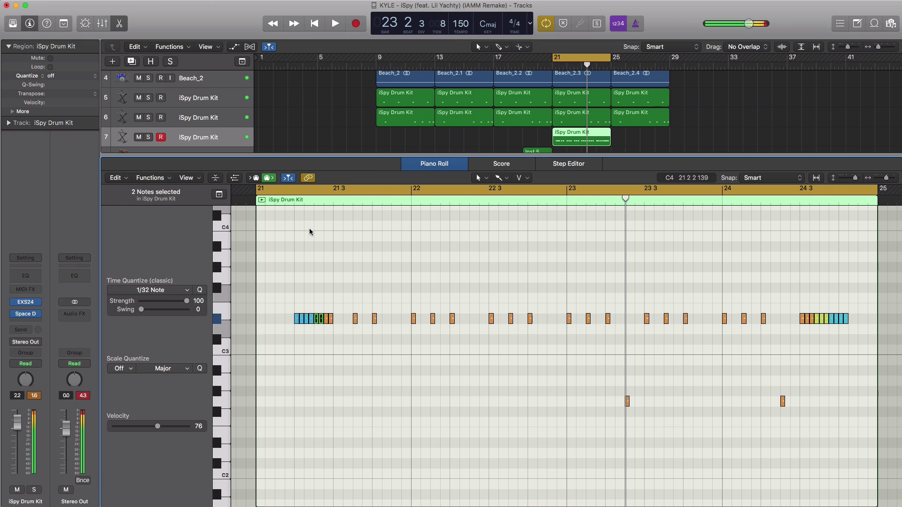
key("x")
key("x")
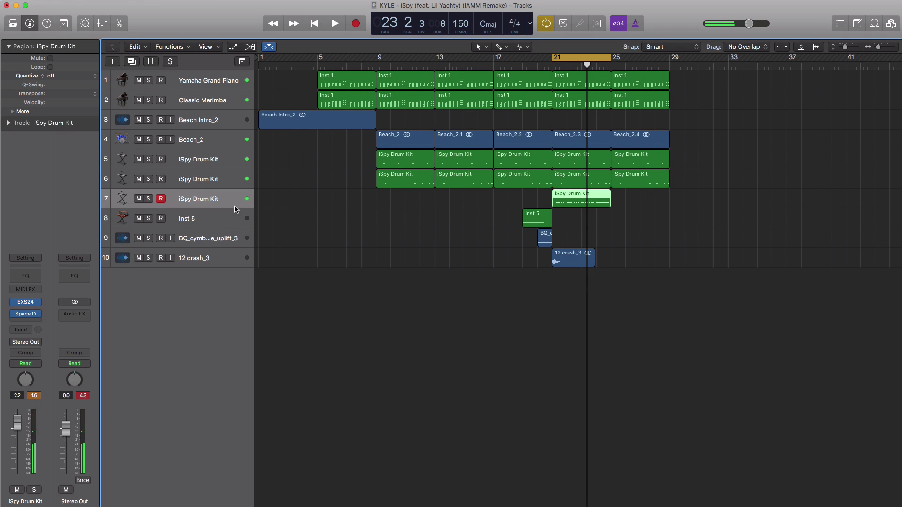
Duplicate the selected iSpy Drum Kit track and open an empty region spanning bars 21 to 25 in the Piano Roll
left_click(131, 64)
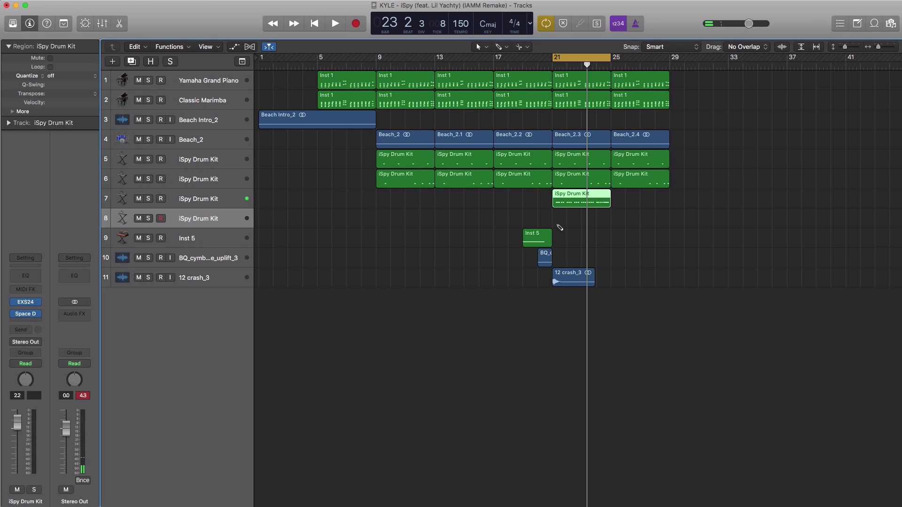
left_click_drag(566, 225, 611, 226)
key("p")
scroll(353, 352, "down", 8)
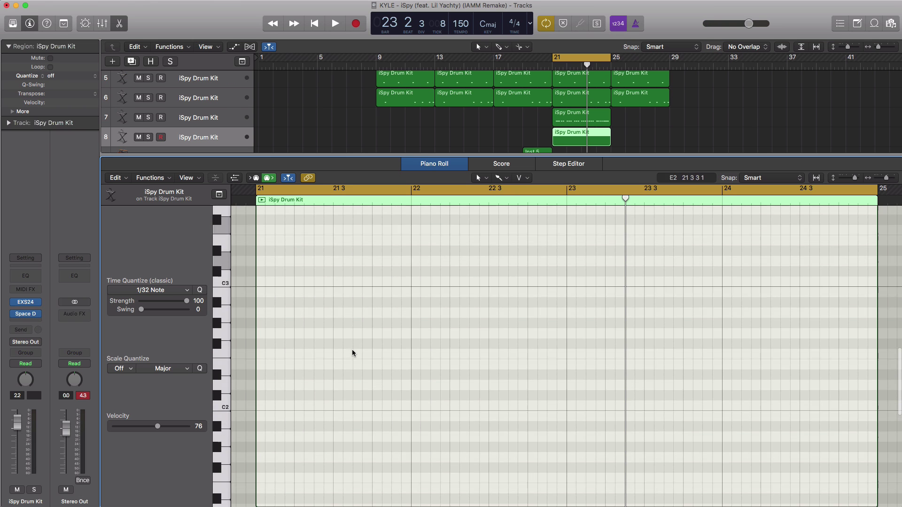
Set time quantize to 1/16 Note and add C1 notes at 21 1 1, 21 4 1 and 22 2 1 during looped playback
left_click(167, 291)
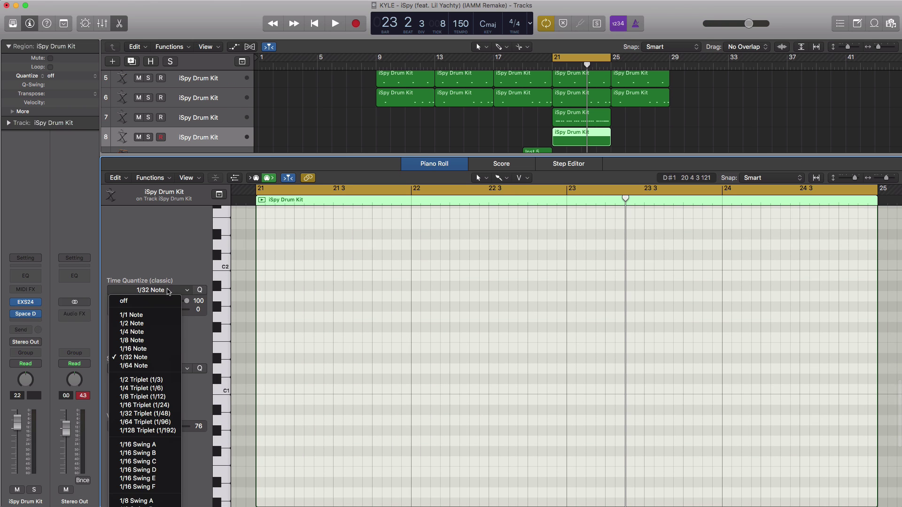
left_click(157, 350)
left_click(261, 390, "super")
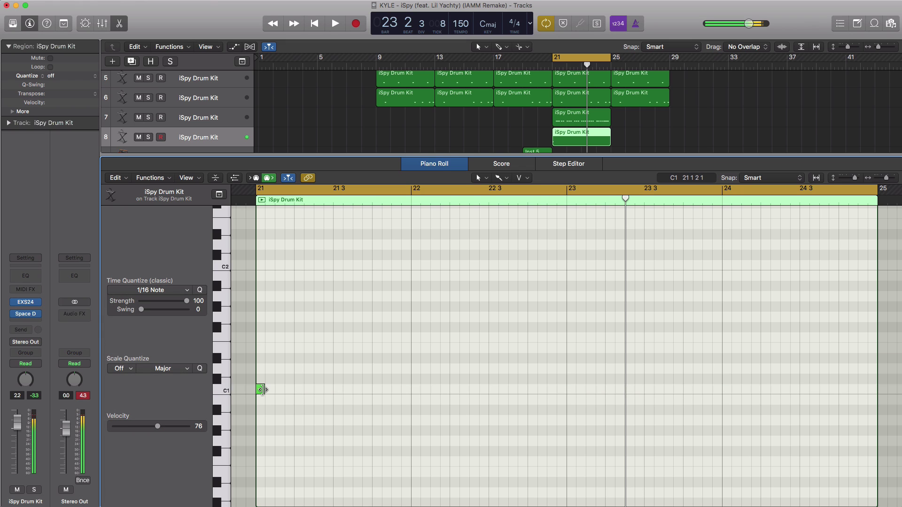
key("space")
left_click(376, 390, "super")
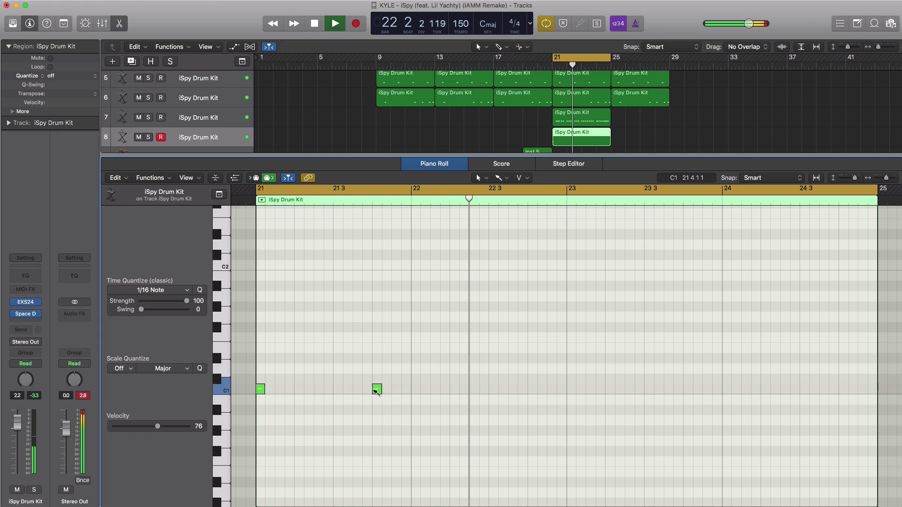
left_click(454, 390, "super")
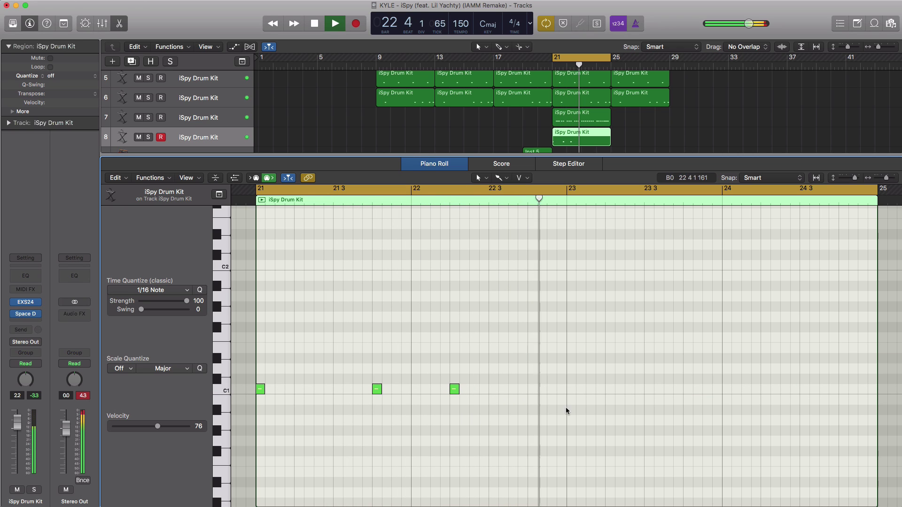
Add C1 notes at 23 4 1, 24 2 1 and 24 3 3, remove the one at 24 3 2, and close the Piano Roll
left_click(649, 391, "super")
left_click(687, 390, "super")
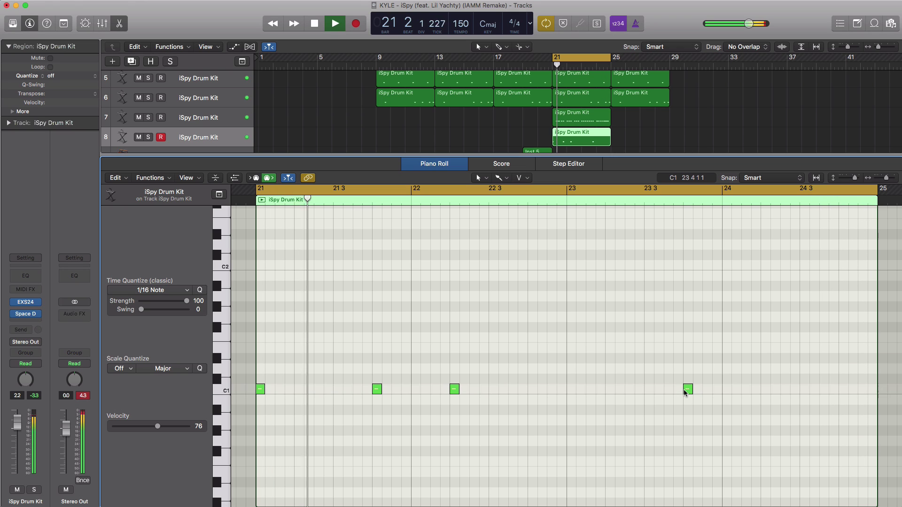
left_click(765, 390, "super")
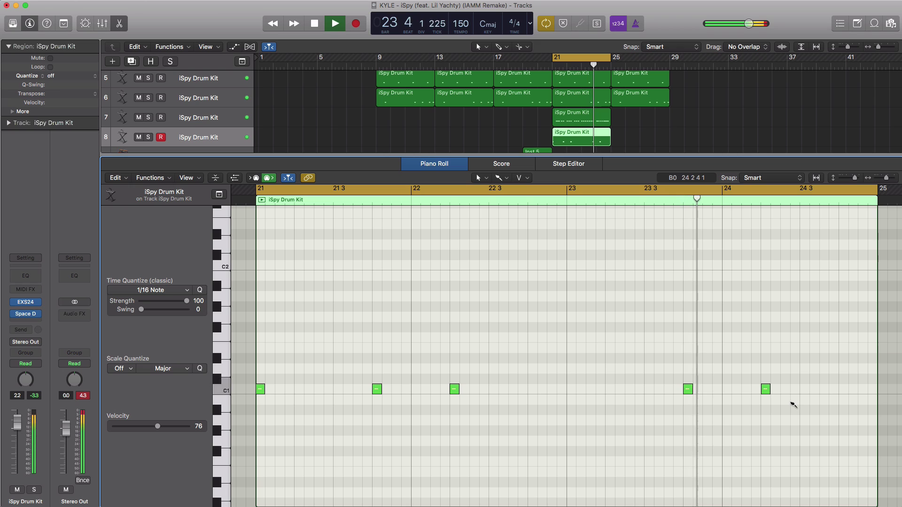
left_click(814, 389, "super")
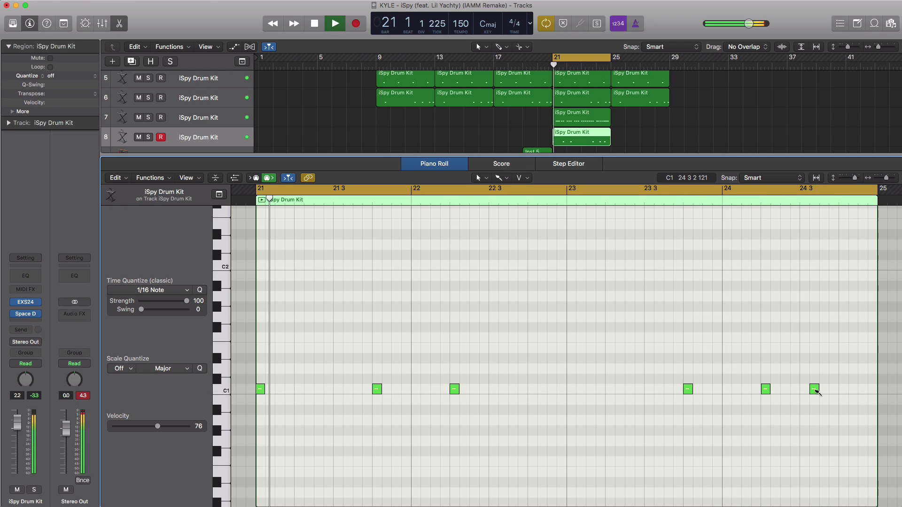
left_click(823, 390, "super")
left_click(814, 391)
key("Delete")
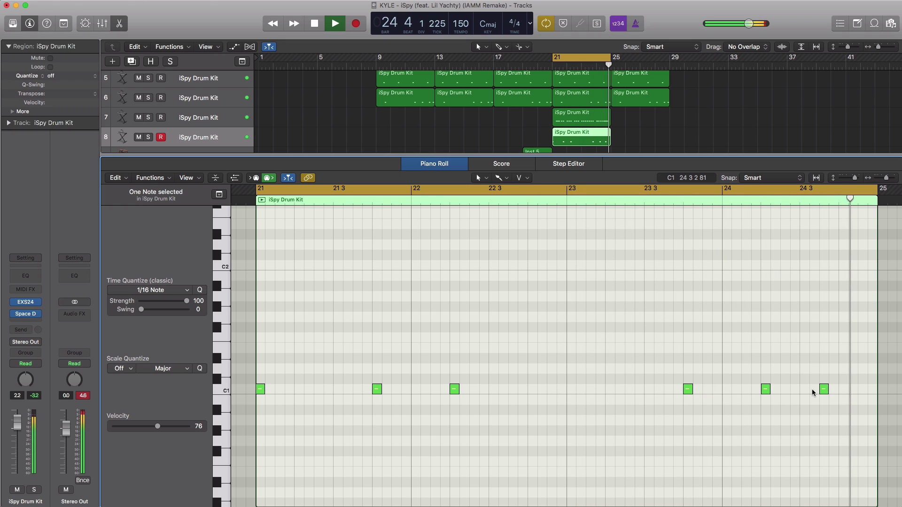
key("space")
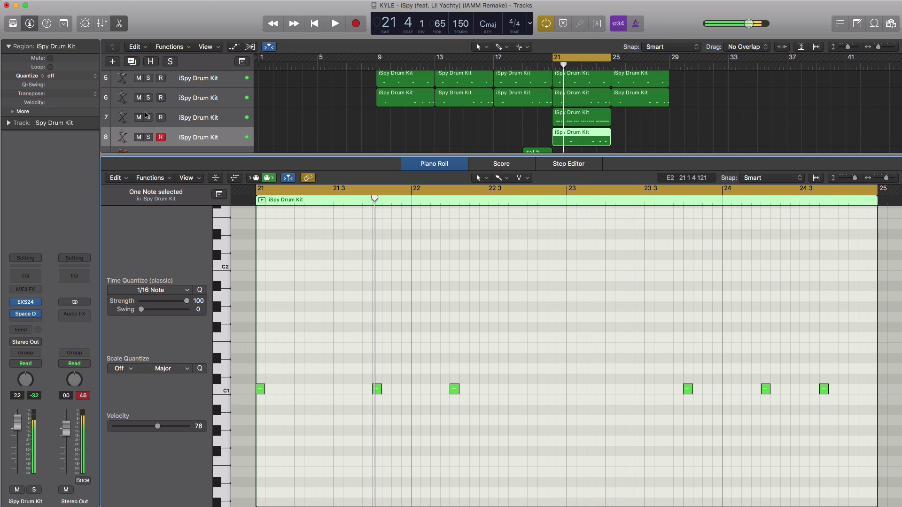
key("x")
key("x")
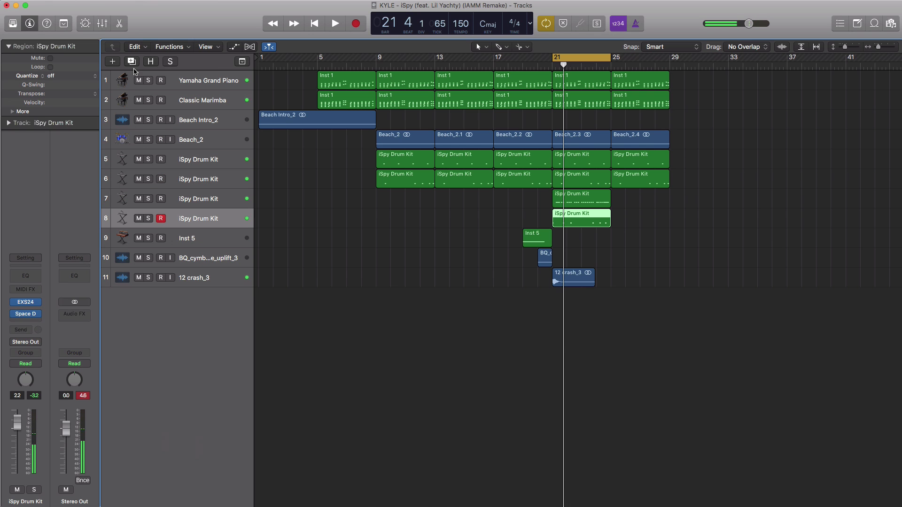
Add another iSpy Drum Kit track below the C1 pattern with an empty region over bars 21 to 25, opened for note editing
left_click(132, 61)
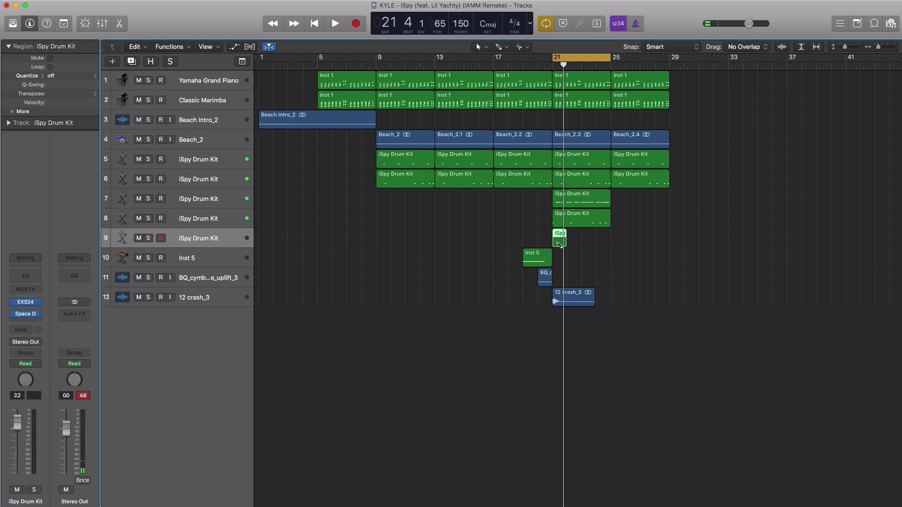
left_click_drag(562, 242, 602, 245)
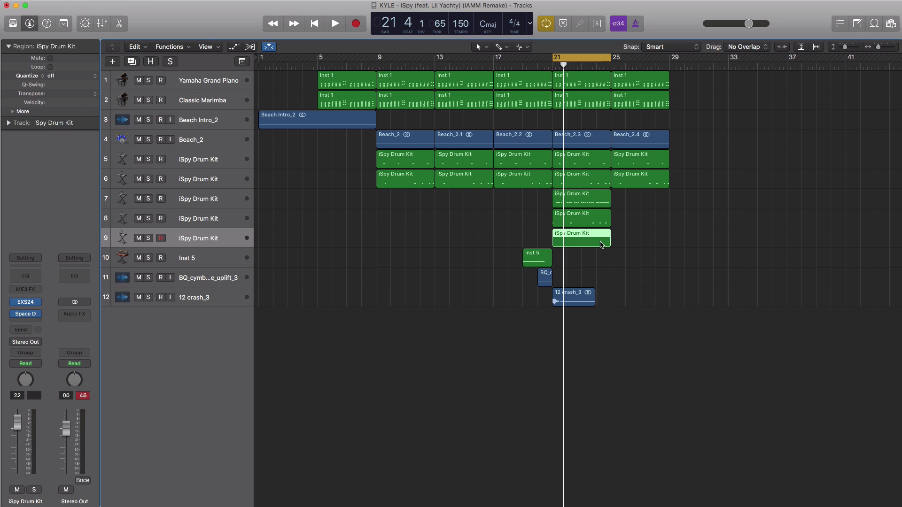
key("p")
scroll(385, 356, "down", 3)
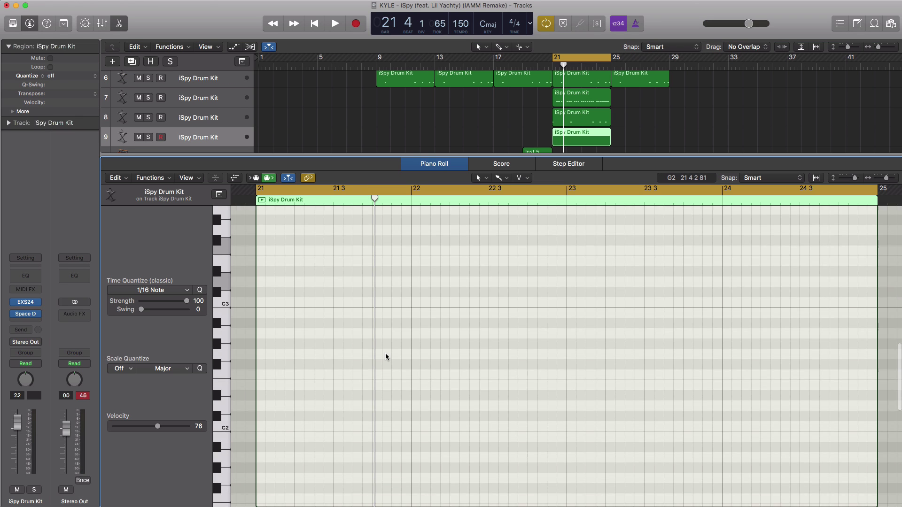
Place E1 notes at 21 1 1, 21 3 1 and 22 1 1 in the new region and loop the section
scroll(384, 356, "down", 3)
left_click(260, 409)
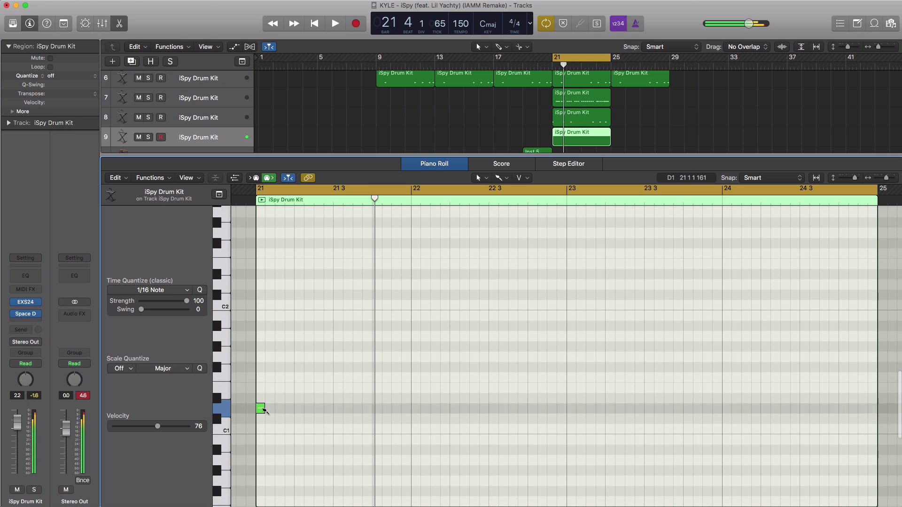
left_click_drag(259, 409, 262, 392)
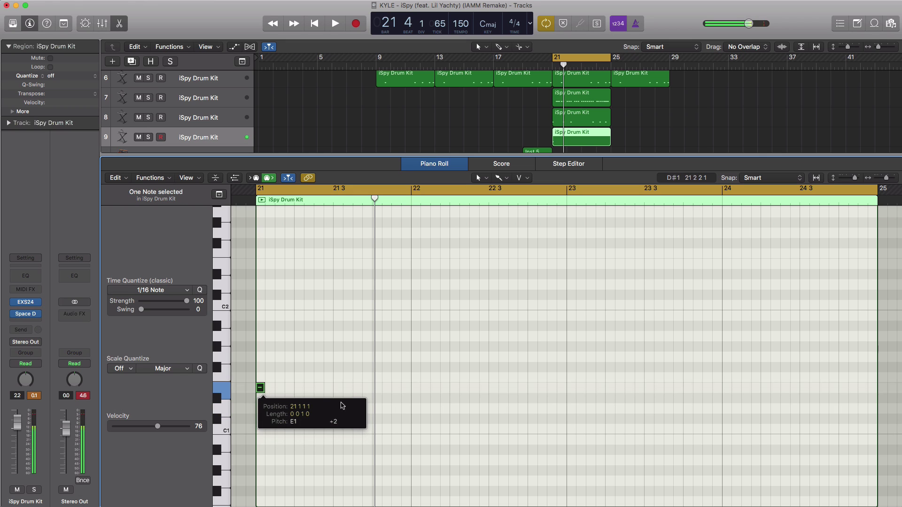
left_click(337, 389)
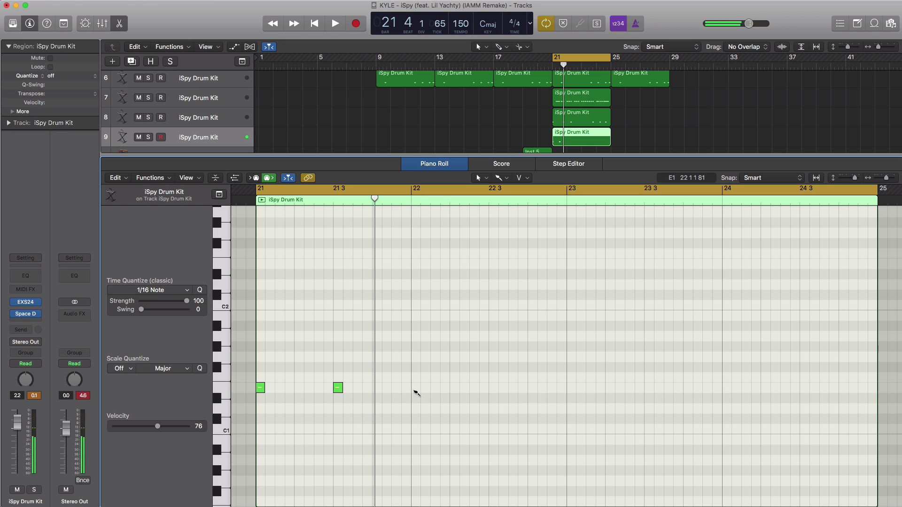
key("space")
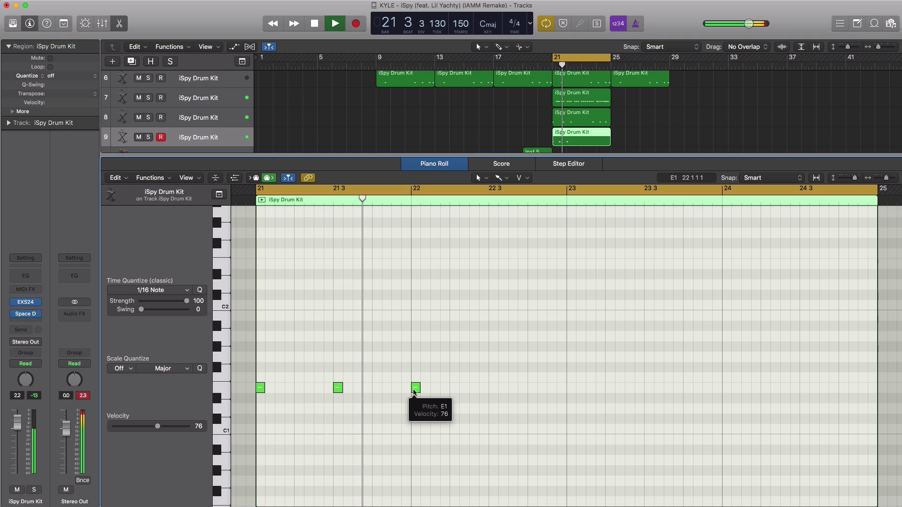
Lower the velocity of the E1 note at 22 1 1, set the first E1 note's velocity to 105, and replay the loop
key("space")
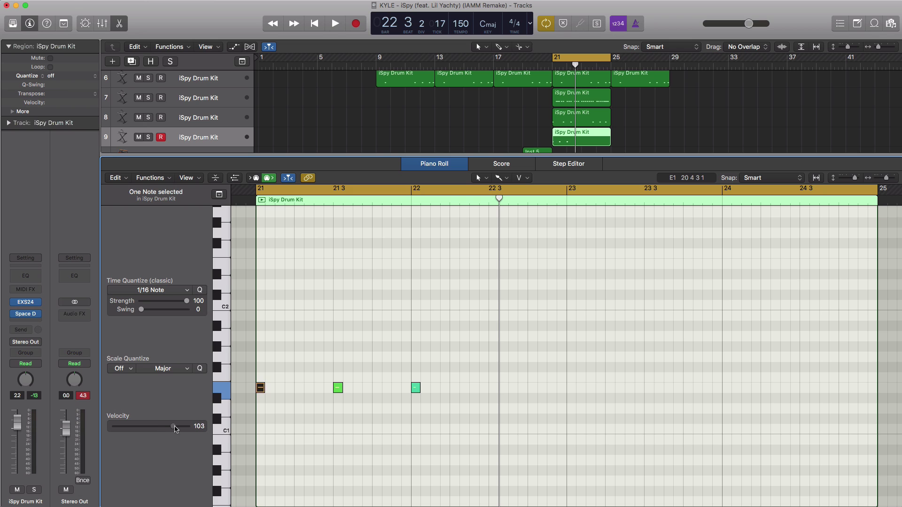
left_click_drag(175, 429, 175, 429)
key("space")
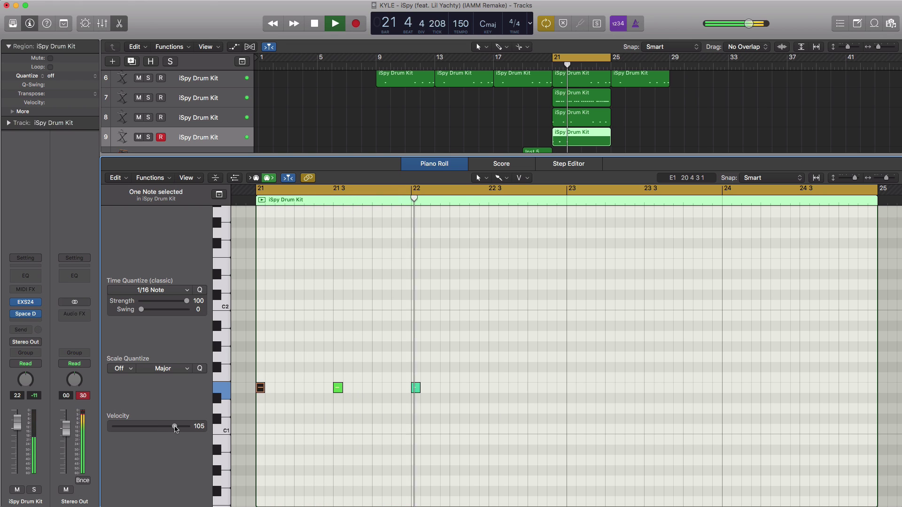
Lower the 12 crash_3 track's volume to -6.2 dB while looping the section, and close the editor
scroll(413, 112, "down", 3)
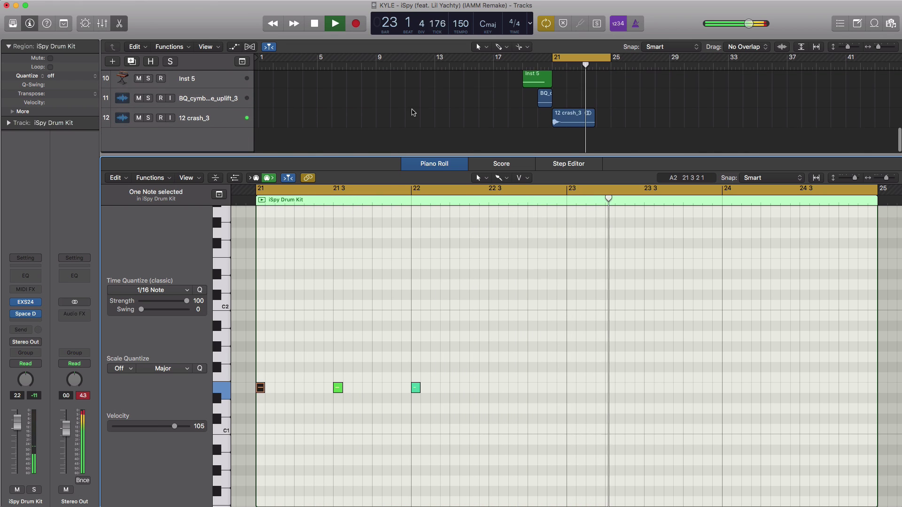
left_click(208, 121)
key("space")
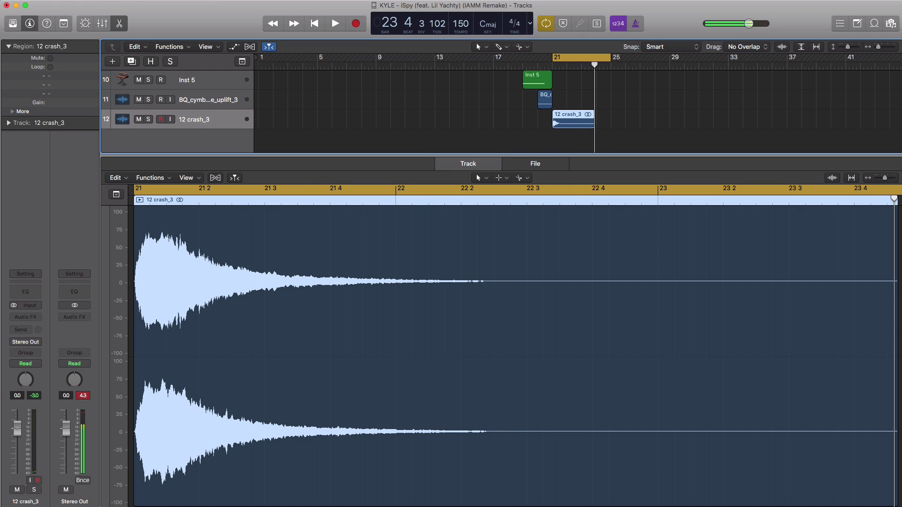
key("space")
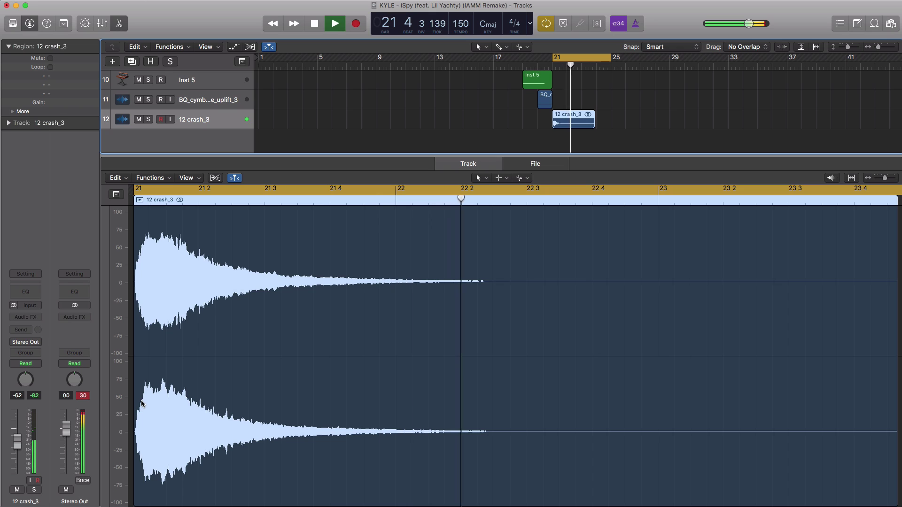
key("x")
key("x")
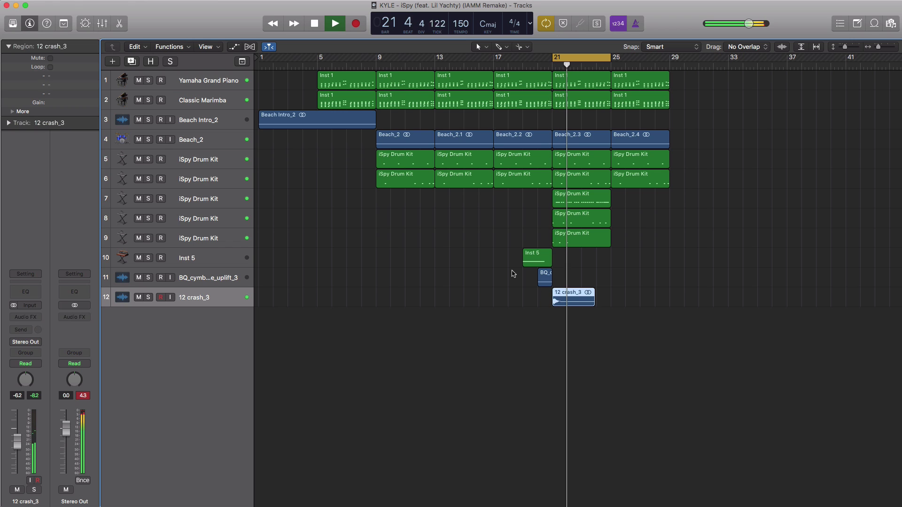
key("space")
Duplicate drum track 9 and open an empty region over bars 21 to 25 in the Piano Roll
left_click(188, 238)
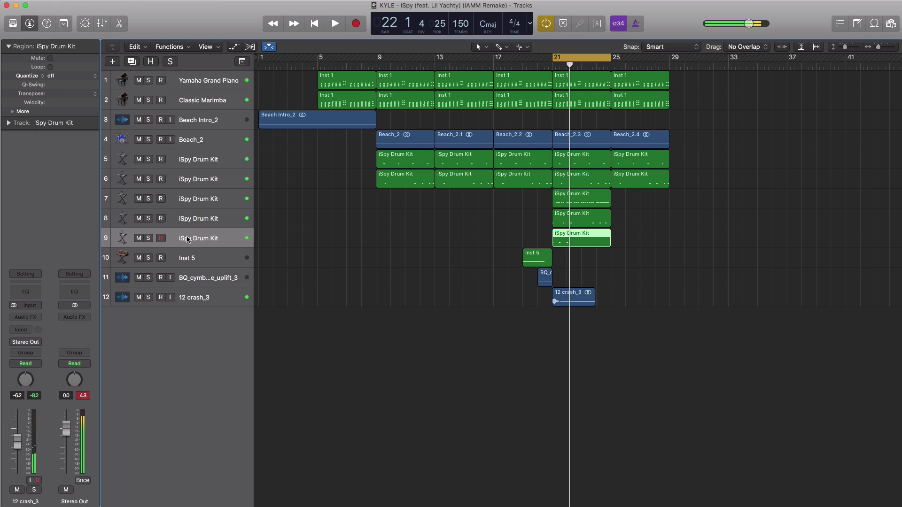
left_click(132, 62)
left_click_drag(565, 264, 610, 264)
key("p")
Add D#1 notes at 21 3 1, 22 3 1 and 23 3 1 and play the loop
scroll(471, 339, "down", 8)
scroll(470, 334, "down", 8)
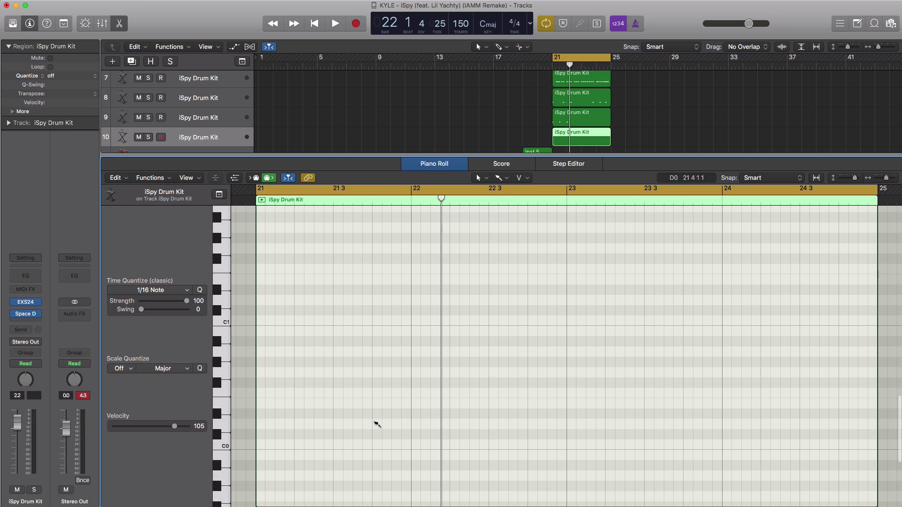
left_click_drag(375, 422, 332, 293)
left_click(493, 290)
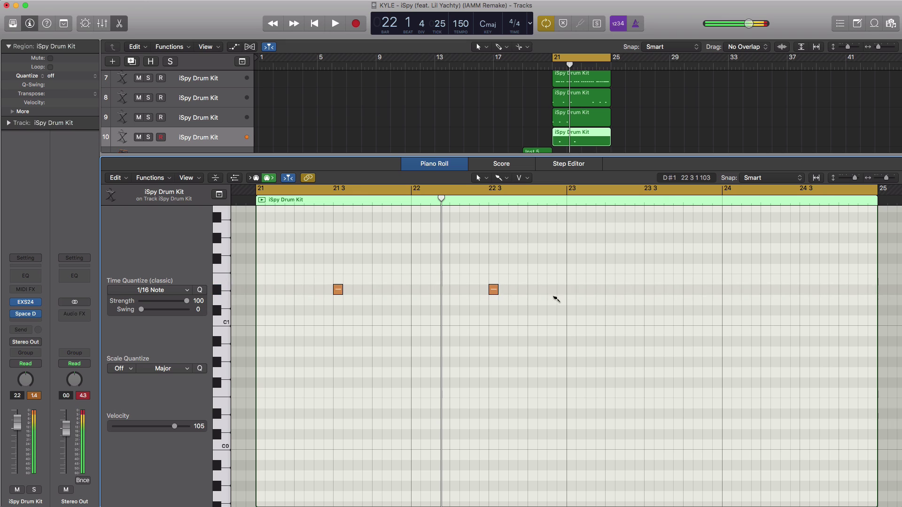
key("space")
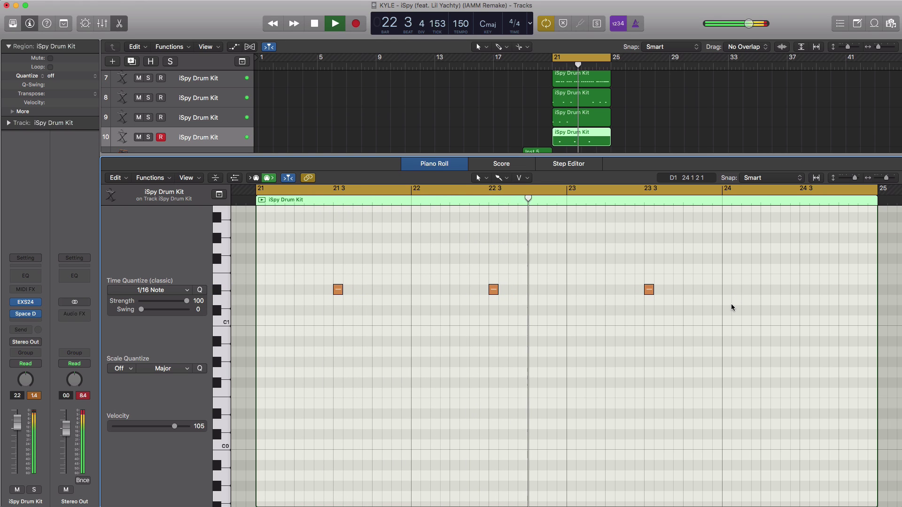
Add D#1 notes at 24 1 3 and 24 3 1, and lower this drum track's volume to -2.7 dB during playback
left_click(748, 290)
left_click(808, 290)
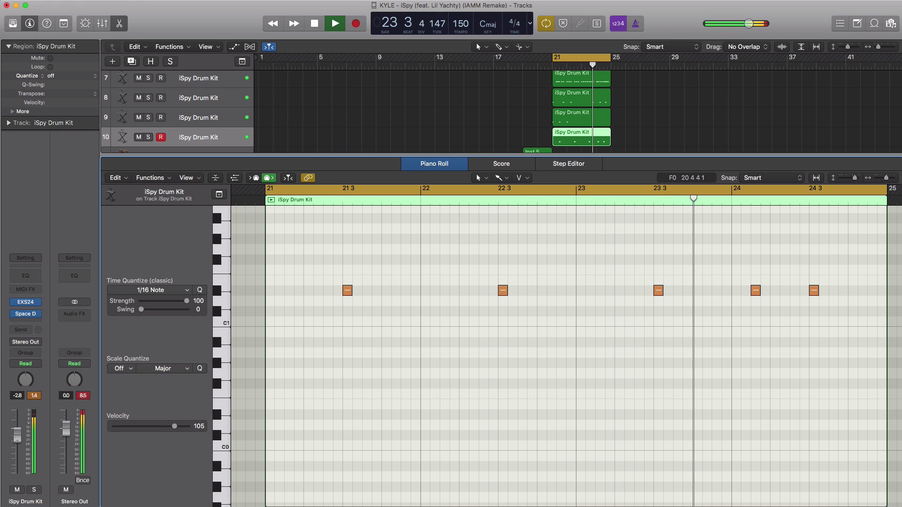
left_click_drag(18, 437, 17, 440)
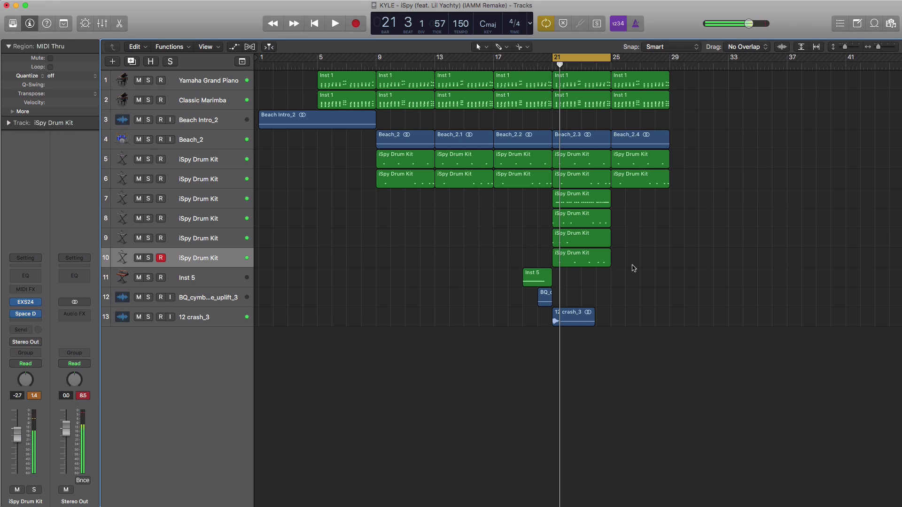
Copy the bar 21 regions of drum tracks 7 to 10 to bar 25
left_click_drag(633, 265, 631, 210)
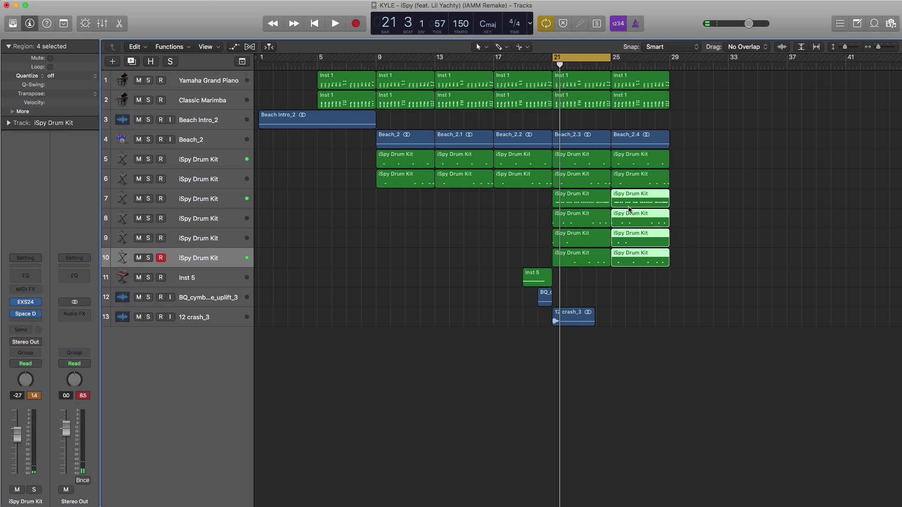
left_click(684, 418)
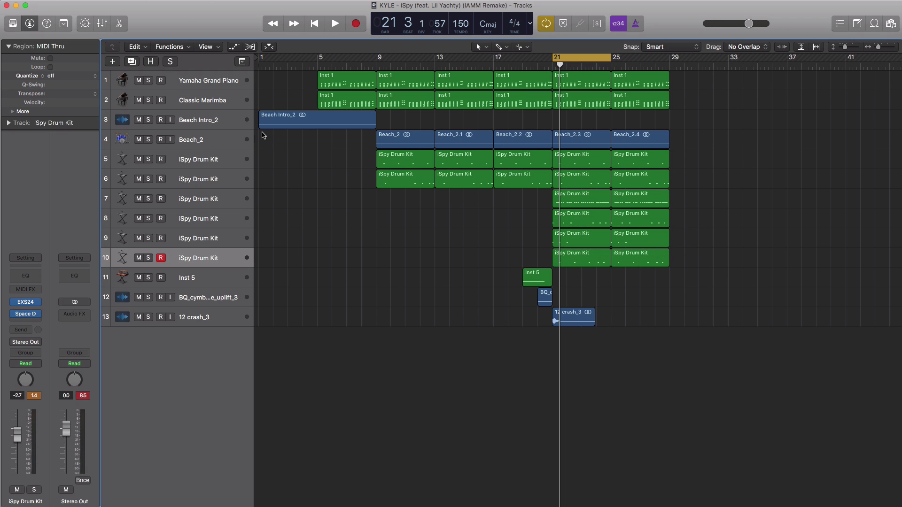
Create a software instrument track, move it below the 12 crash_3 track and load the ES2 synthesizer on it
left_click(113, 63)
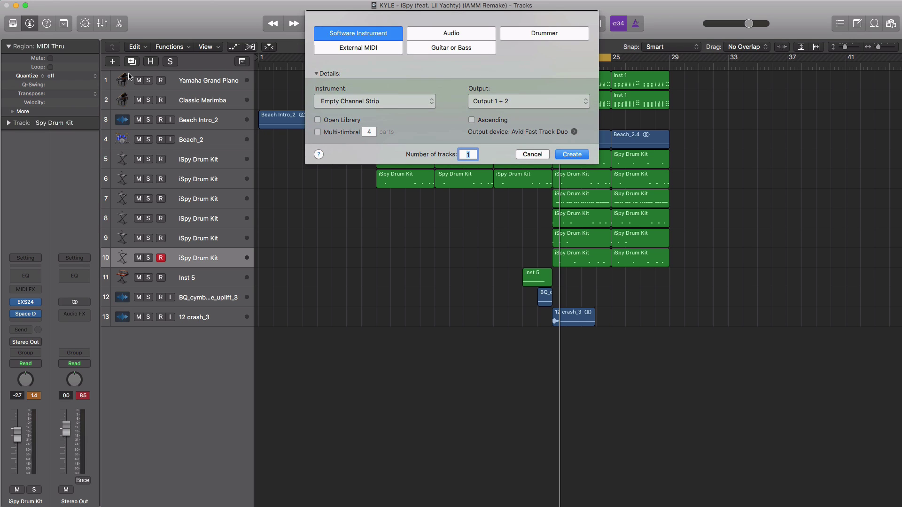
key("Return")
left_click_drag(190, 280, 192, 365)
left_click(21, 306)
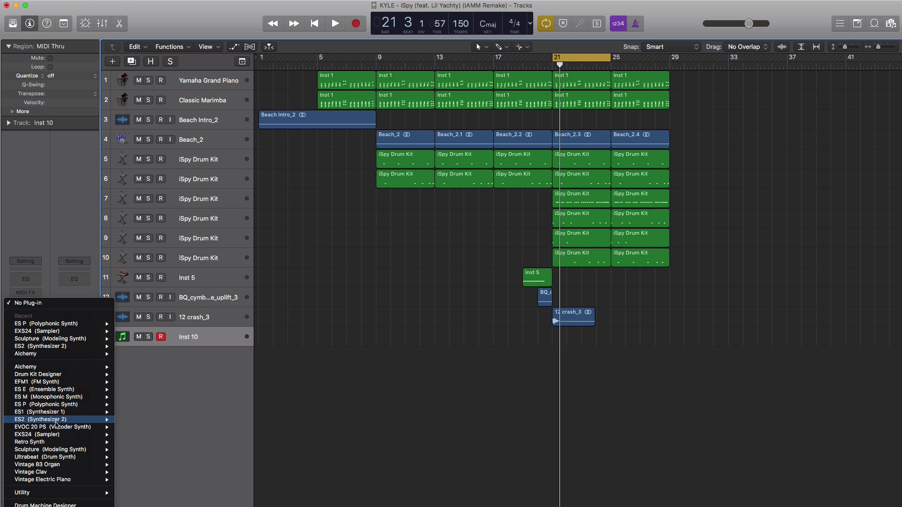
left_click(56, 420)
Load the 808 preset in ES2 and close the synth window
left_click_drag(238, 53, 427, 75)
left_click(308, 65)
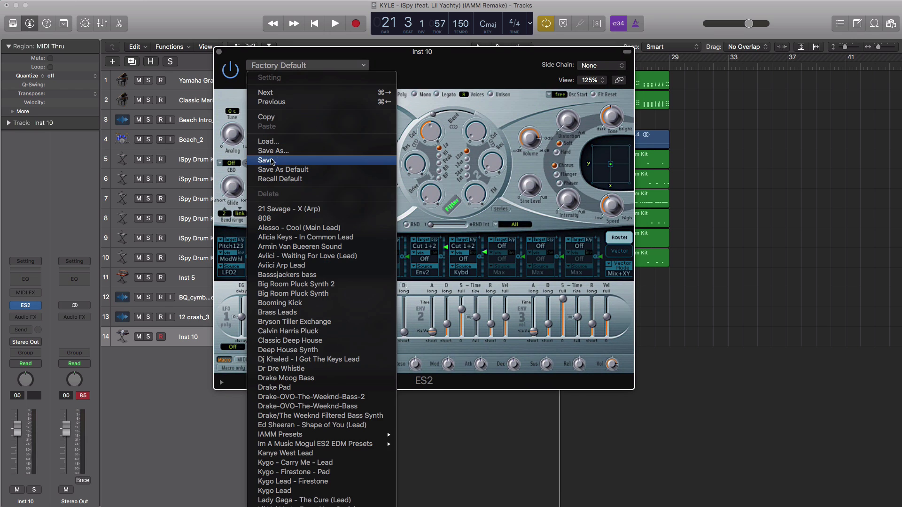
left_click(267, 221)
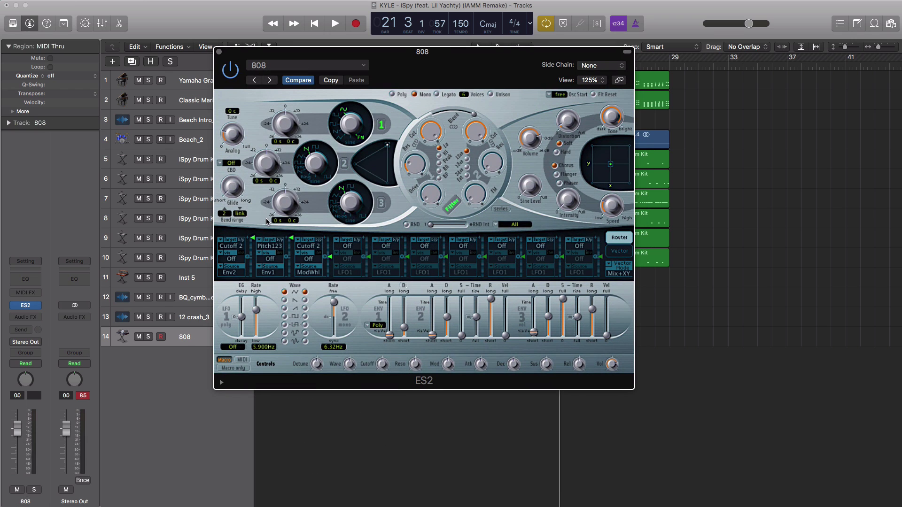
left_click(219, 53)
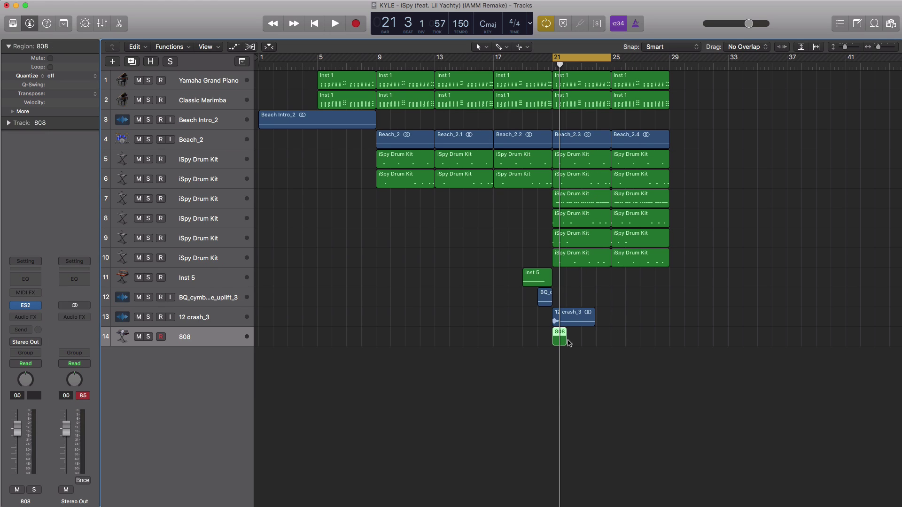
Extend the empty 808 region over bars 21 to 25, open it in the Piano Roll and play the loop
left_click_drag(565, 341, 605, 341)
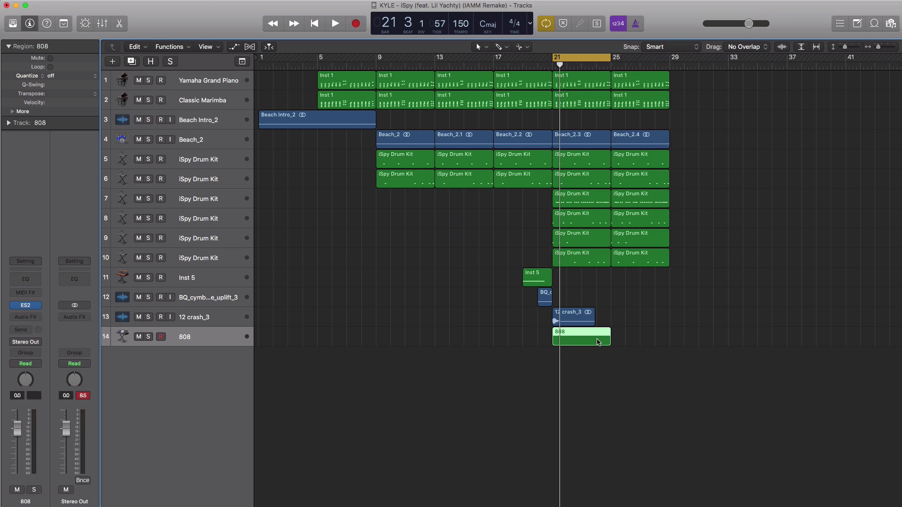
key("p")
key("space")
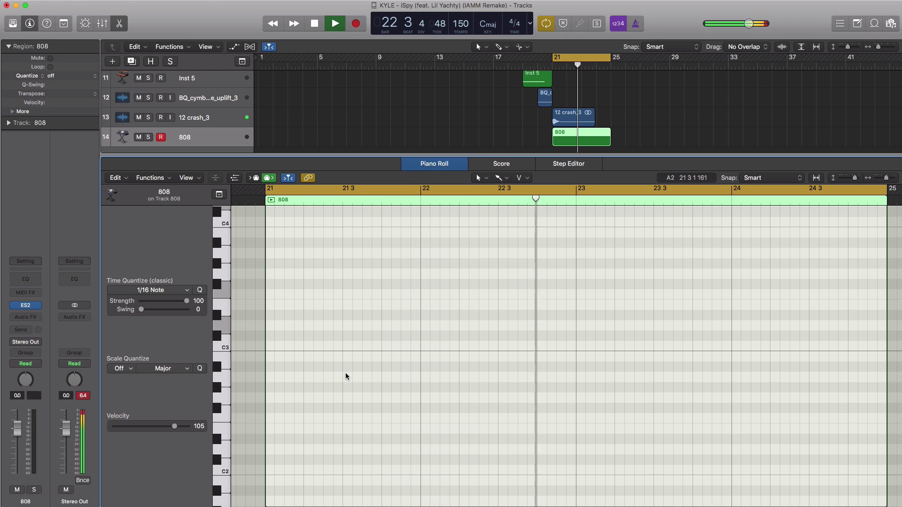
key("space")
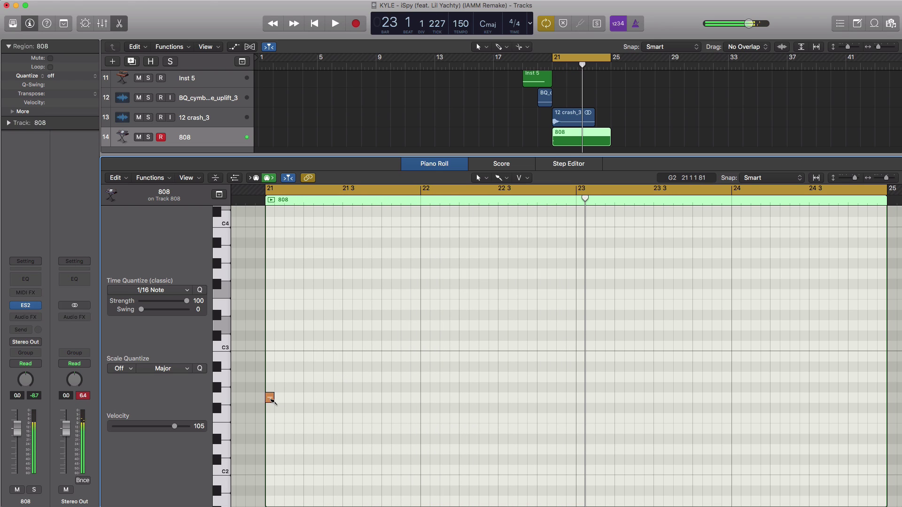
Add a two-beat G2 note at 21 1 1 and a D2 note of 1.75 beats at 21 4 1, playing the loop
left_click_drag(272, 399, 349, 407)
key("space")
key("space")
key("space")
key("space")
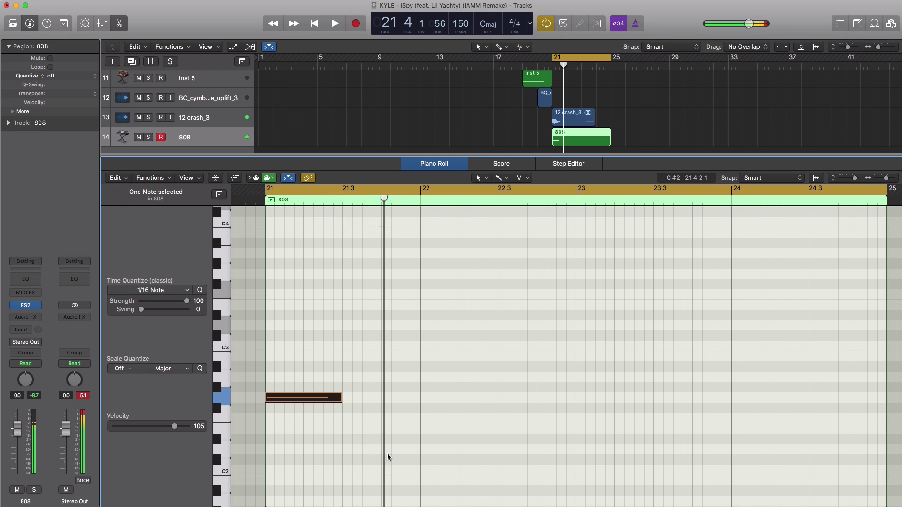
left_click_drag(383, 450, 450, 454)
key("space")
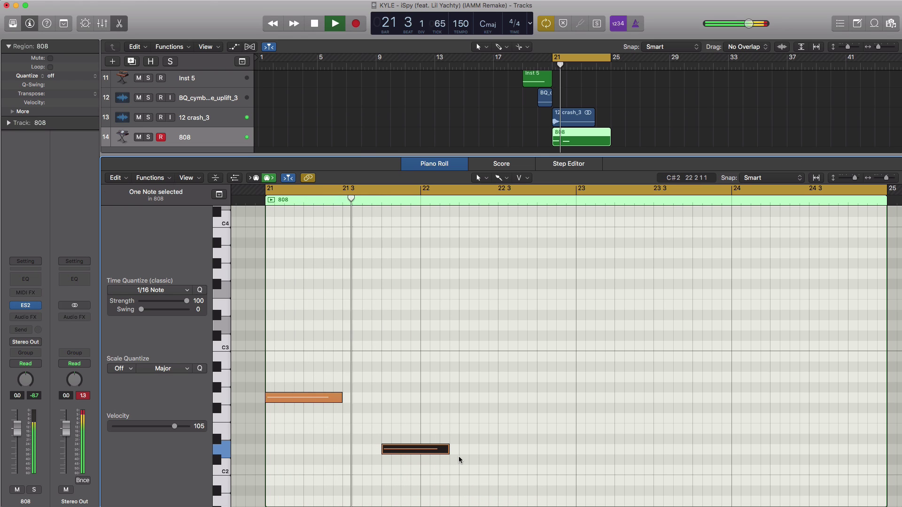
Add a D2 note of 1.25 beats at 22 2 1 and a one-beat F2 note at 22 3 1, playing the loop
left_click(461, 451)
key("space")
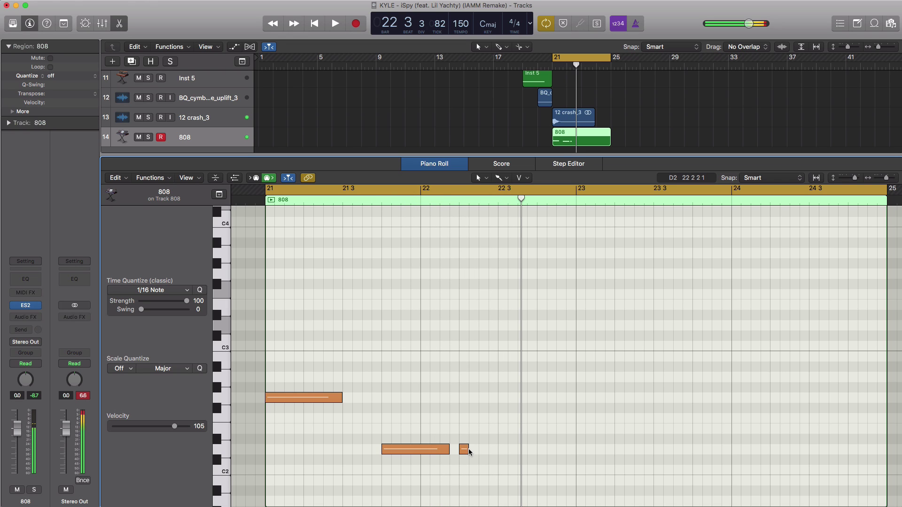
left_click_drag(467, 450, 507, 450)
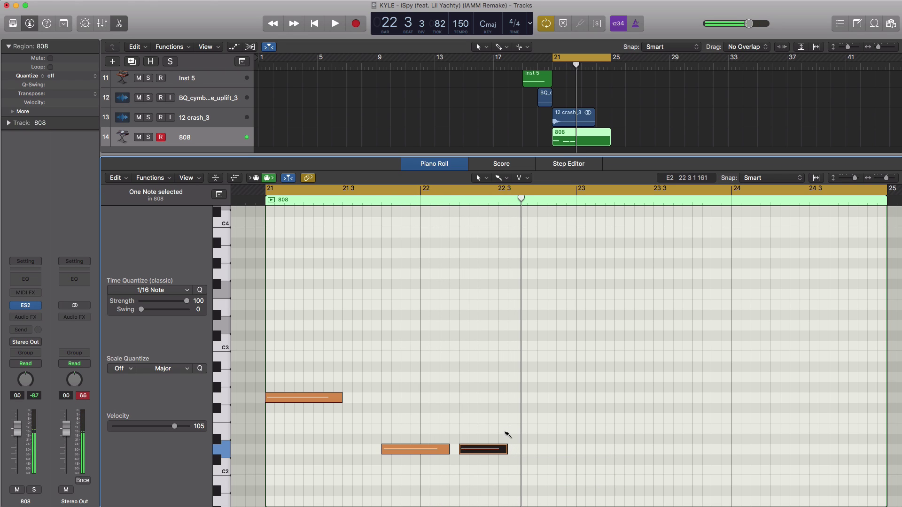
key("space")
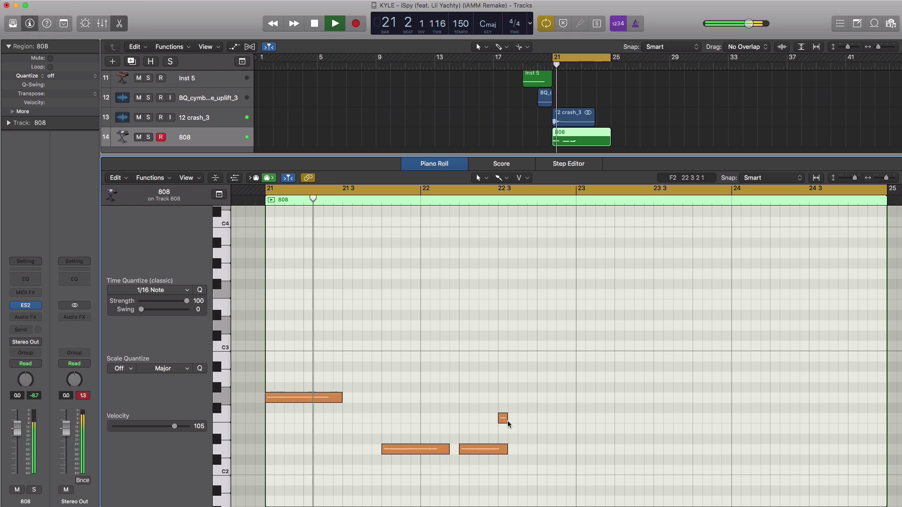
left_click_drag(504, 418, 534, 419)
key("space")
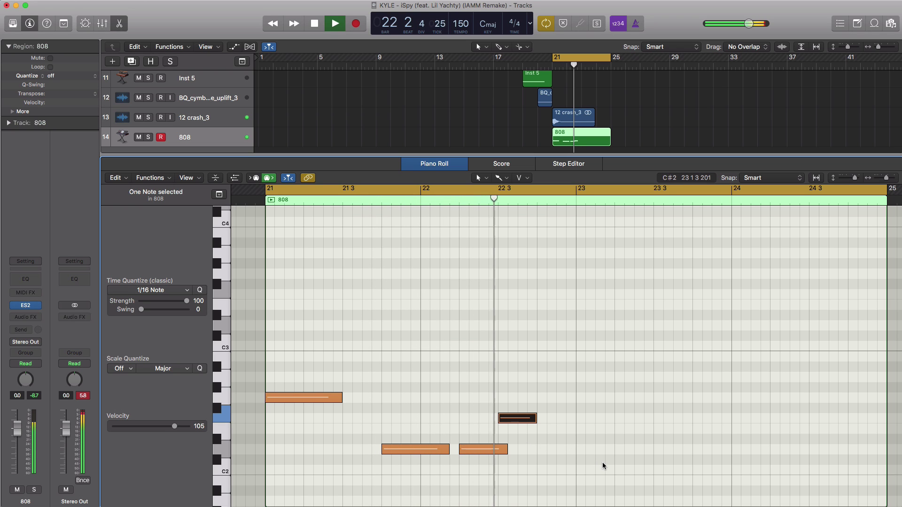
Add a two-beat C2 note at 23 3 1 and play the loop
left_click(656, 470)
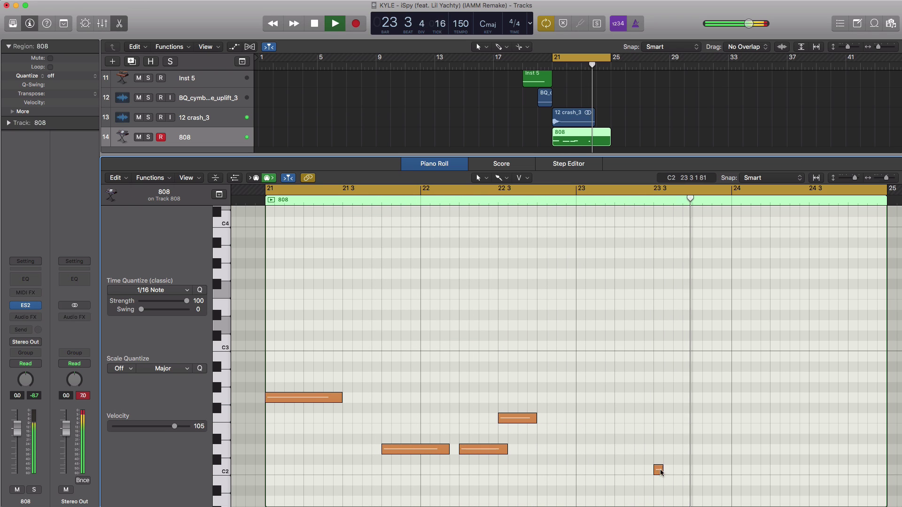
key("space")
left_click_drag(662, 467, 730, 468)
key("space")
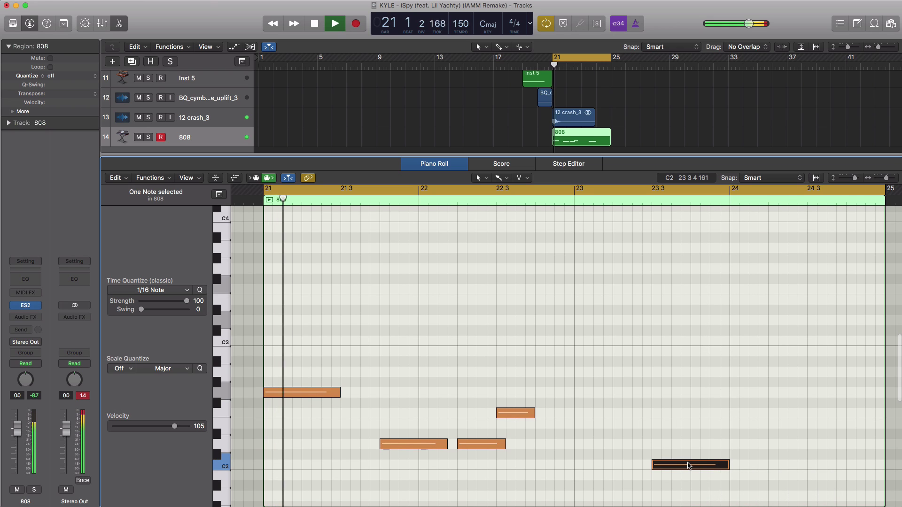
Add a one-beat D2 note at 24 2 1 and a two-beat D2 note at 24 3 1 during playback
left_click(772, 444)
left_click_drag(778, 447, 884, 446)
left_click(811, 445)
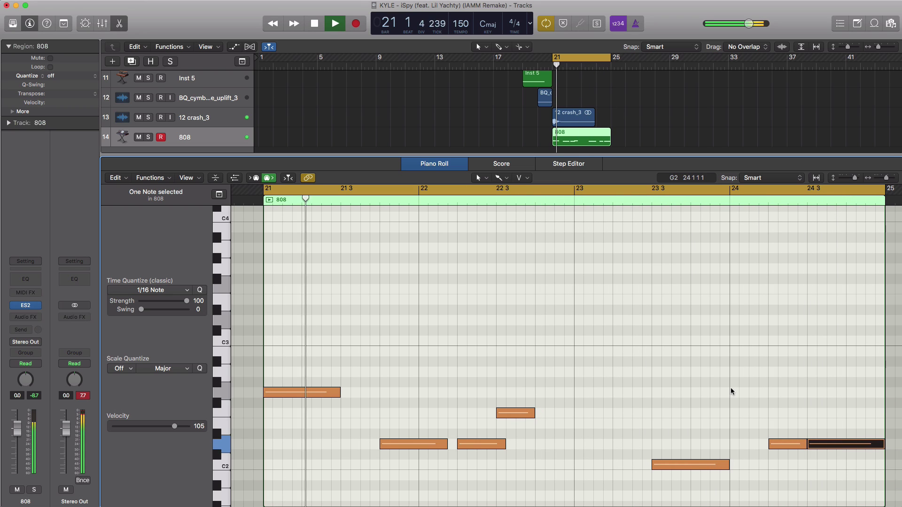
key("space")
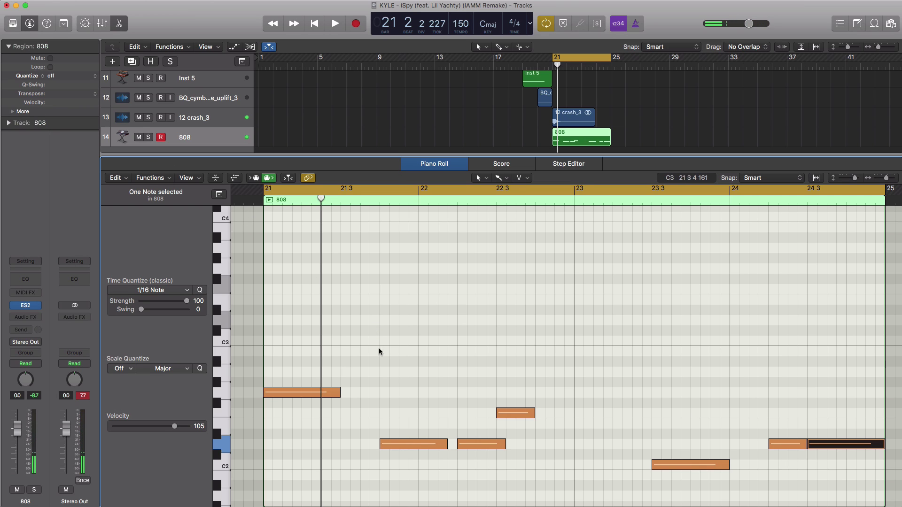
Transpose all notes in the 808 region down two octaves and play the loop
key("super+a")
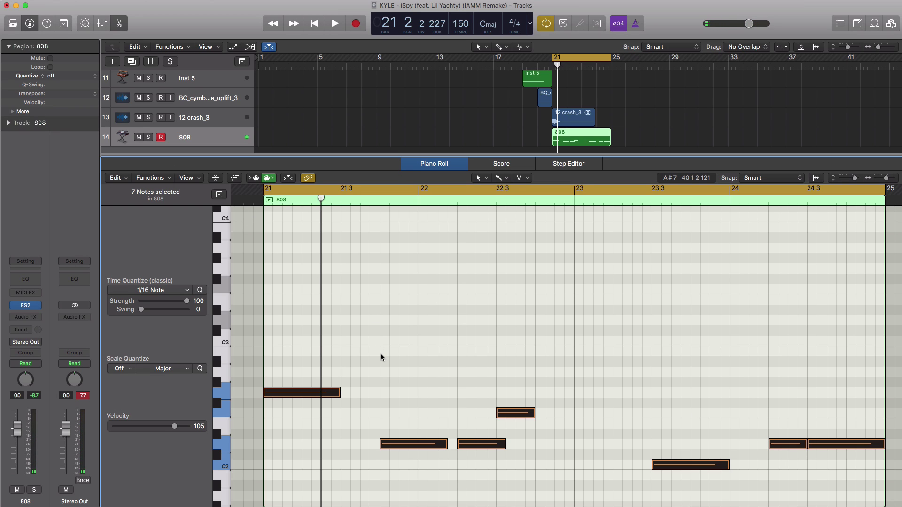
key("alt+shift+Down")
key("alt+shift+Up")
key("alt+shift+Up")
key("alt+shift+Down")
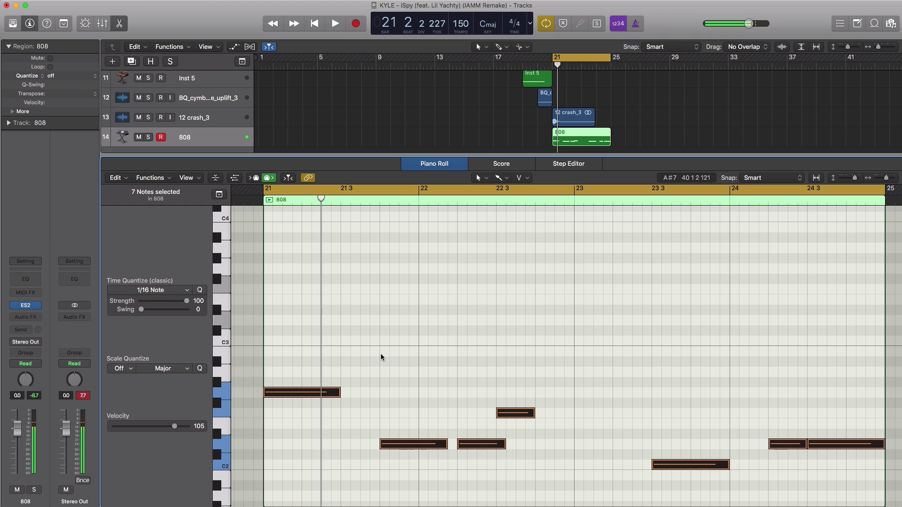
key("alt+shift+Down")
scroll(381, 357, "down", 10)
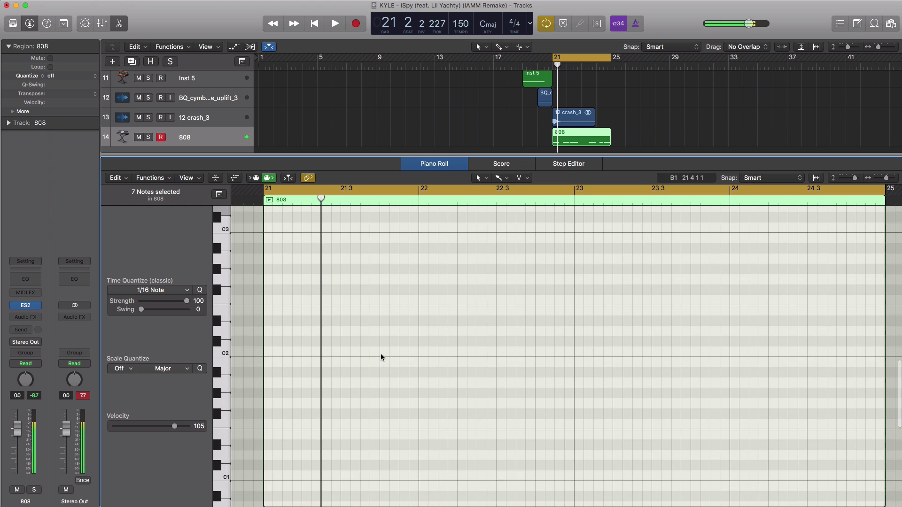
key("alt+shift+Down")
key("alt+shift+Up")
key("space")
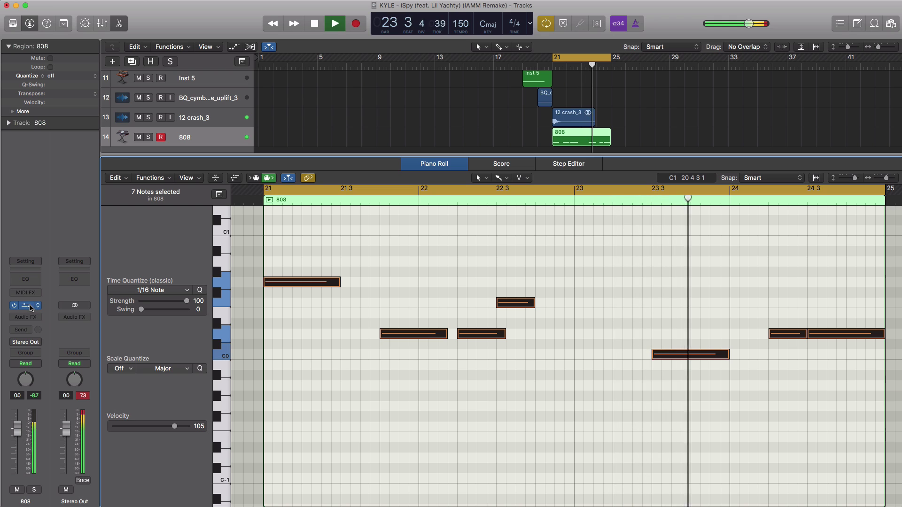
Raise the 808 track's ES2 distortion to about 2.4 dB and increase the filter drive while checking the loop
key("space")
left_click(26, 305)
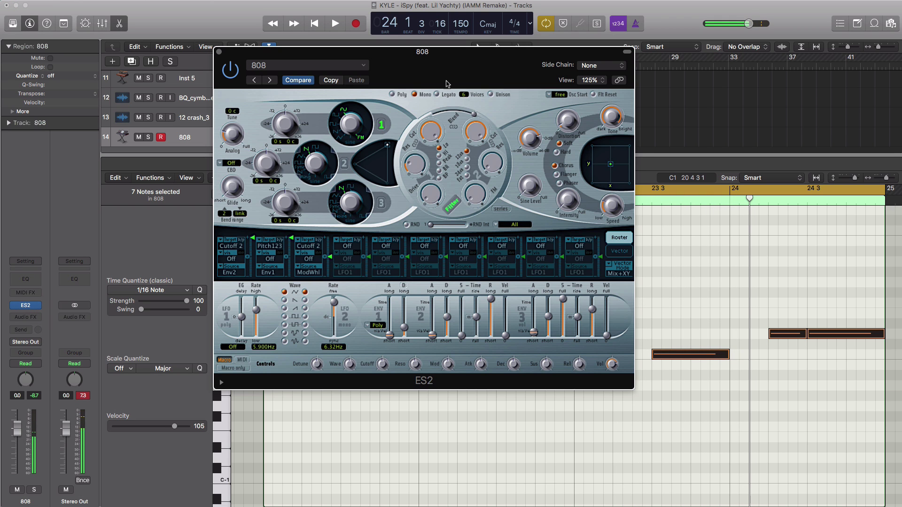
key("space")
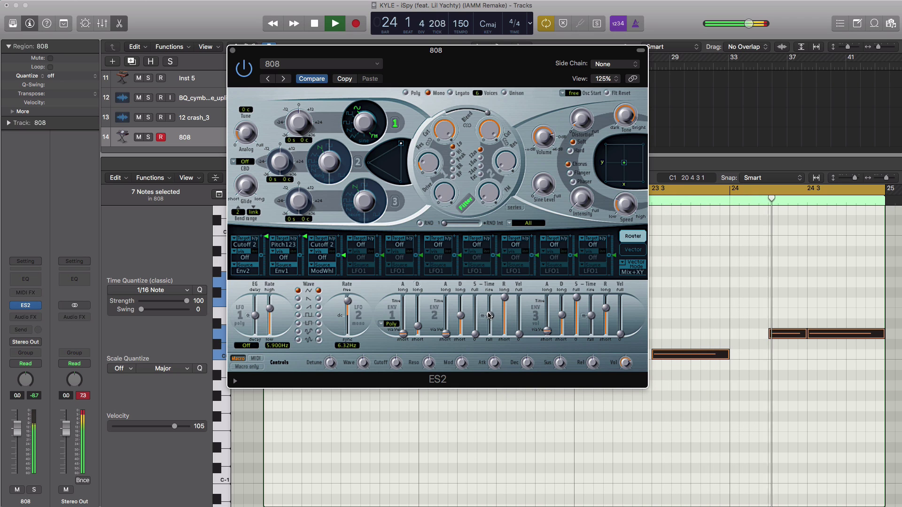
key("space")
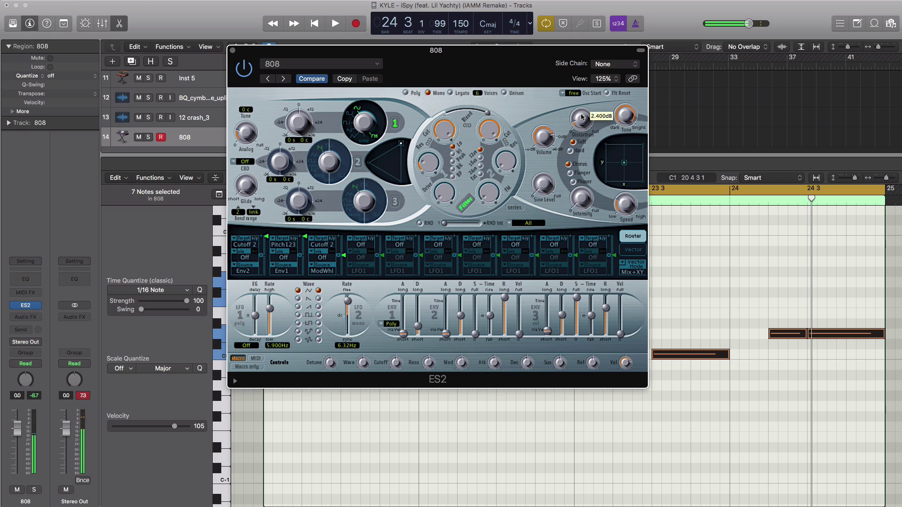
key("space")
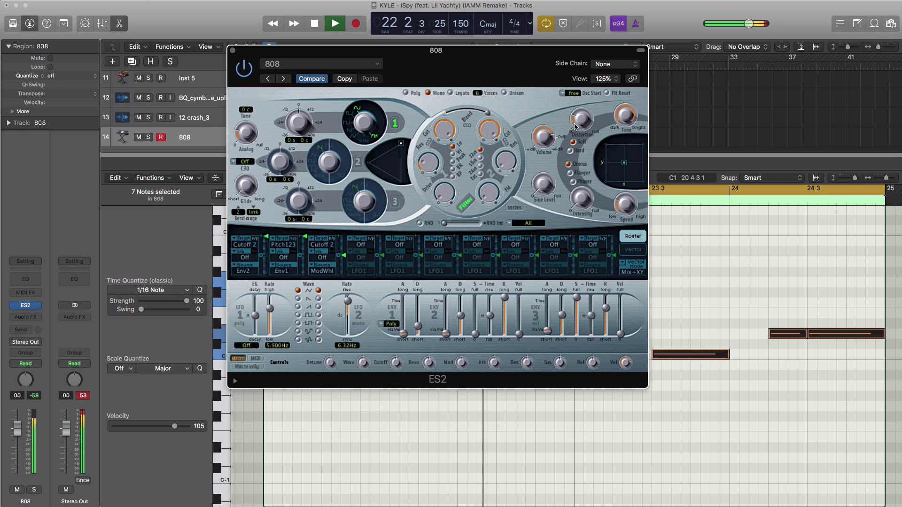
key("space")
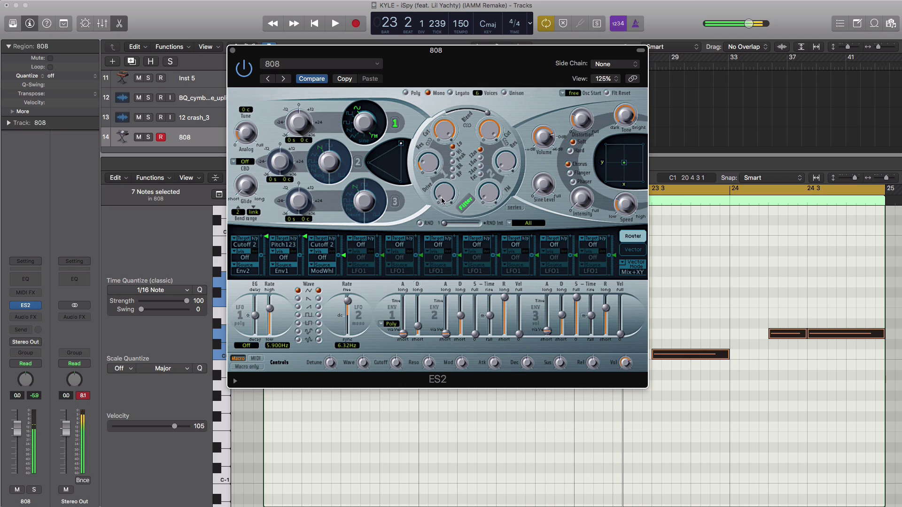
key("space")
left_click_drag(441, 197, 442, 174)
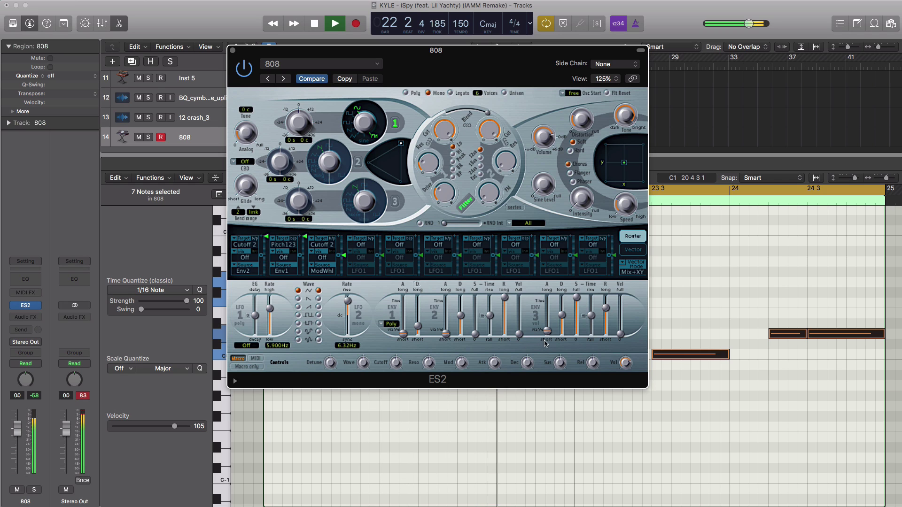
Lower the sustain of ES2 envelope 3 slightly and check it in the loop
key("space")
key("space")
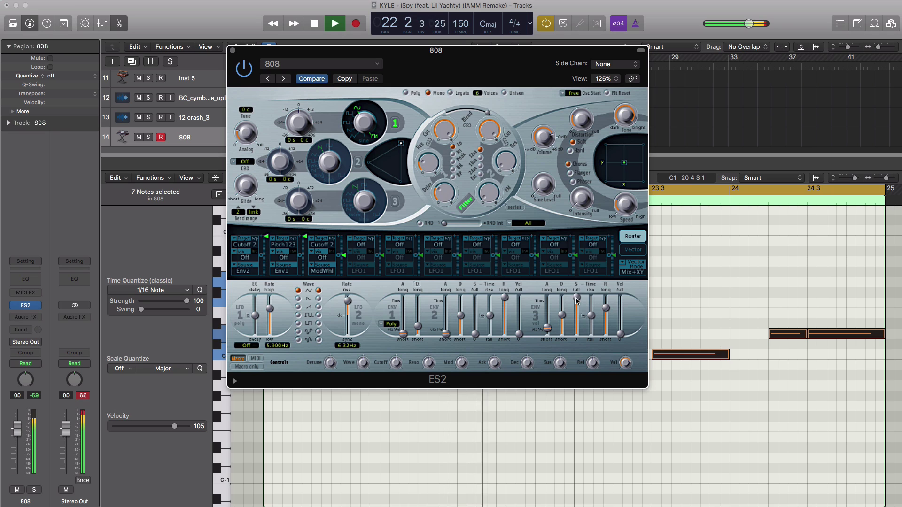
key("space")
key("space")
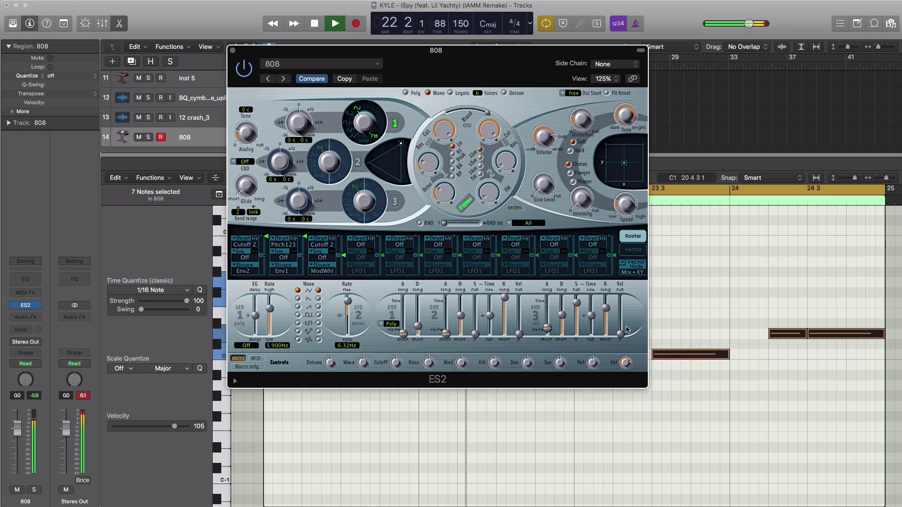
key("space")
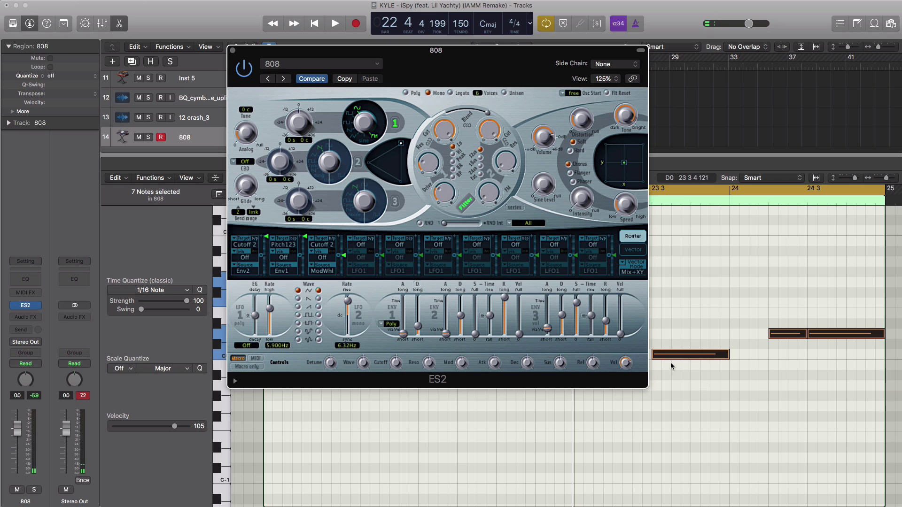
Play the loop to audition the adjusted 808 sound with the rest of the arrangement
key("space")
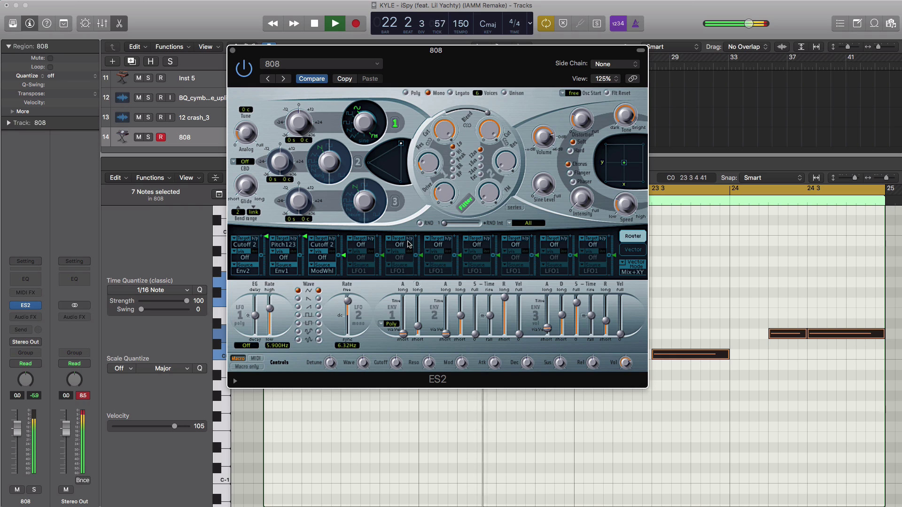
key("space")
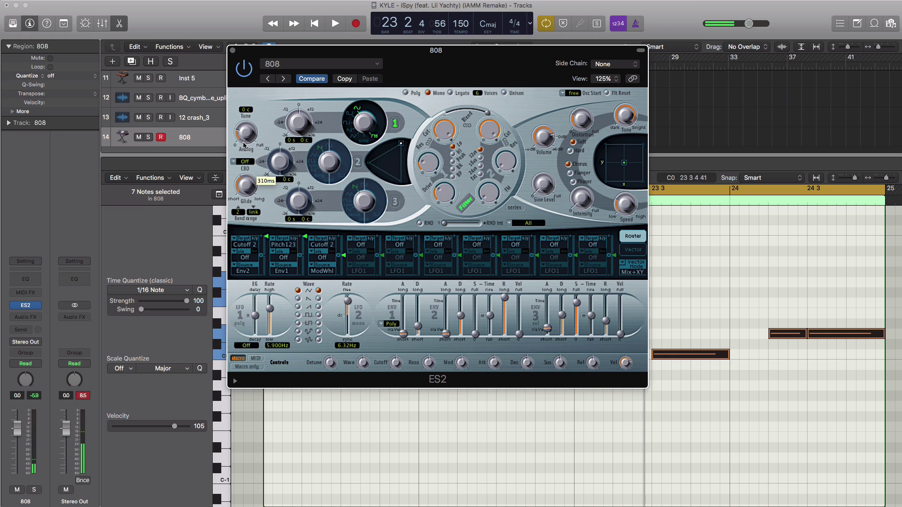
key("space")
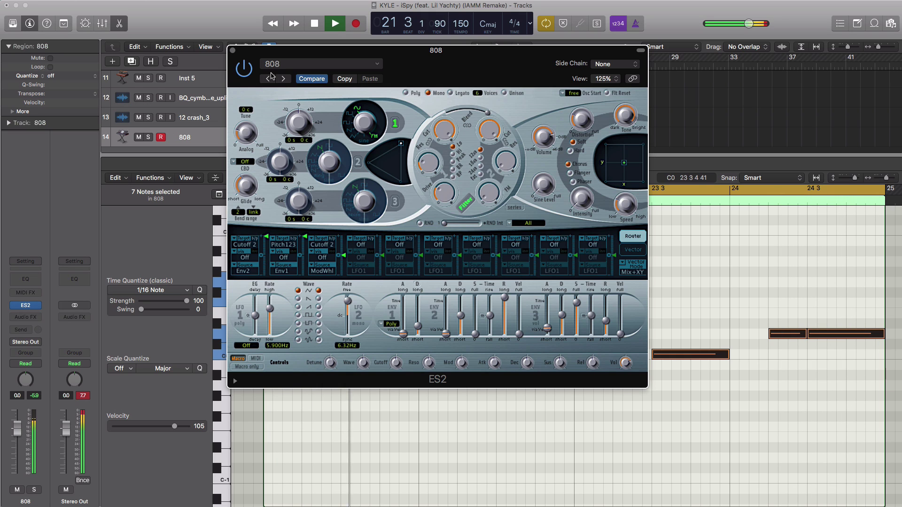
key("space")
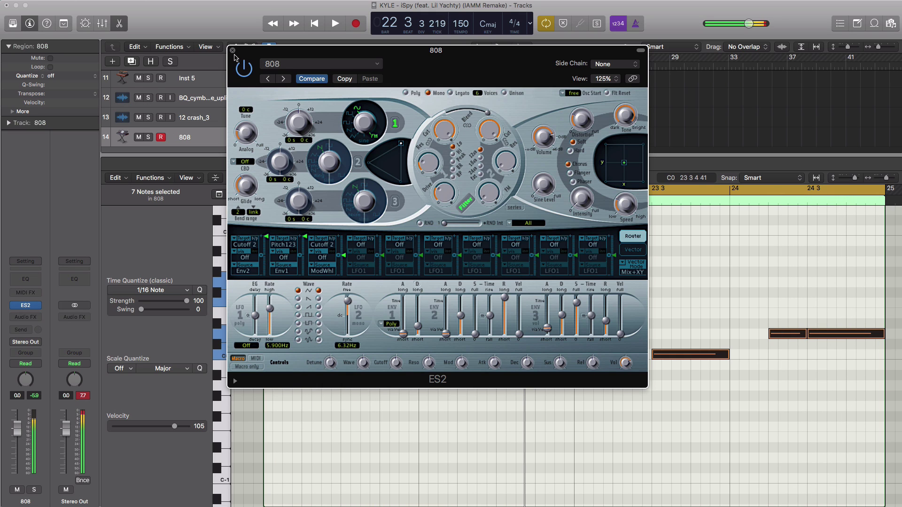
Close the ES2 window and show the pitch bend controller lane for the 808 region
left_click(233, 51)
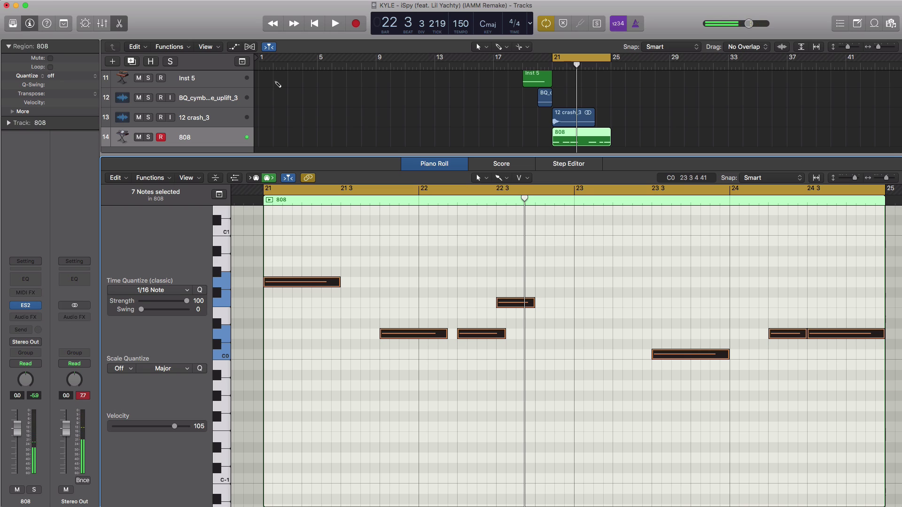
mouse_move(305, 286)
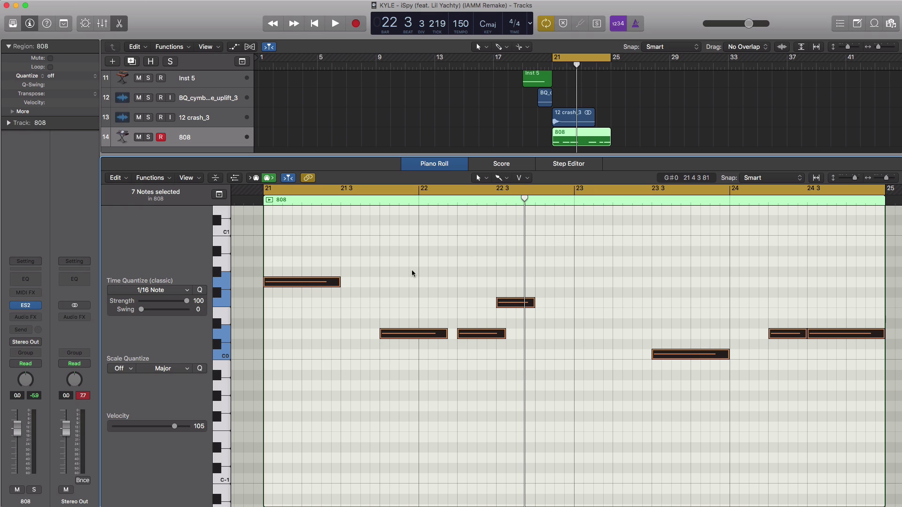
left_click(586, 148)
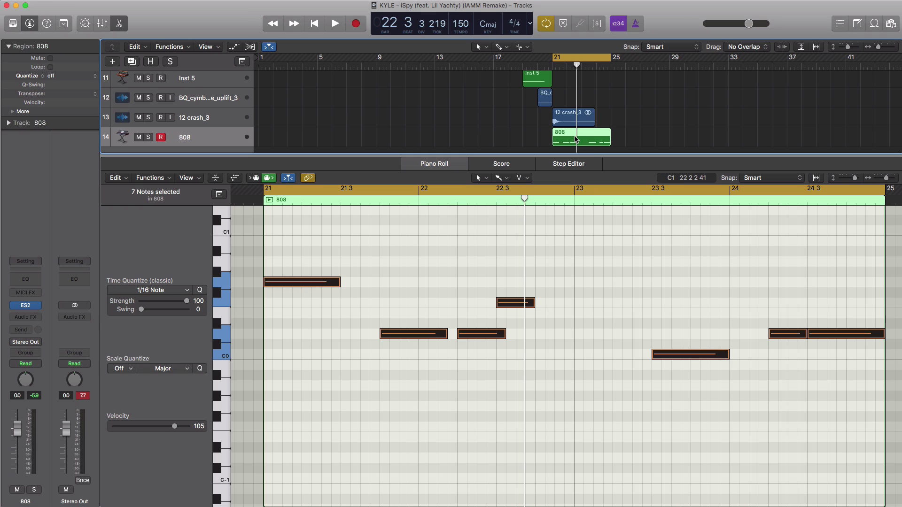
left_click(235, 178)
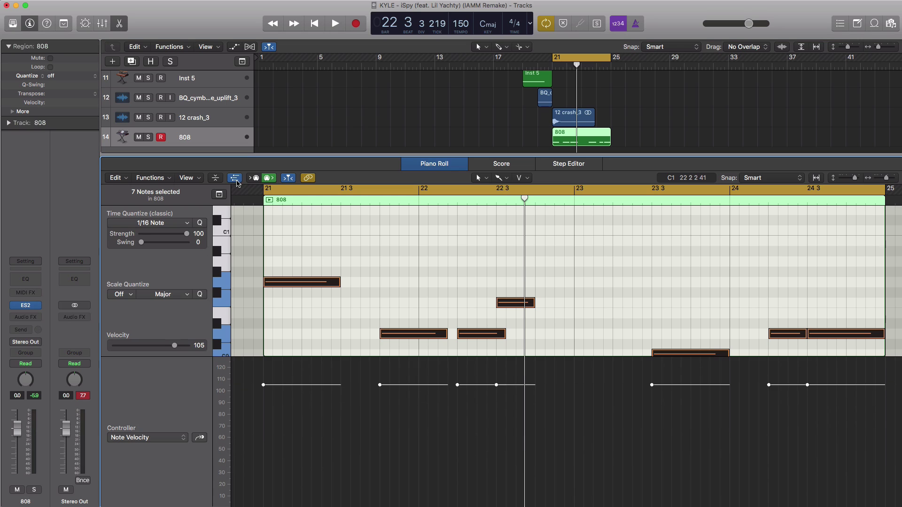
left_click(161, 441)
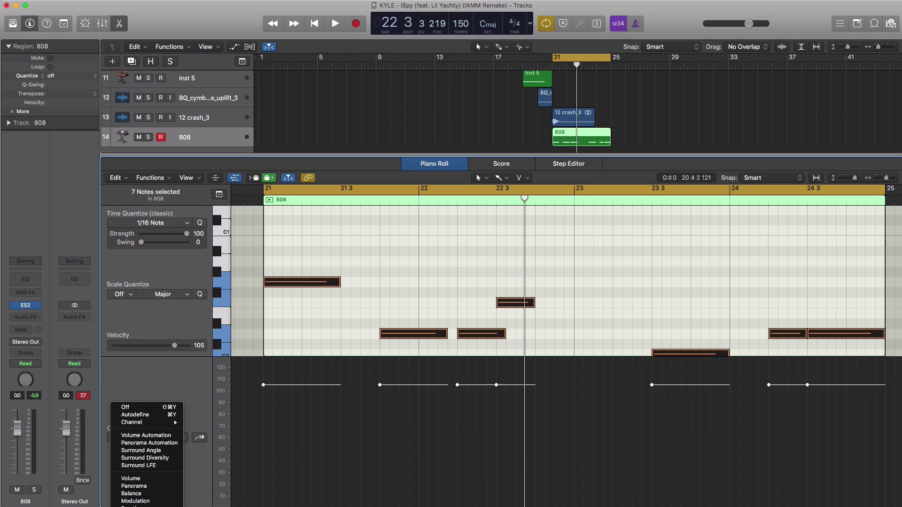
left_click(134, 506)
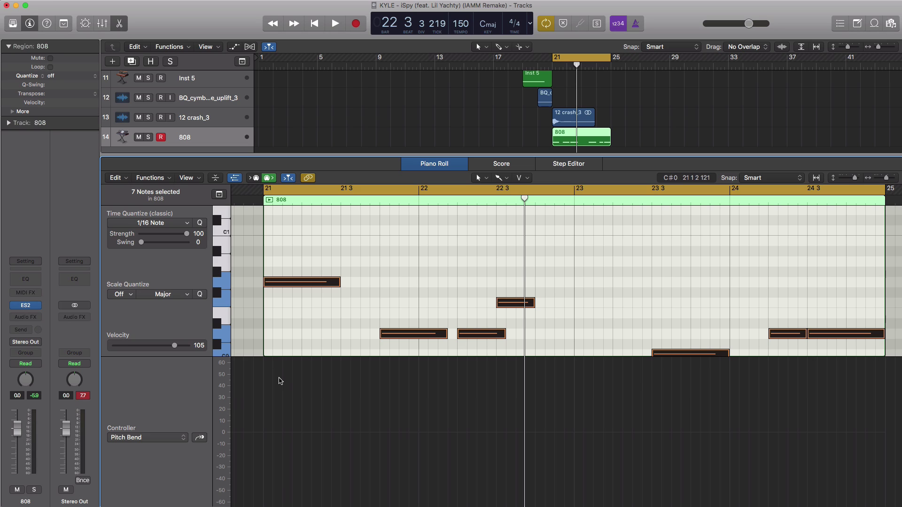
Draw a pitch bend spike from -1 up to 63 and back to -1 over the first 808 note and play it
left_click(276, 435)
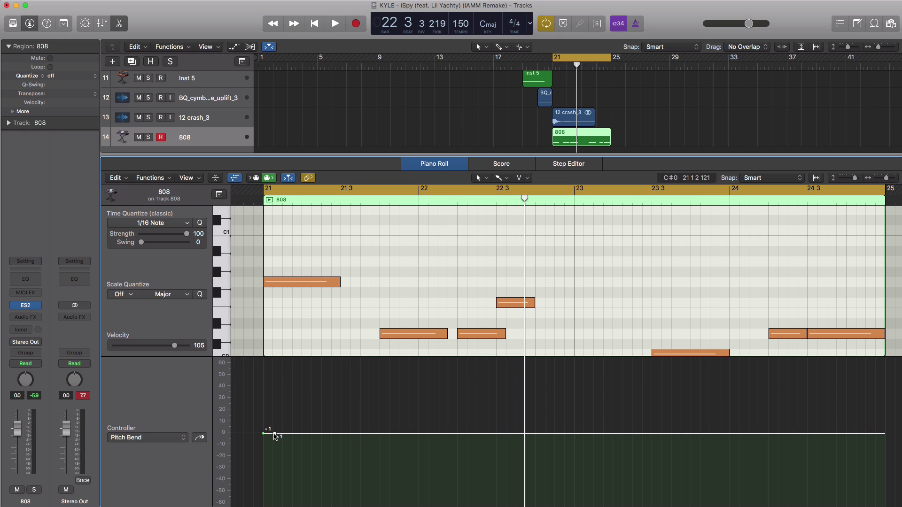
left_click_drag(276, 434, 278, 374)
key("space")
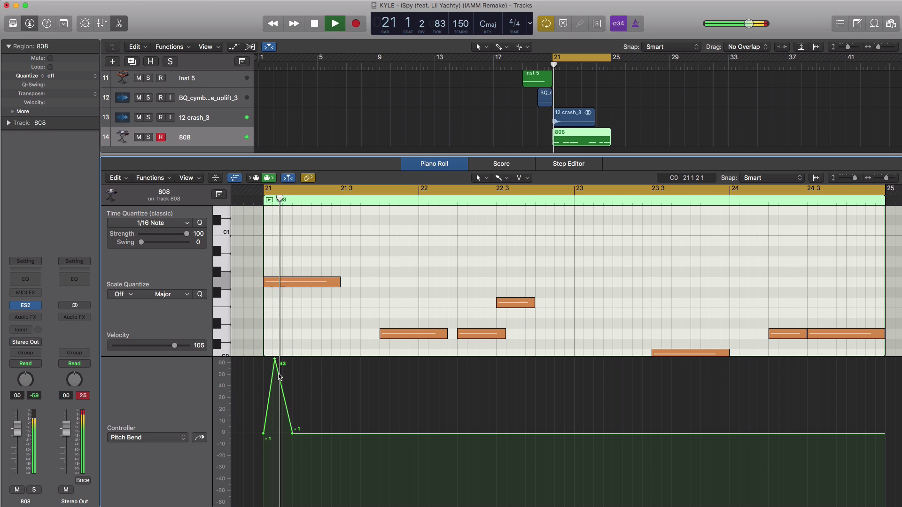
key("space")
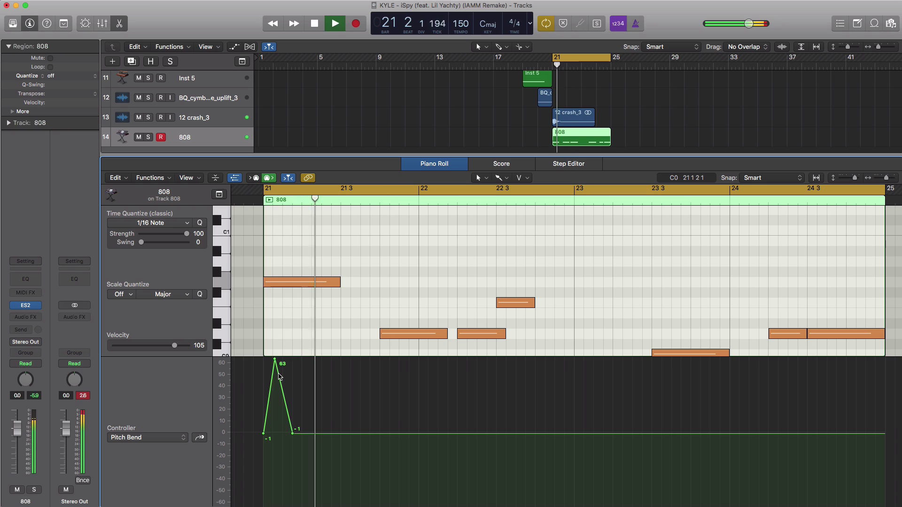
key("space")
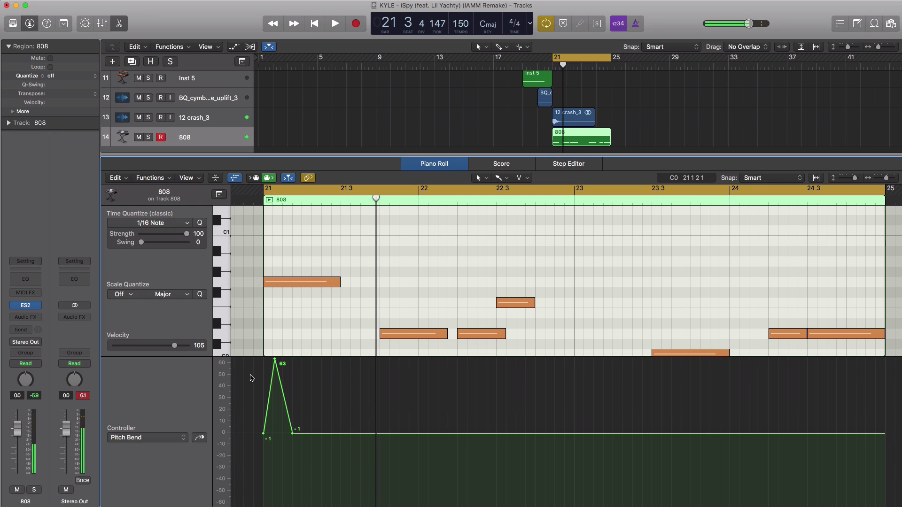
Add a pitch bend dip to -64 at position 21 2 2 138, returning to -1, and audition it
left_click(328, 434)
left_click(300, 434)
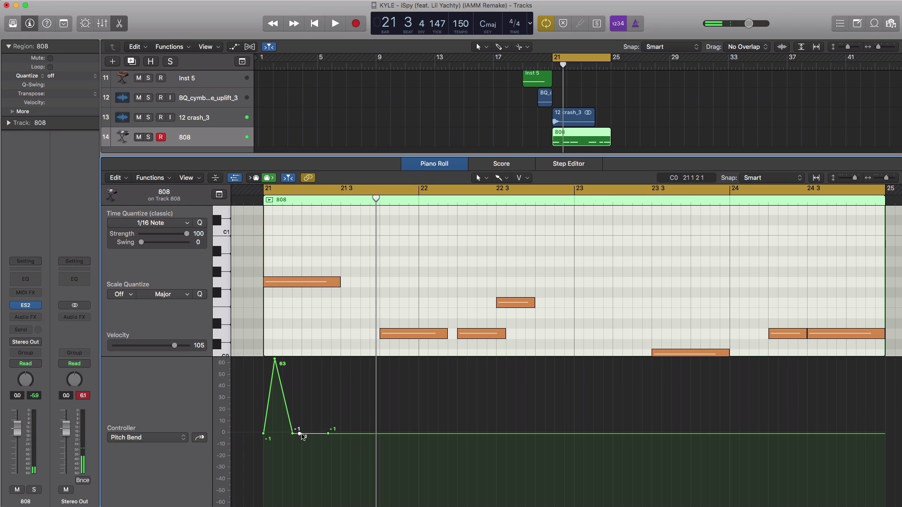
left_click_drag(300, 434, 299, 506)
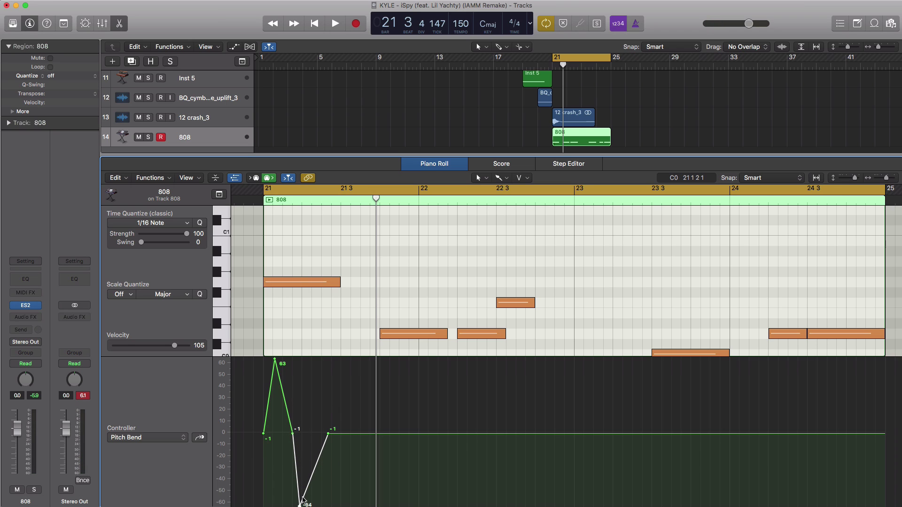
left_click_drag(300, 505, 317, 505)
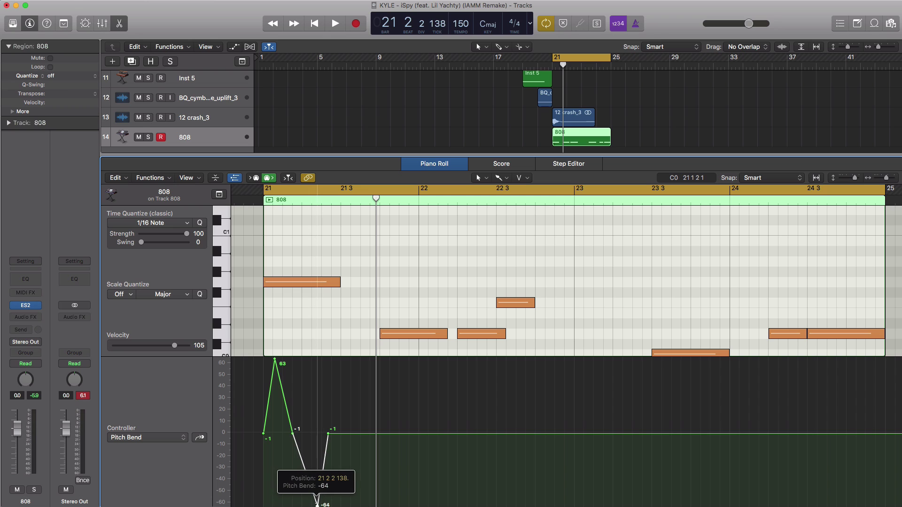
key("space")
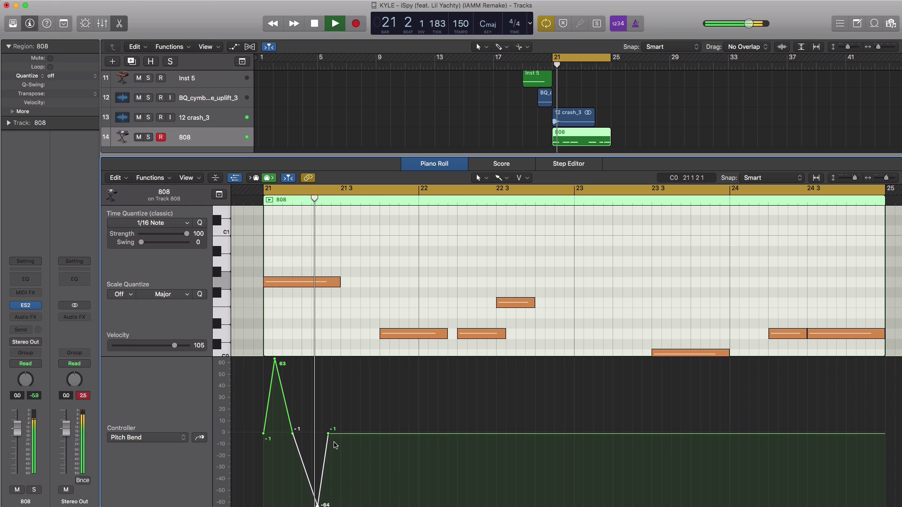
key("space")
Shift the -64 dip and its surrounding -1 points later, ending the bend just past the first note, and check it in playback
left_click_drag(328, 434, 348, 434)
left_click_drag(317, 505, 332, 505)
key("space")
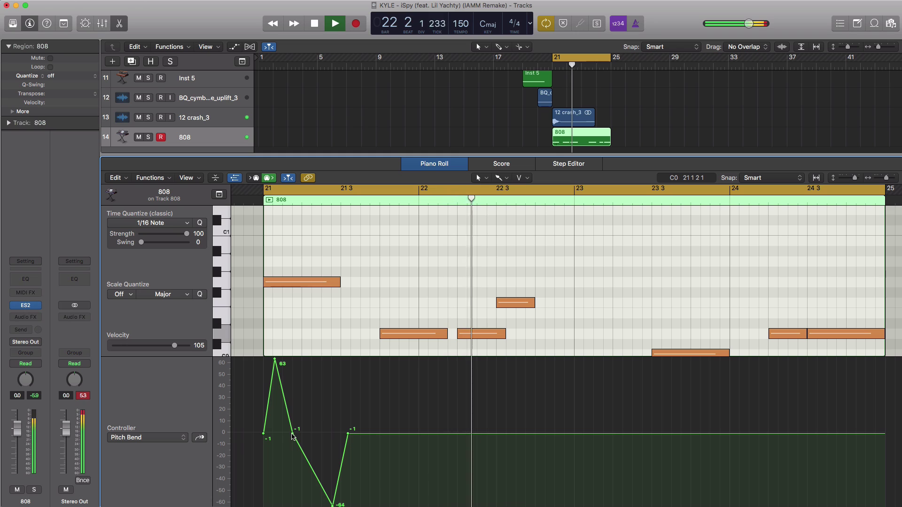
left_click_drag(293, 434, 299, 434)
key("space")
key("space")
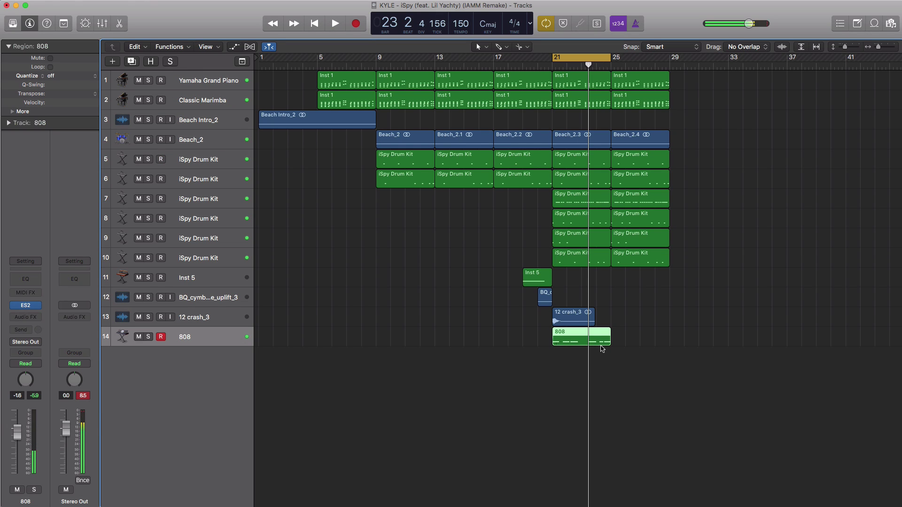
Copy the 808 region to bar 25 and set the cycle range from bar 1 to bar 29
left_click_drag(588, 334, 647, 337)
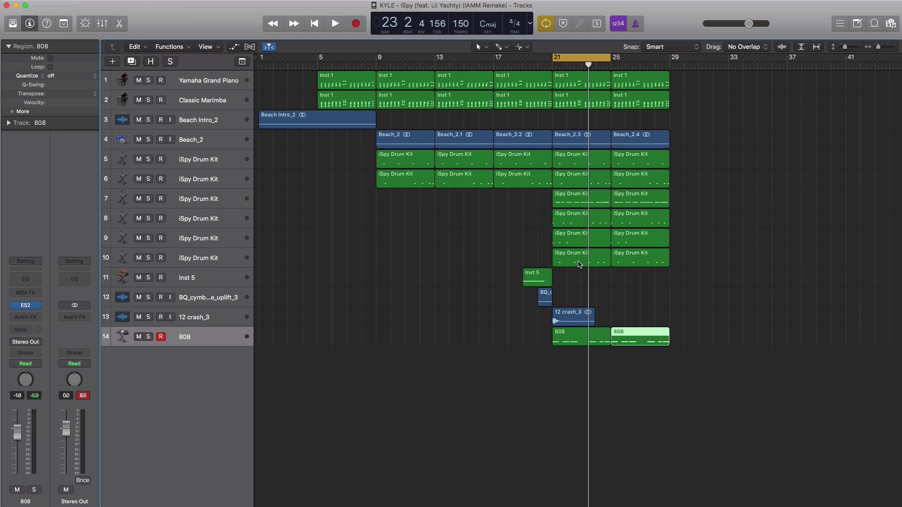
scroll(288, 82, "left", 3)
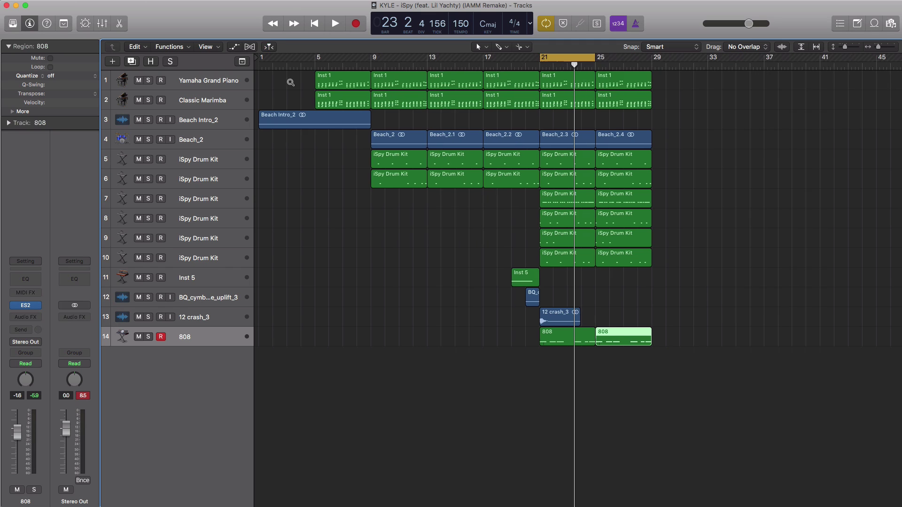
scroll(289, 85, "down", 3)
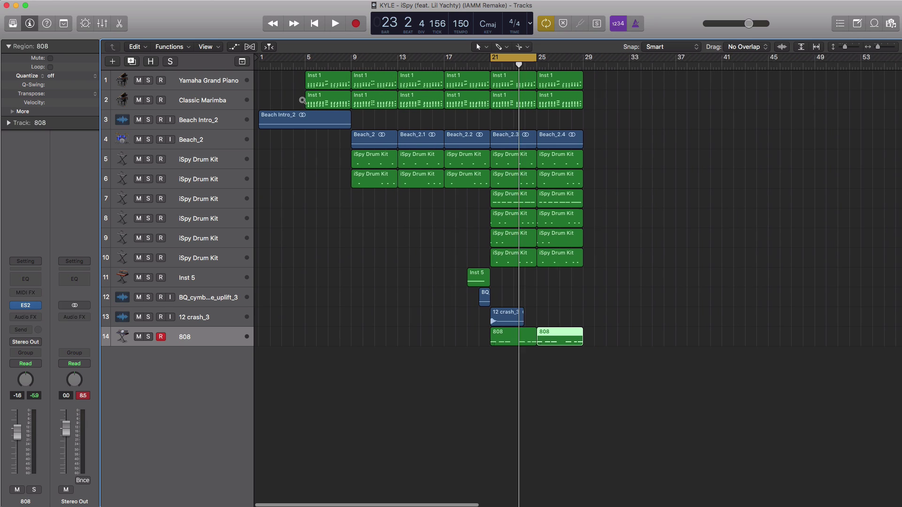
left_click_drag(262, 64, 510, 69)
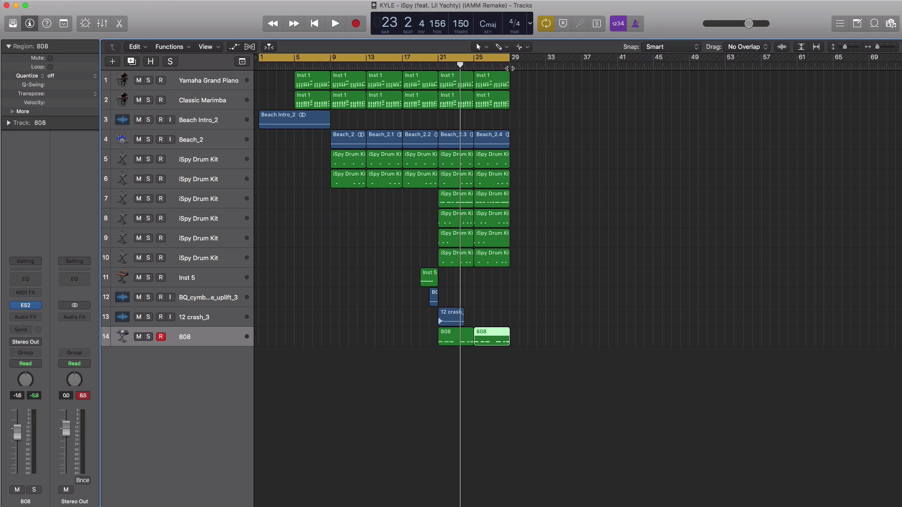
Play the arrangement through from bar 1 and turn off the cycle range before stopping
key("space")
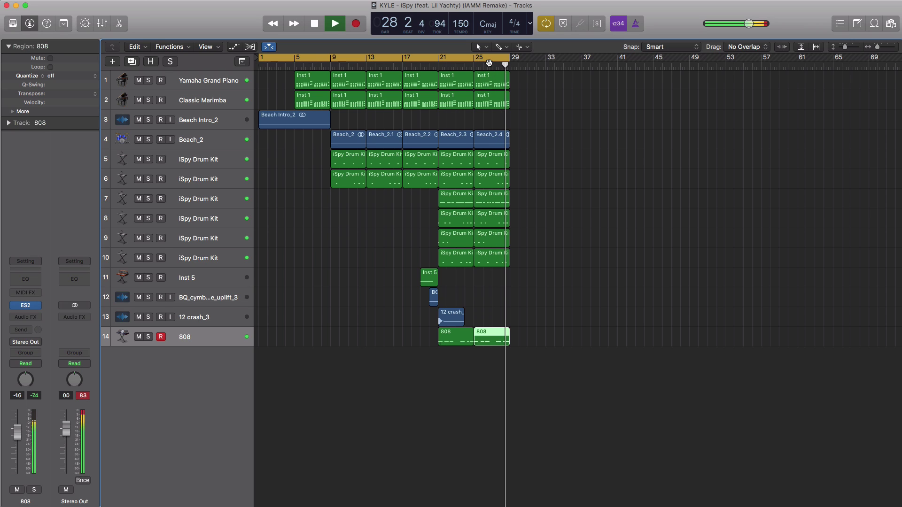
left_click(492, 59)
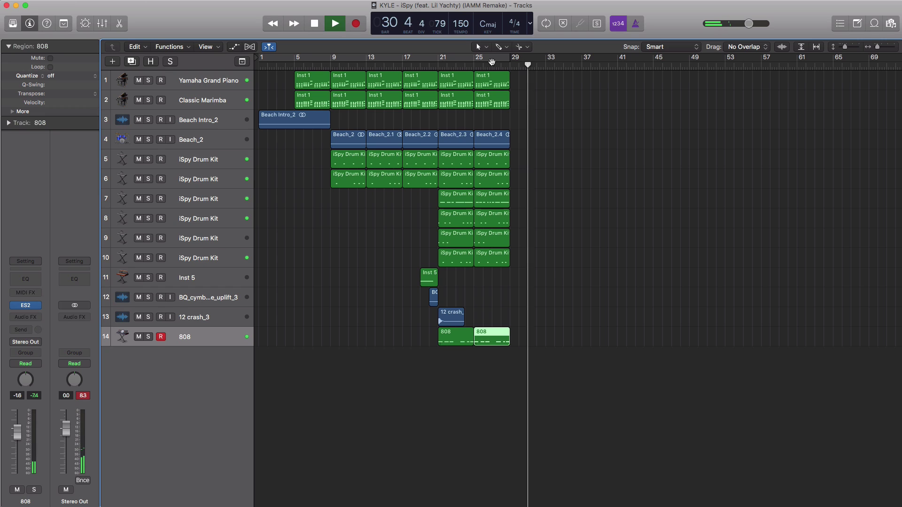
key("space")
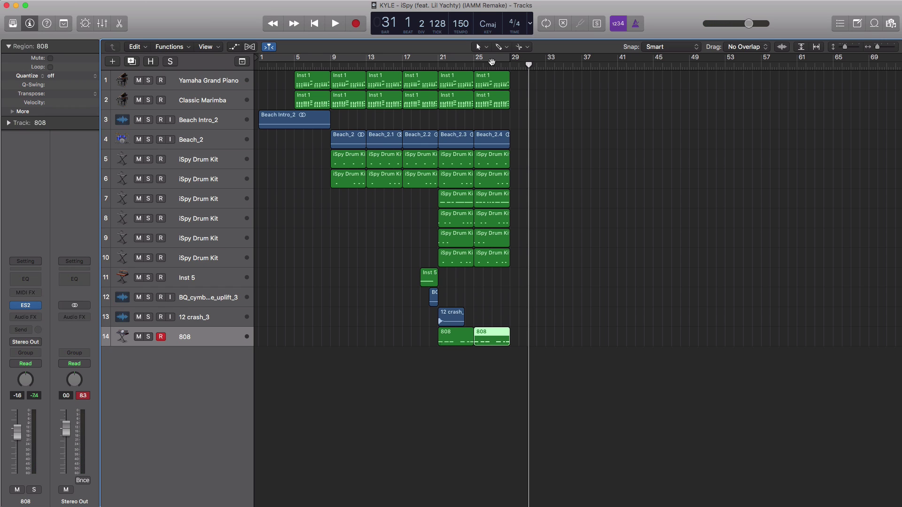
Clear the region selection and select the Classic Marimba region at bar 21
left_click(600, 400)
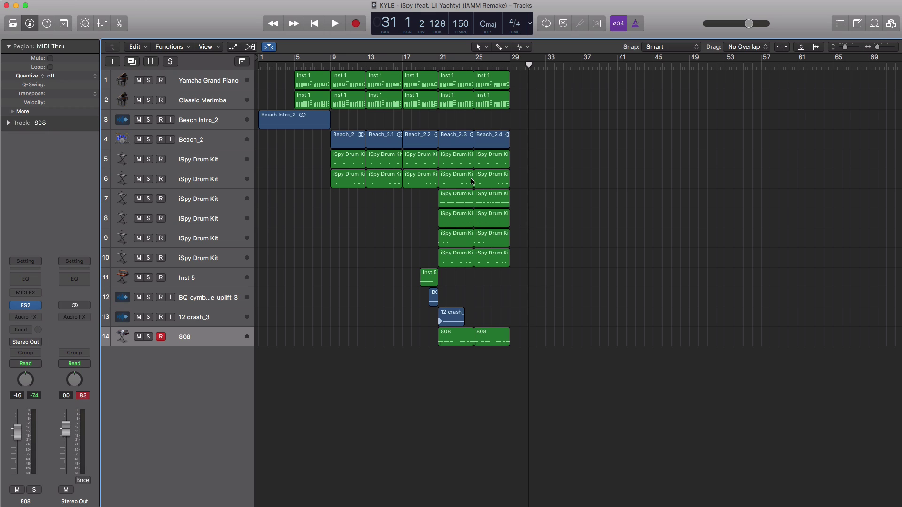
left_click(455, 85)
left_click(454, 103)
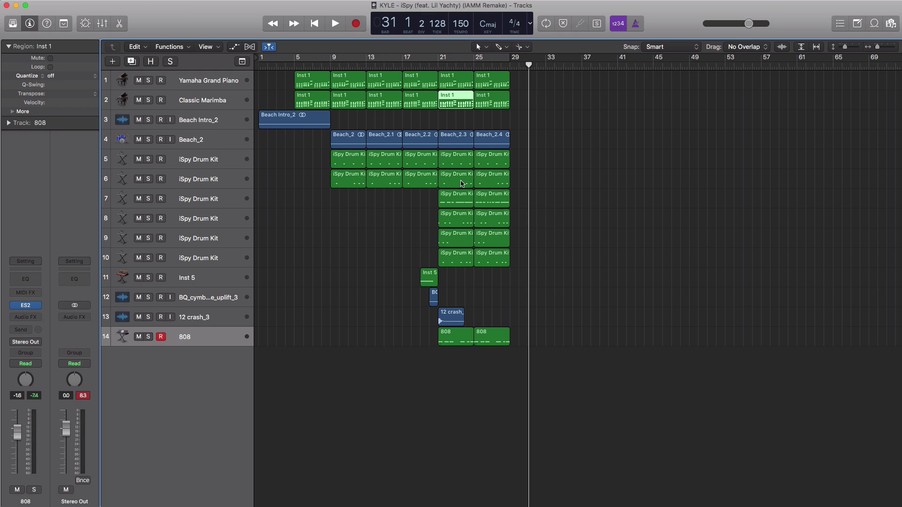